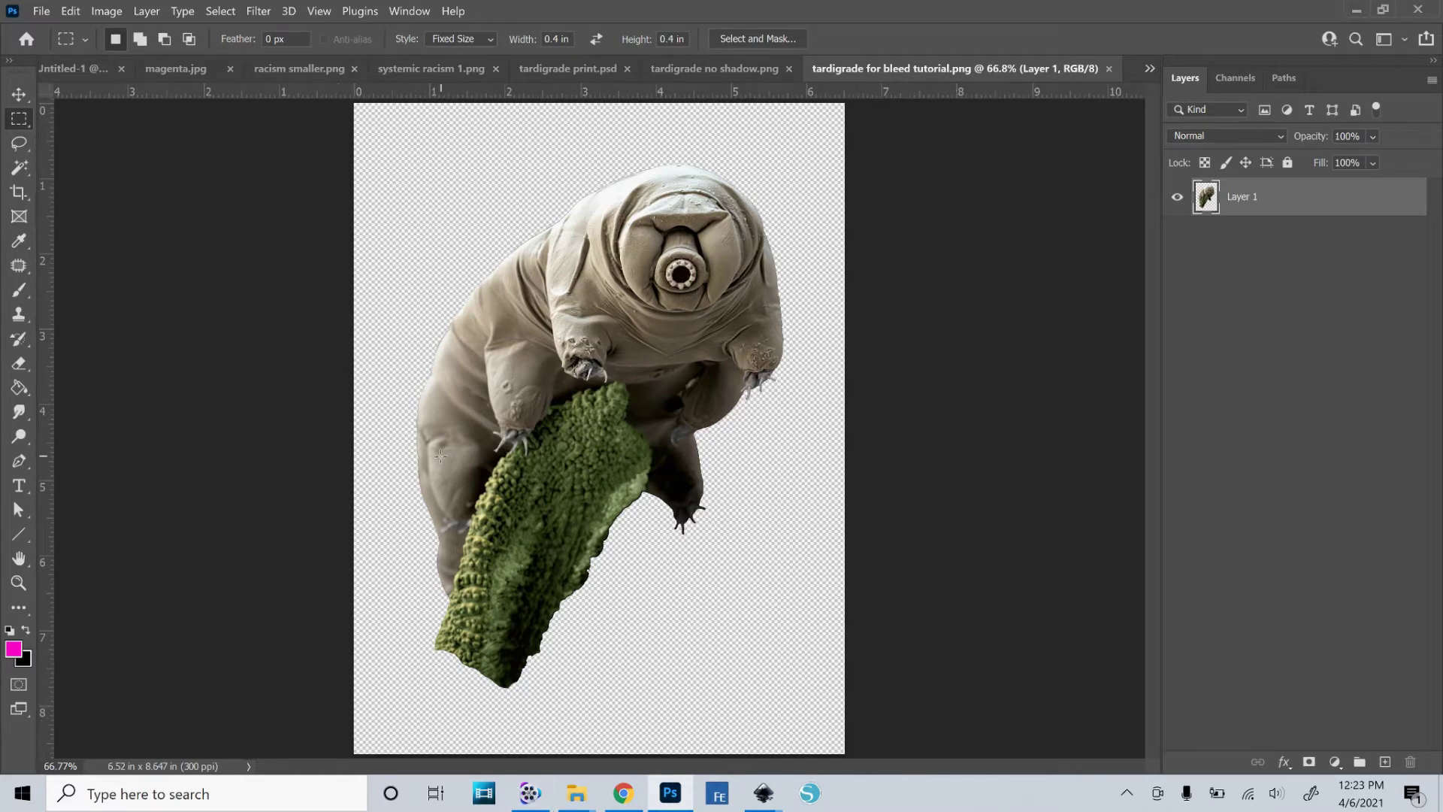
- Zoom out to show the whole tardigrade cut-out on its transparent page
scroll(440, 457, down, 1)
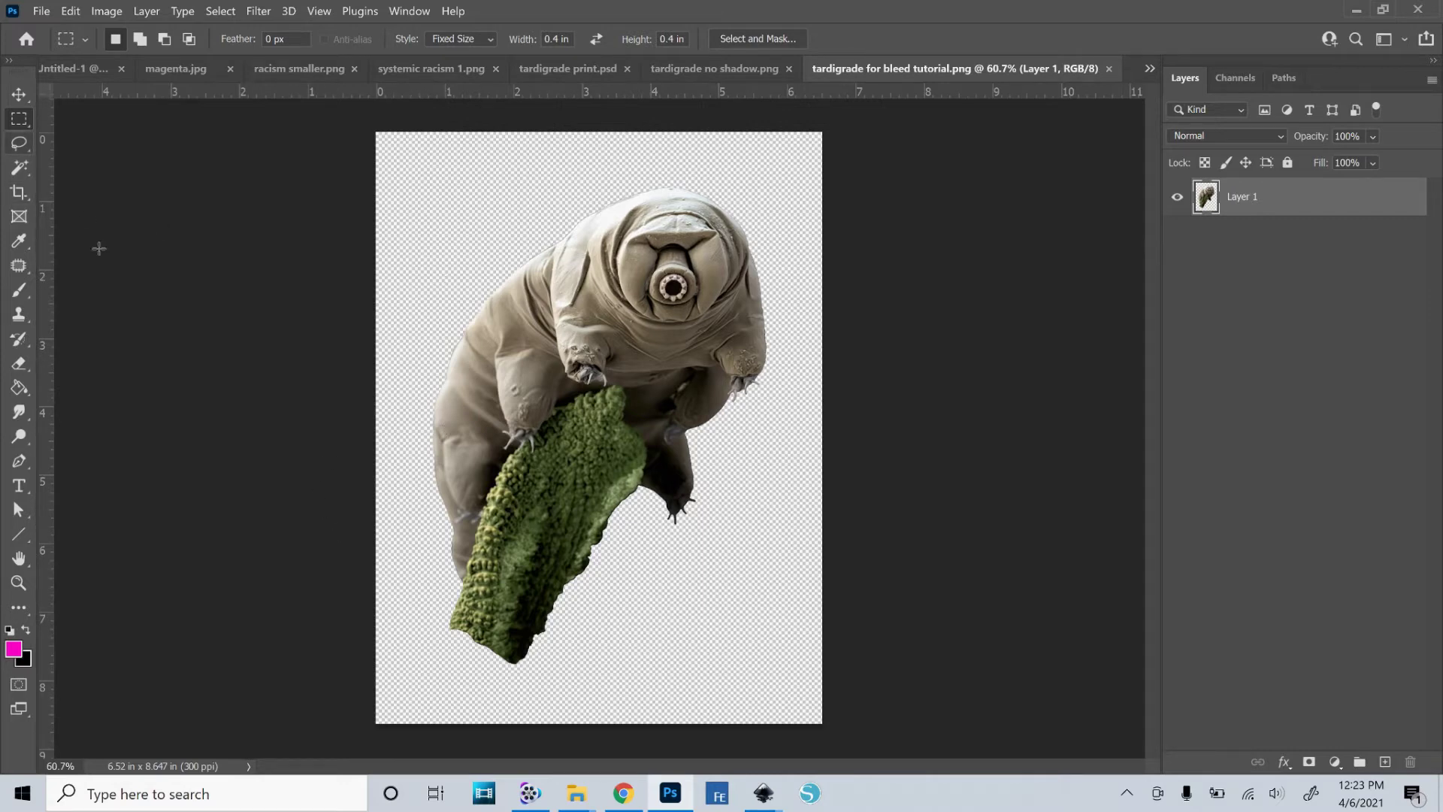
- Place a fixed-size 0.4 in square selection near the top-left and pick black as foreground
click(20, 123)
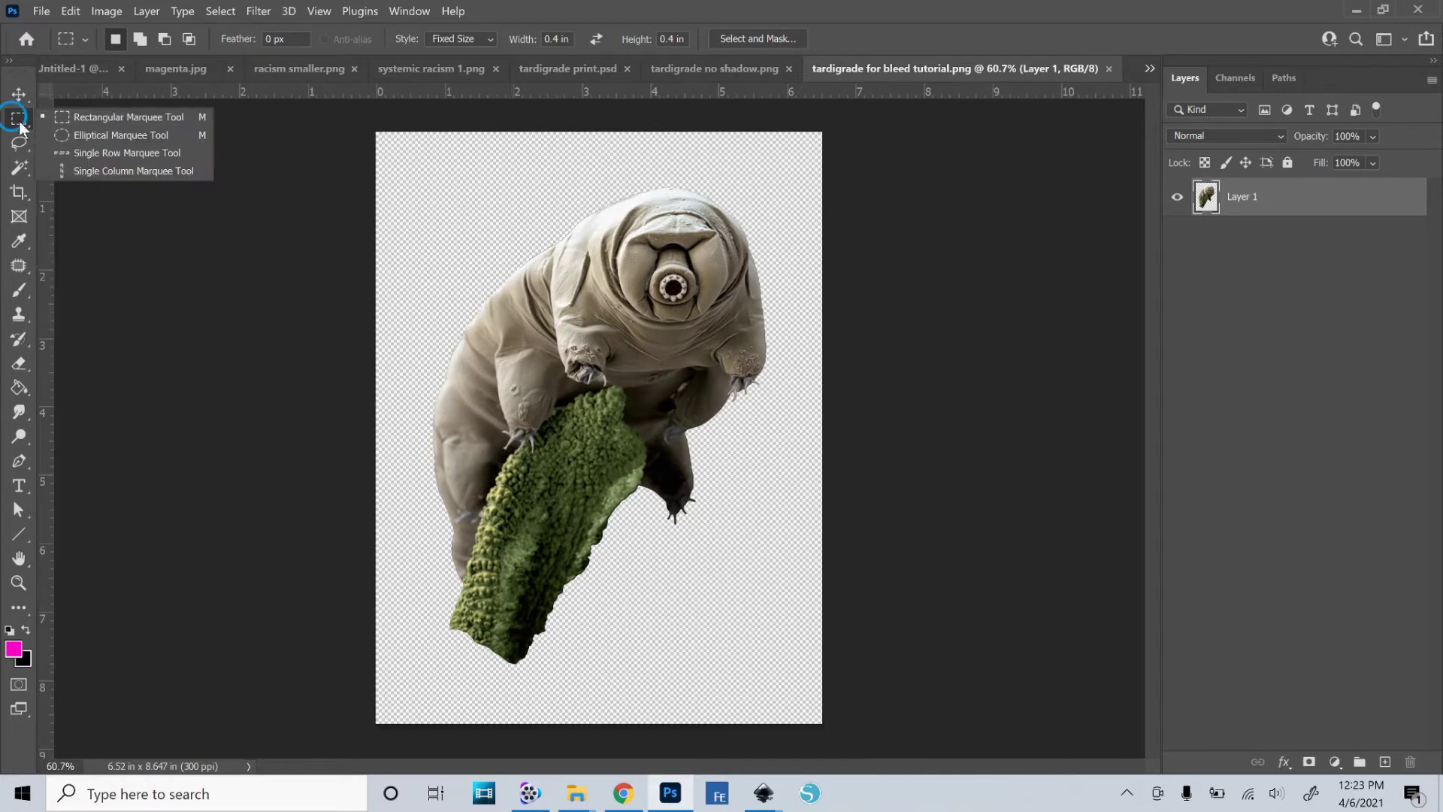
click(128, 116)
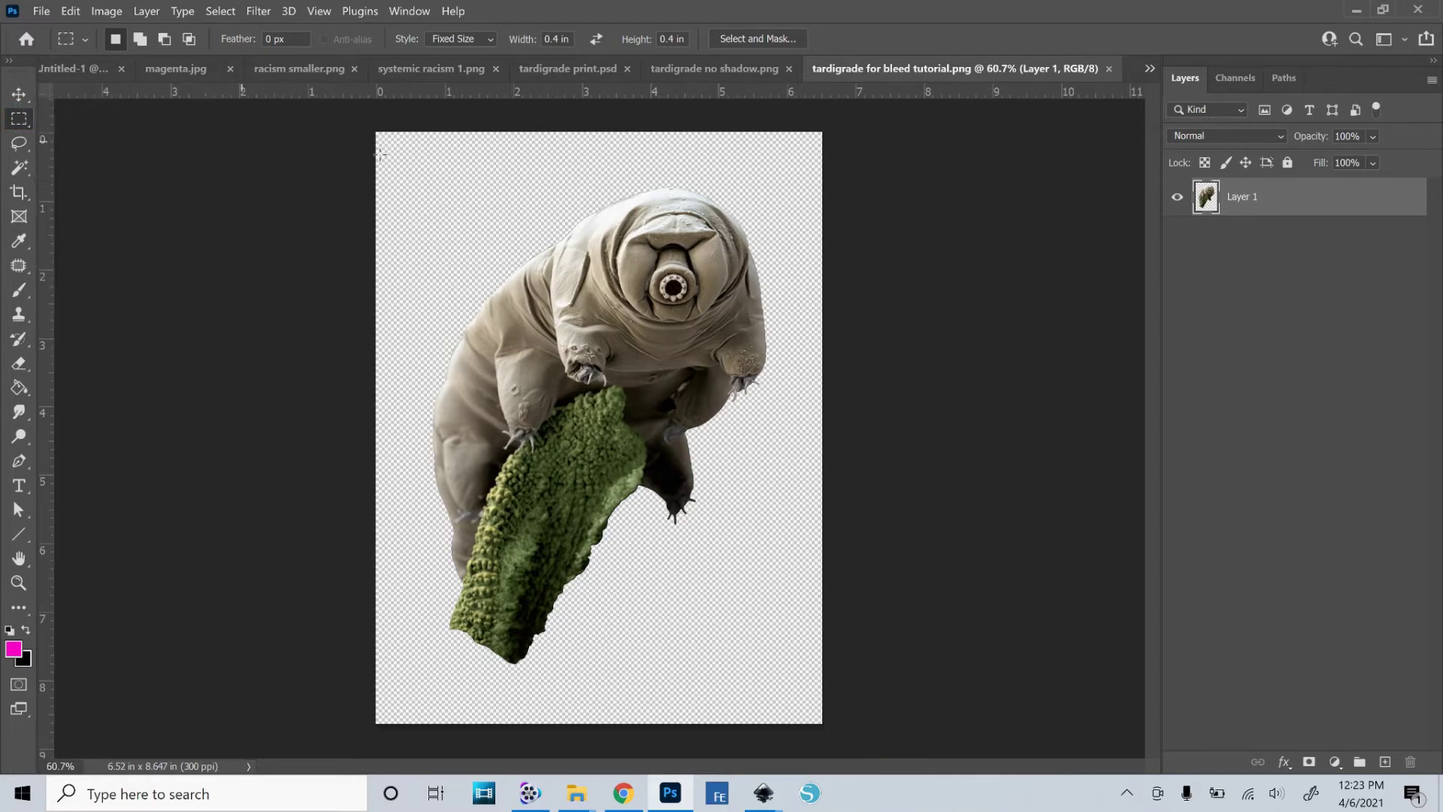
click(473, 40)
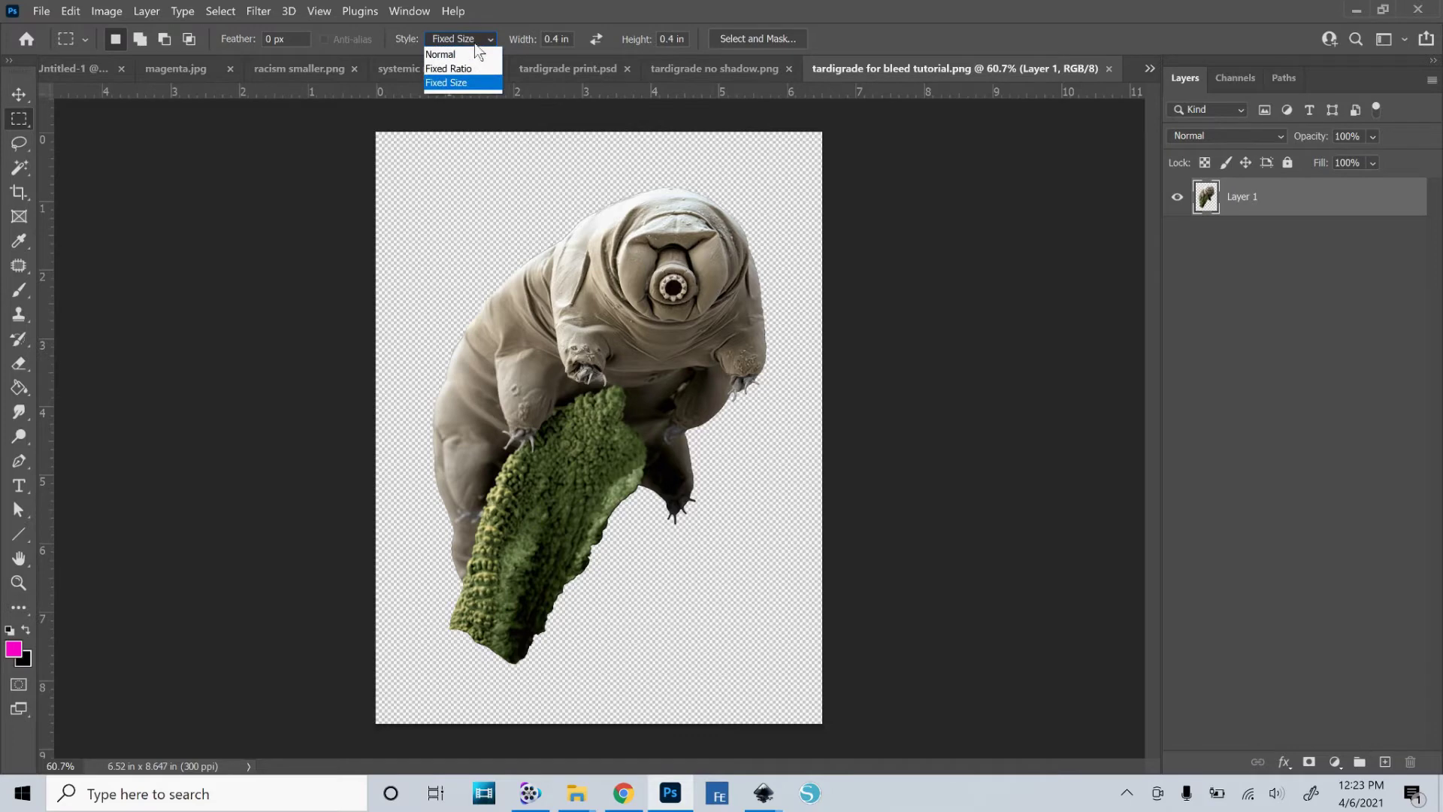
click(443, 83)
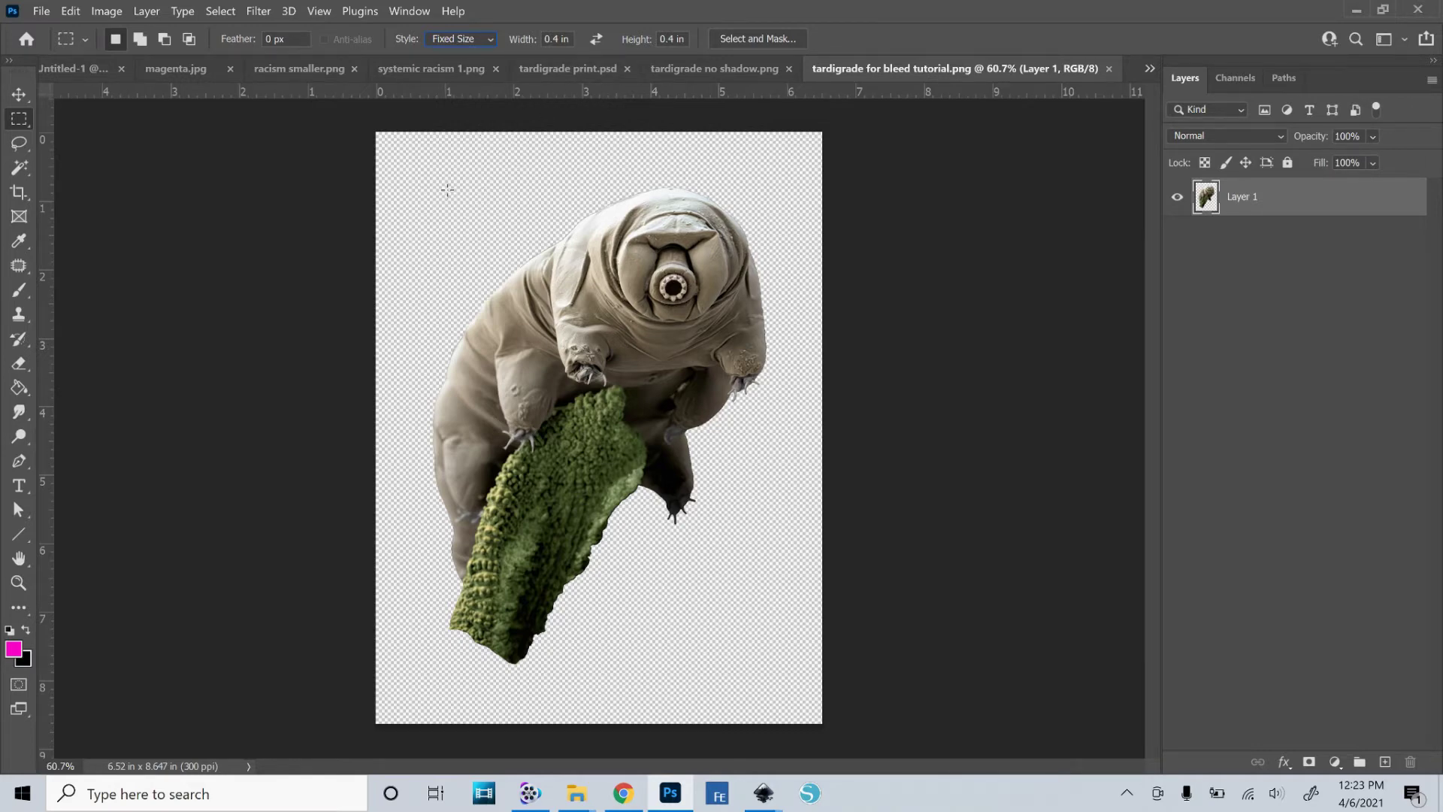
scroll(436, 200, up, 5)
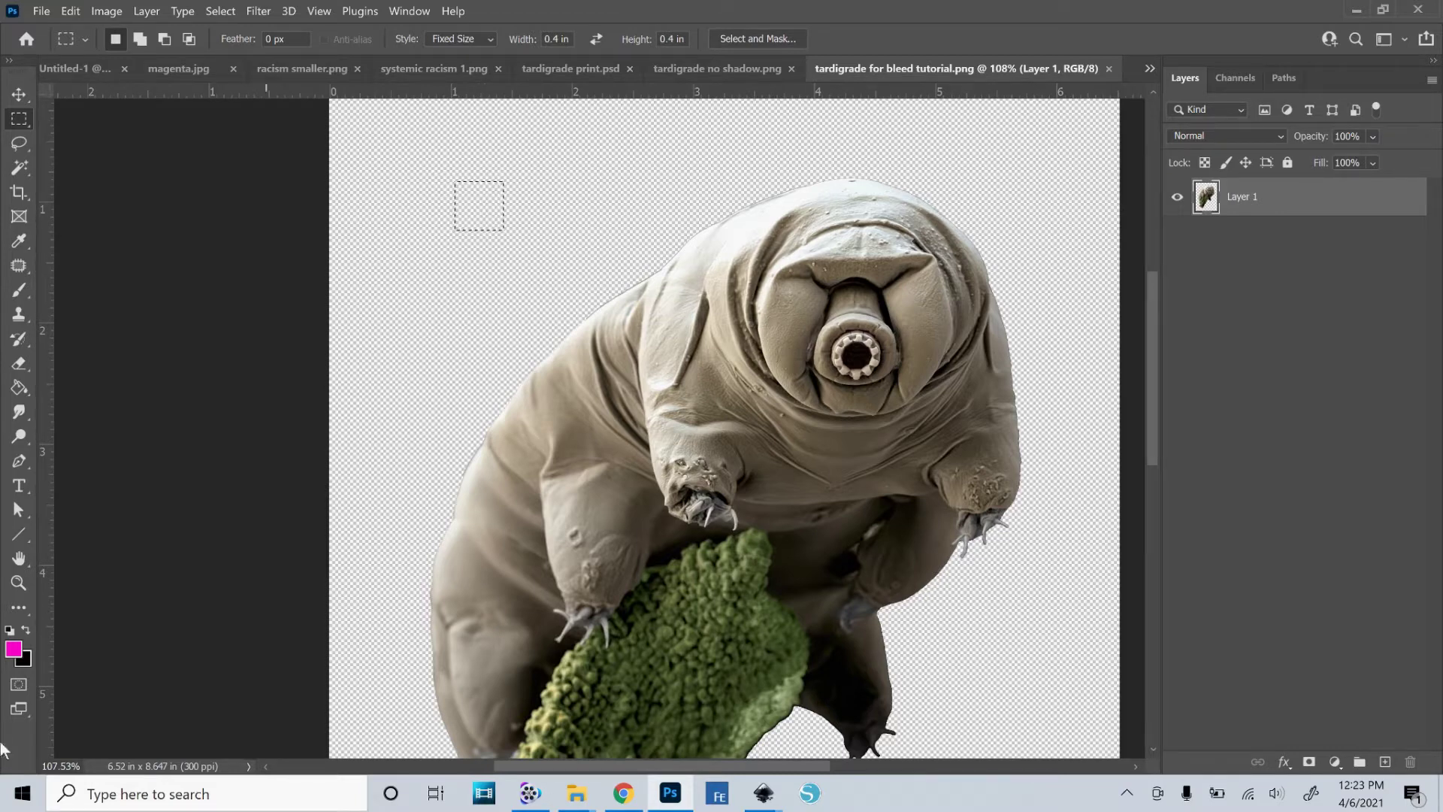
click(26, 630)
- Confirm black as the foreground colour in the Color Picker
click(13, 654)
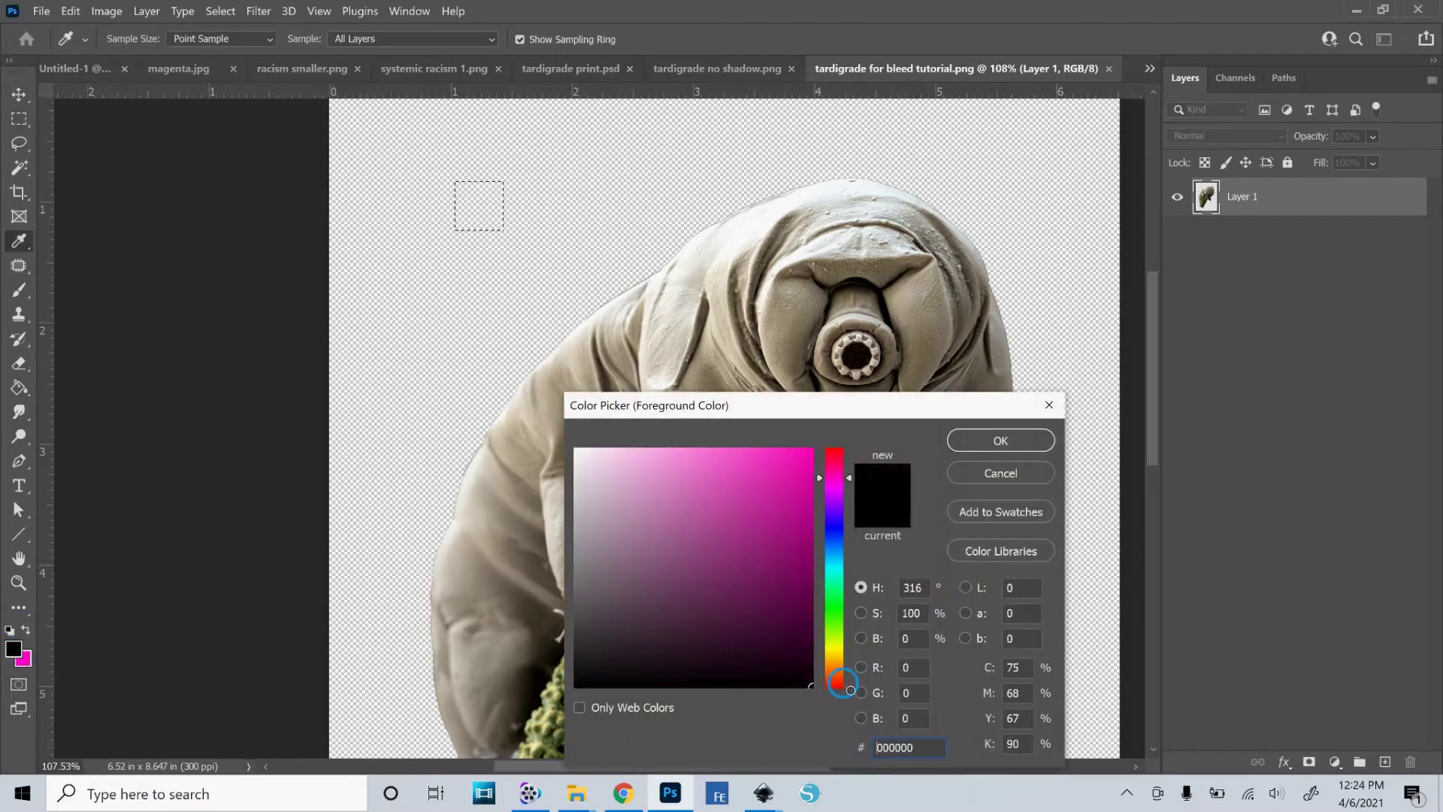
click(811, 685)
click(1000, 442)
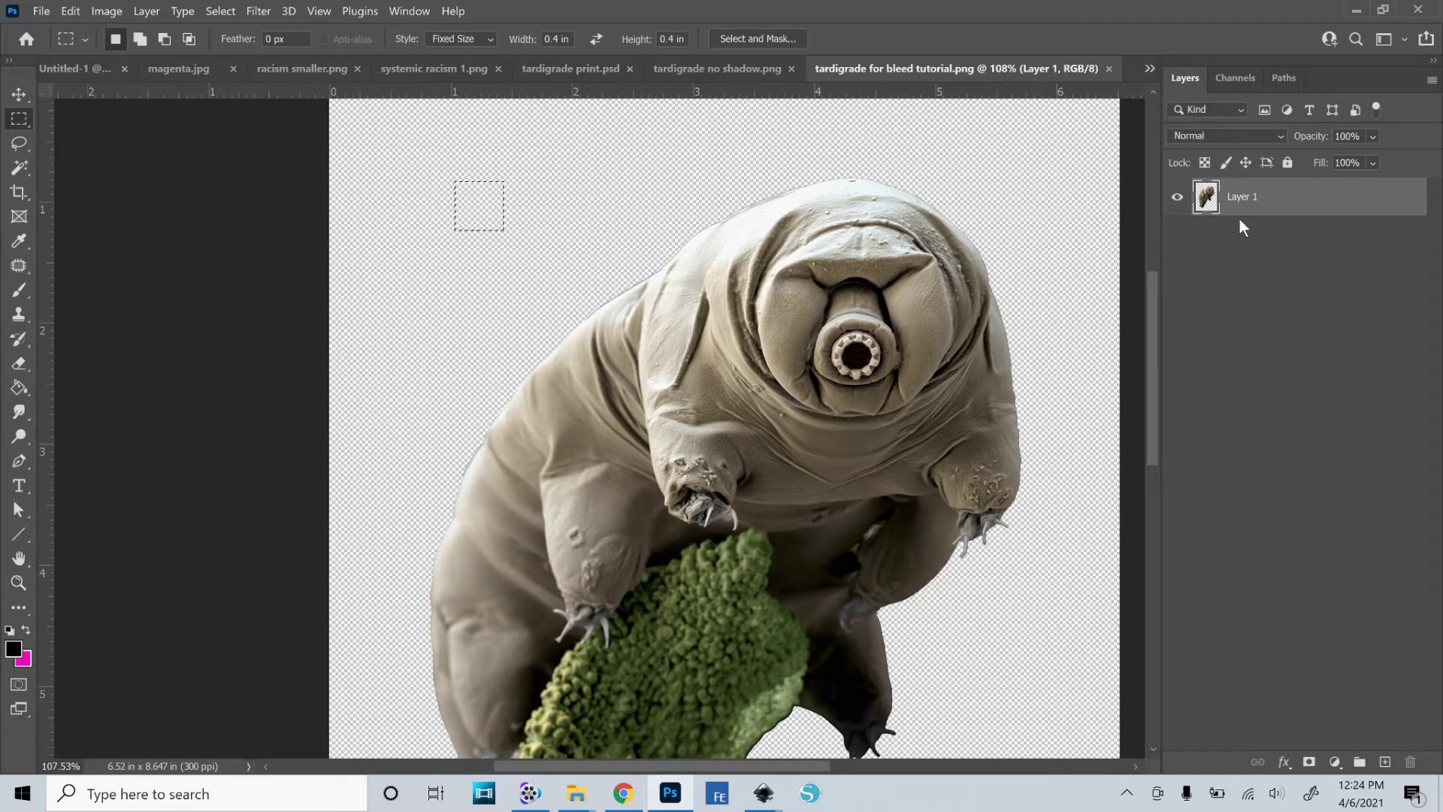
- Add a new empty layer named 'registration' above Layer 1
click(1240, 220)
key(ctrl+shift+n)
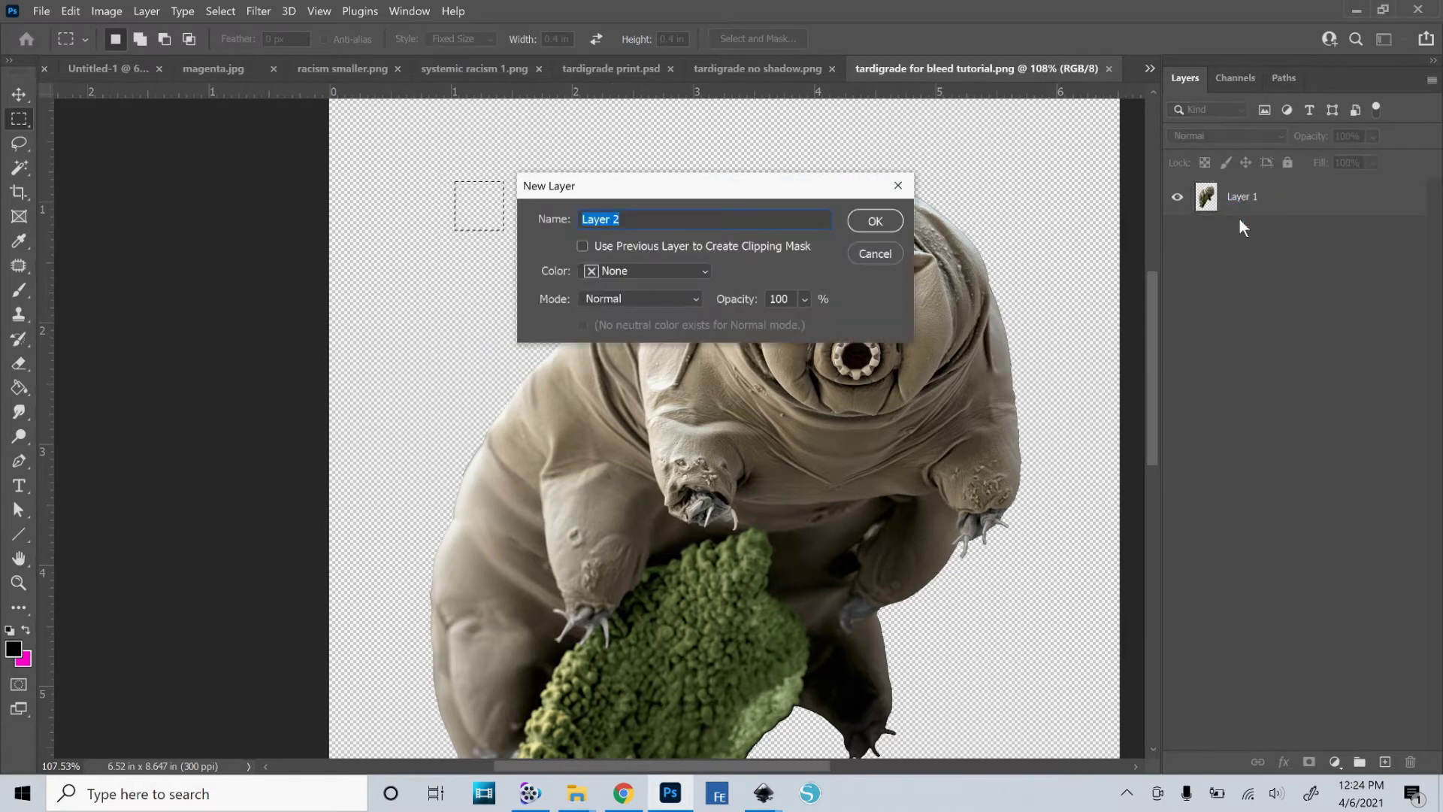
key(End)
key(Tab)
text(registratio)
key(Return)
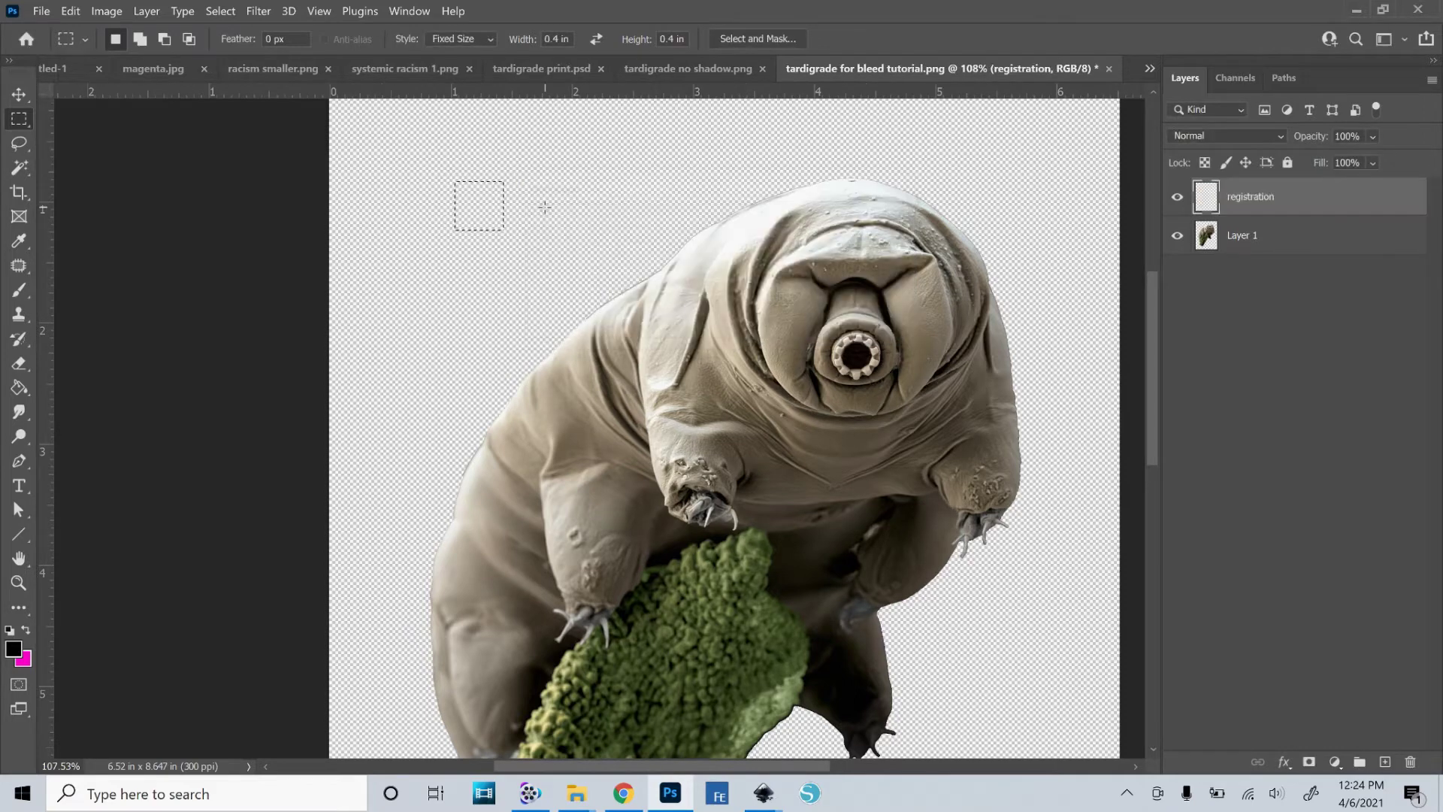
- Fill the 0.4 in square black on the registration layer and drag it into the top-left corner
click(18, 387)
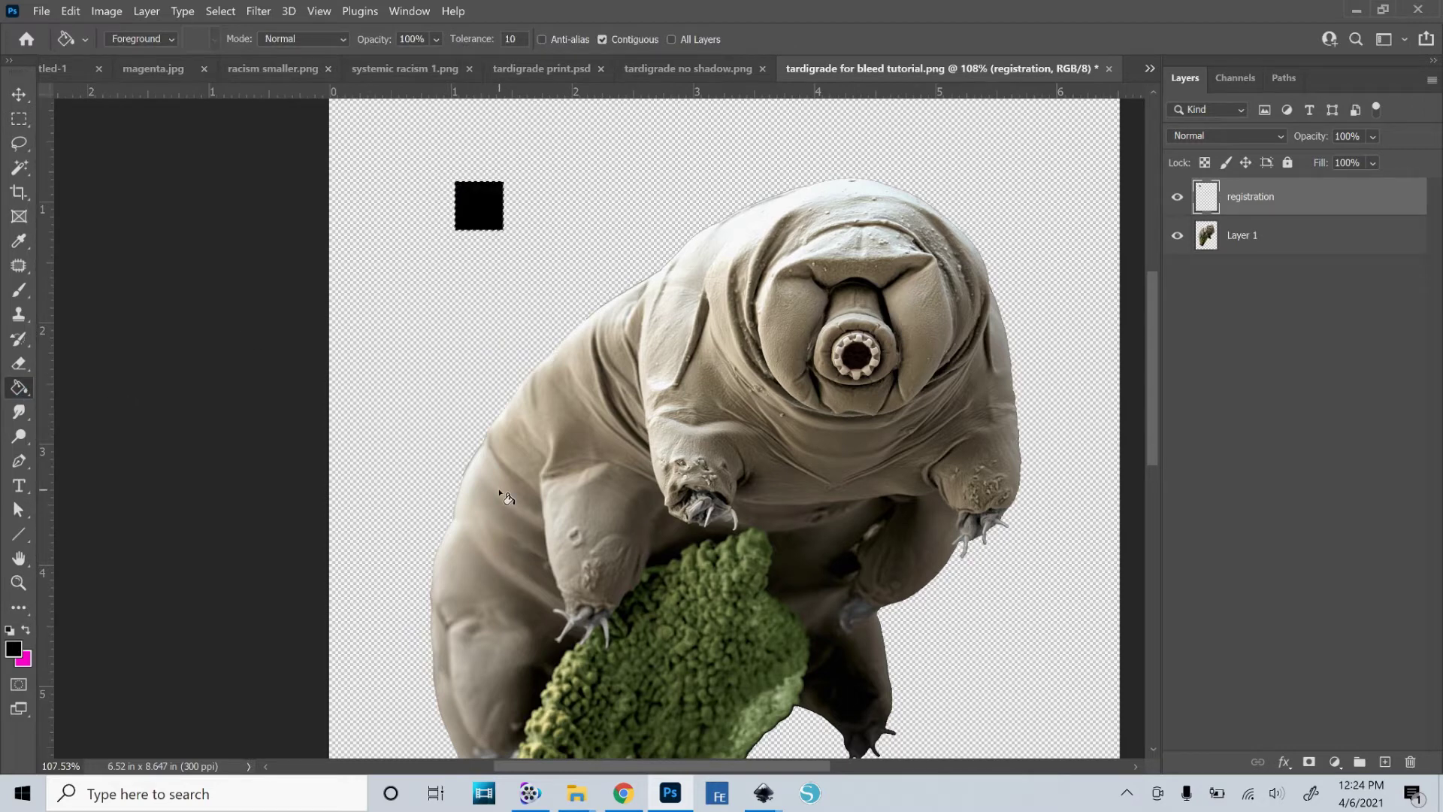
click(19, 118)
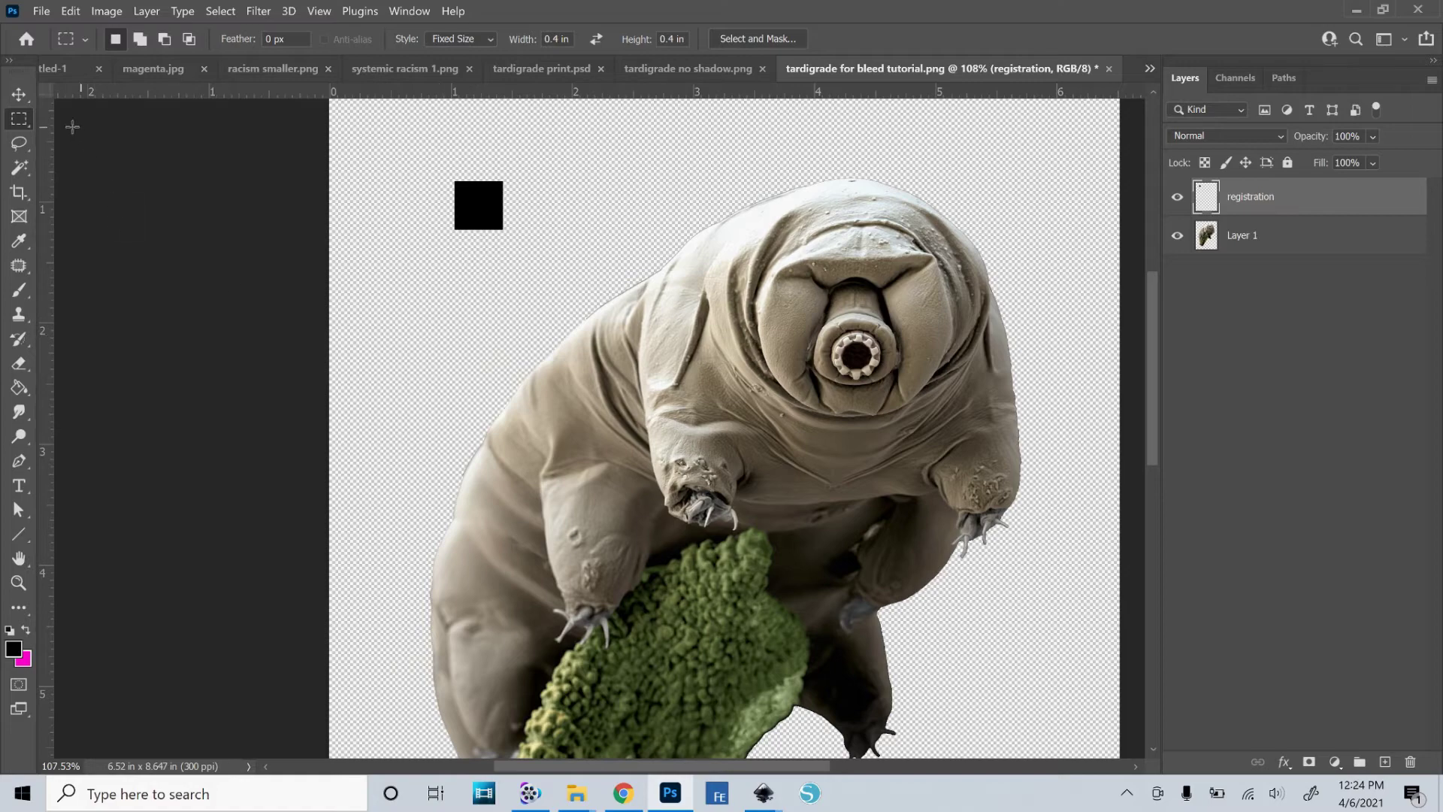
scroll(410, 299, up, 2)
scroll(494, 352, down, 3)
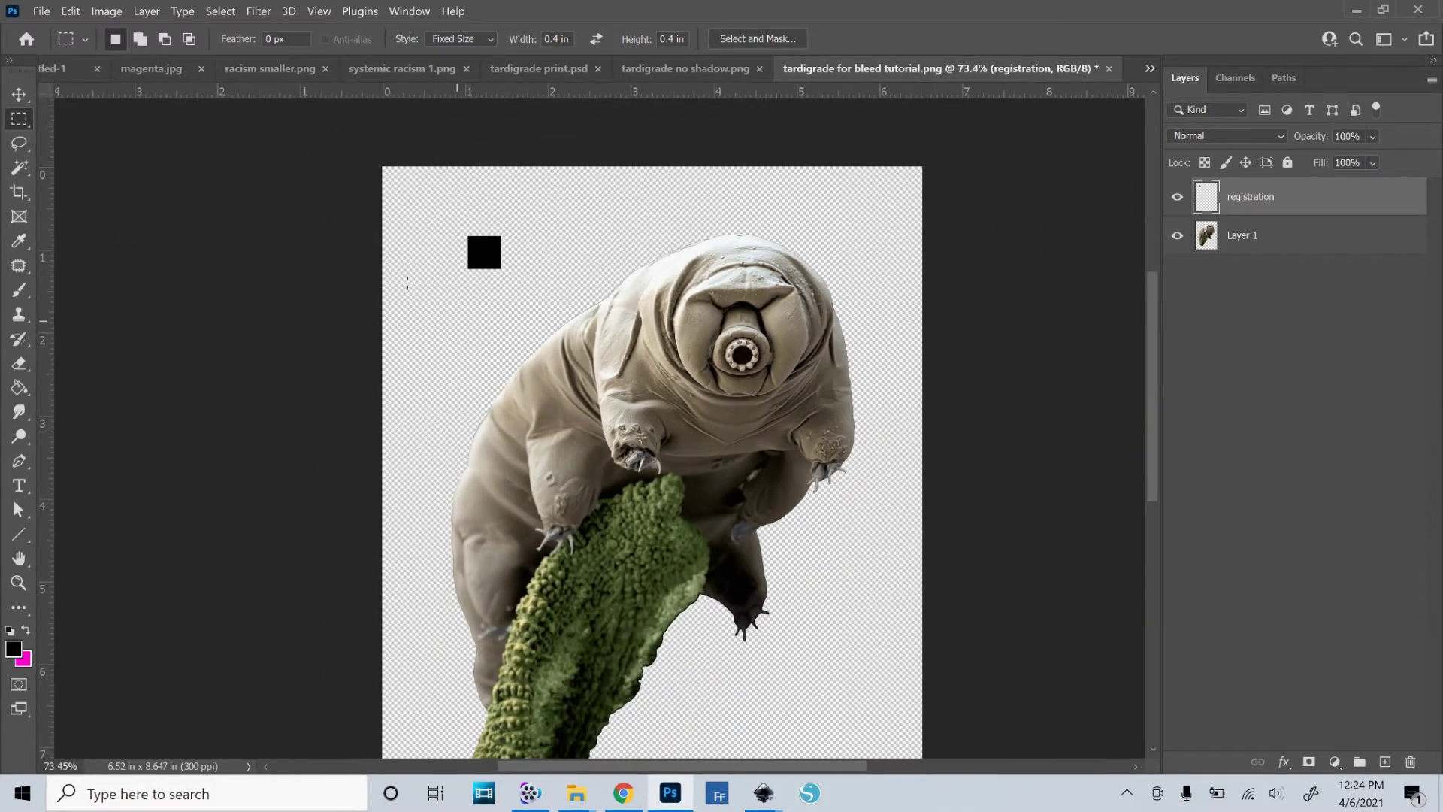
click(19, 94)
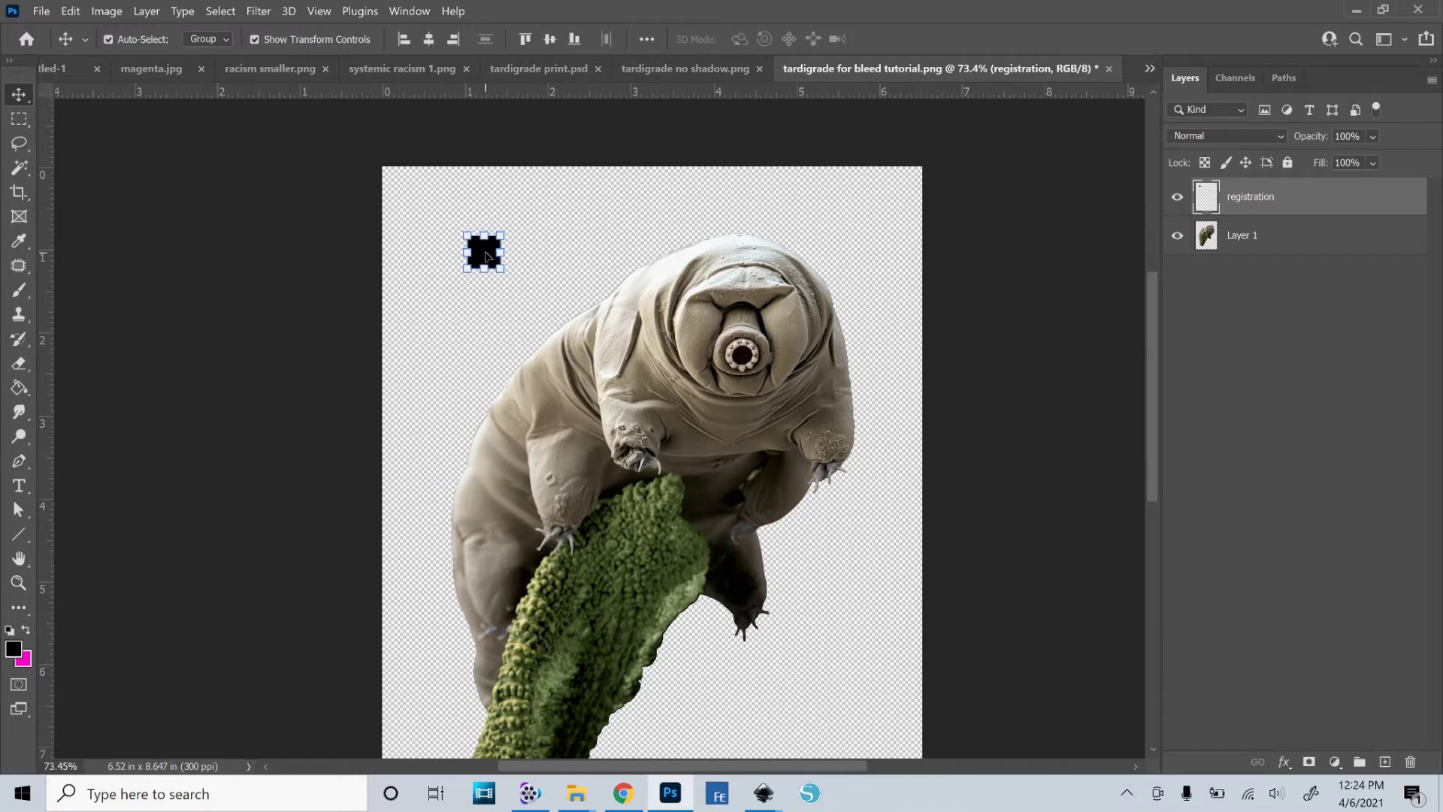
drag(482, 255, 394, 188)
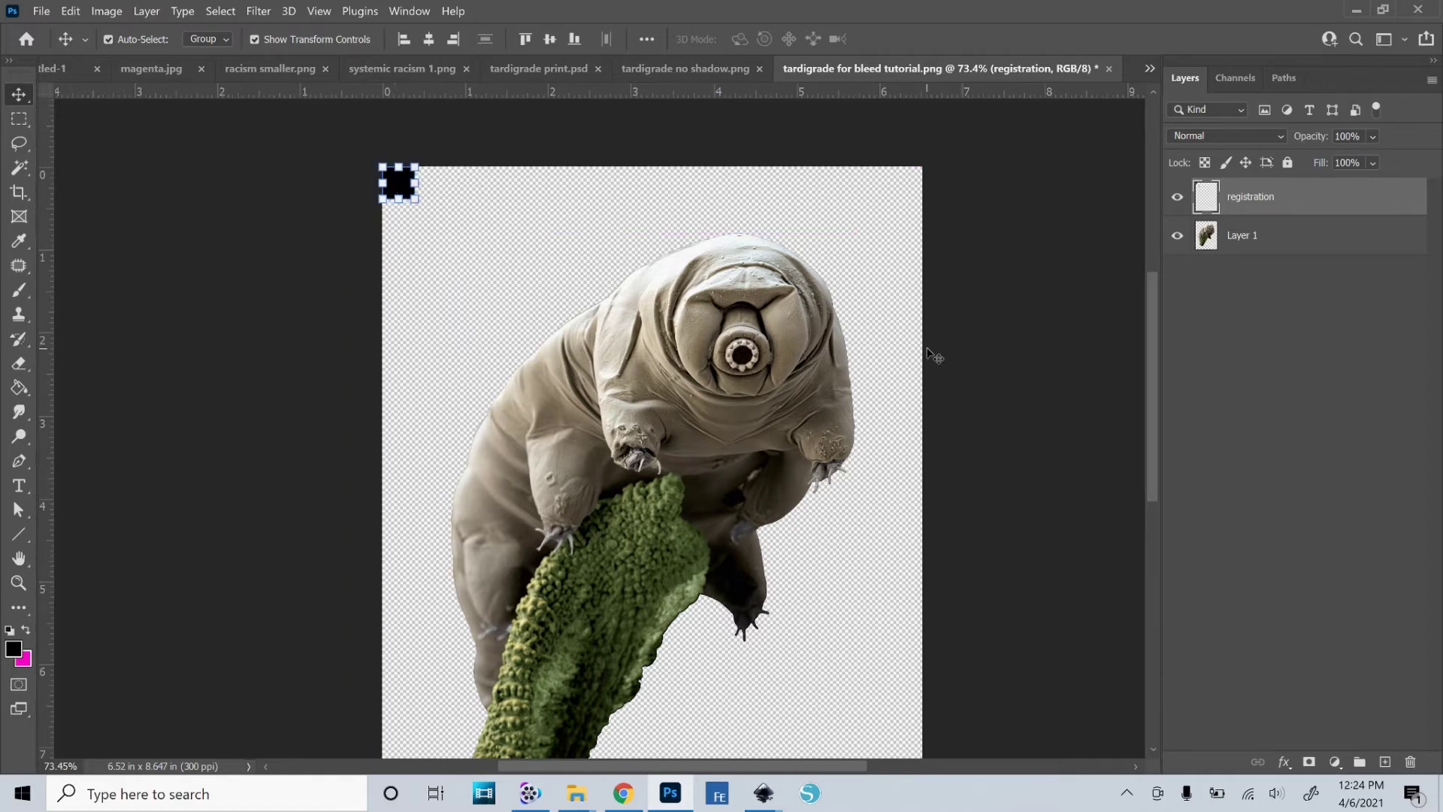
scroll(801, 398, down, 2)
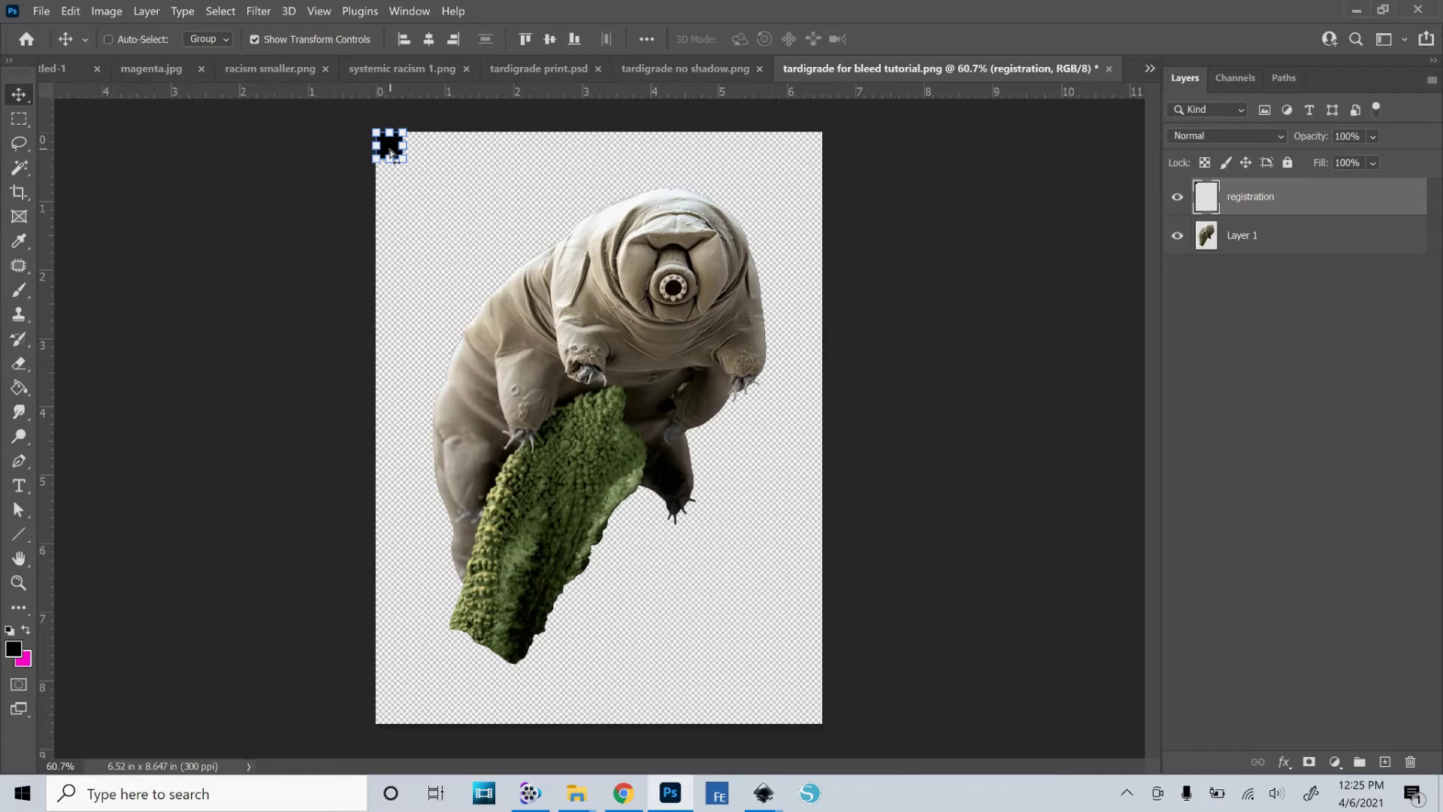
- Duplicate the black square into the top-right corner and delete the original registration layer
drag(391, 148, 804, 151)
key(ctrl+j)
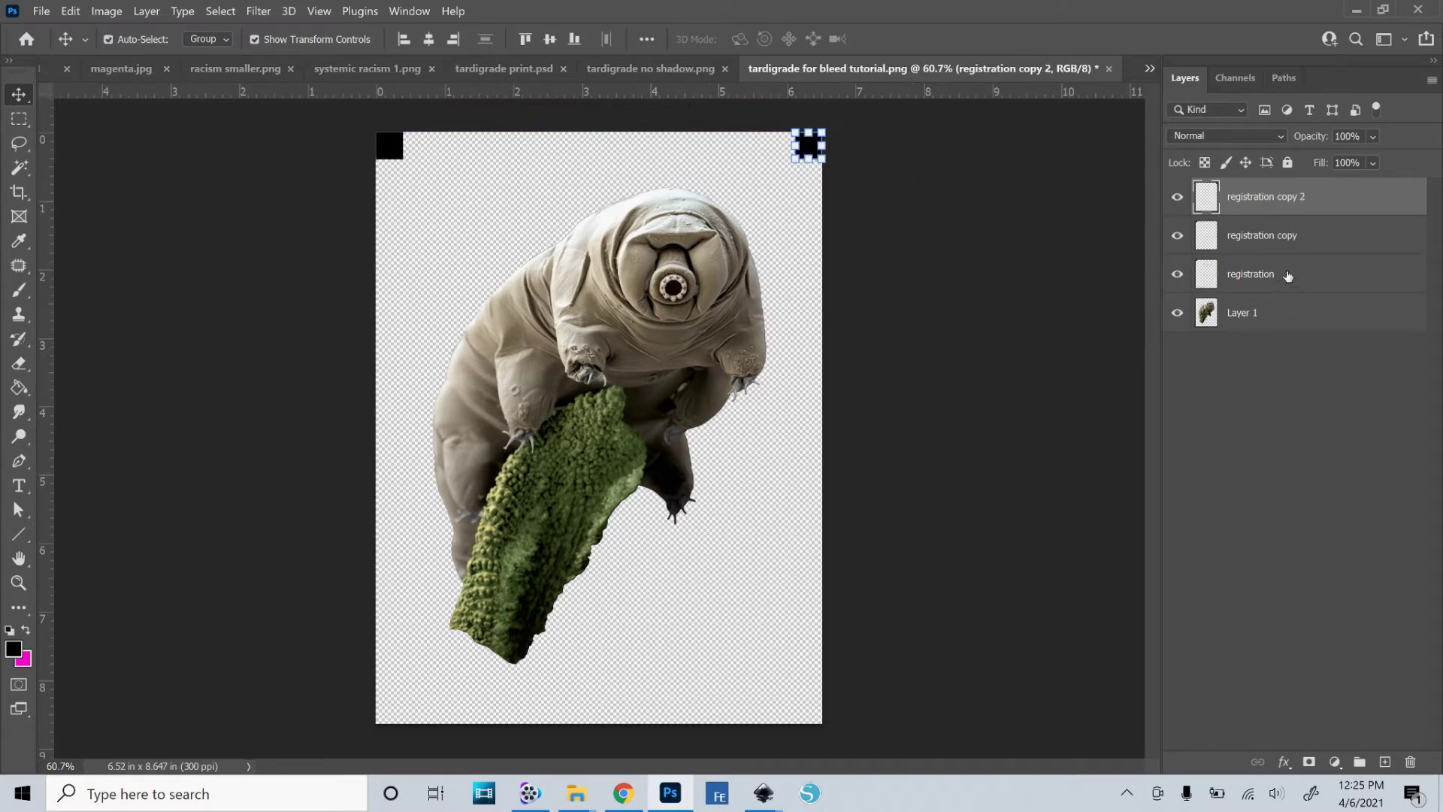
shift+click(1265, 235)
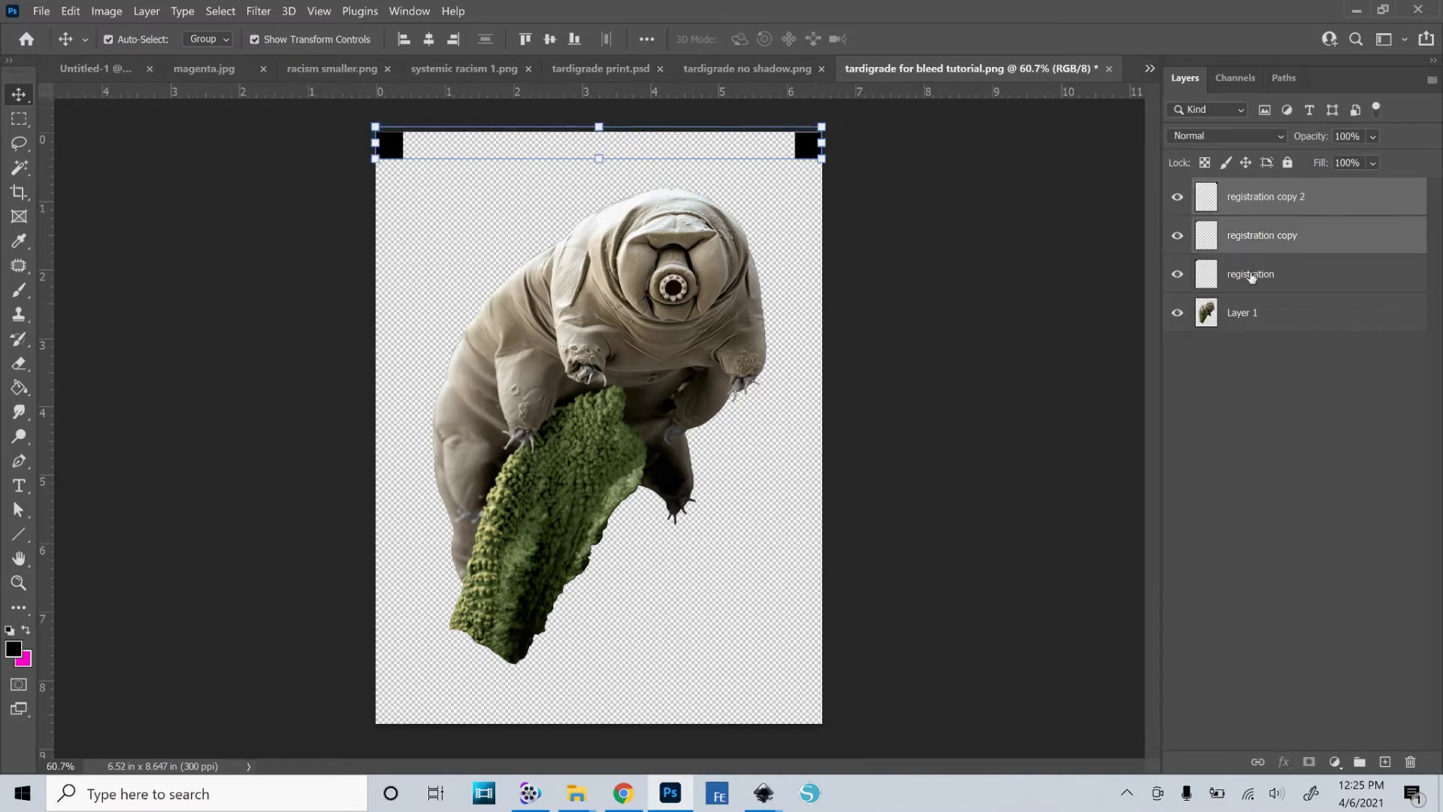
shift+click(1249, 277)
click(1246, 372)
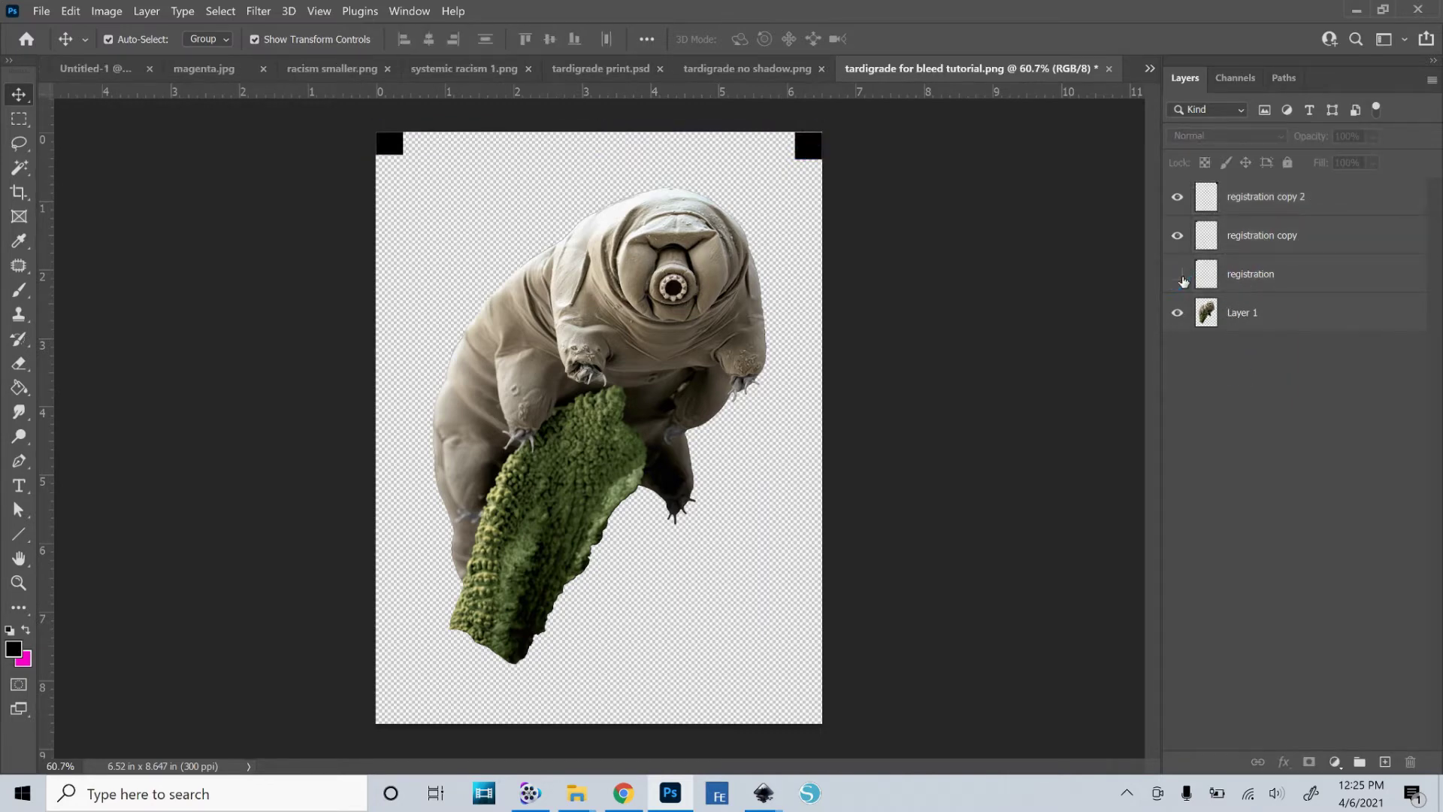
click(1239, 277)
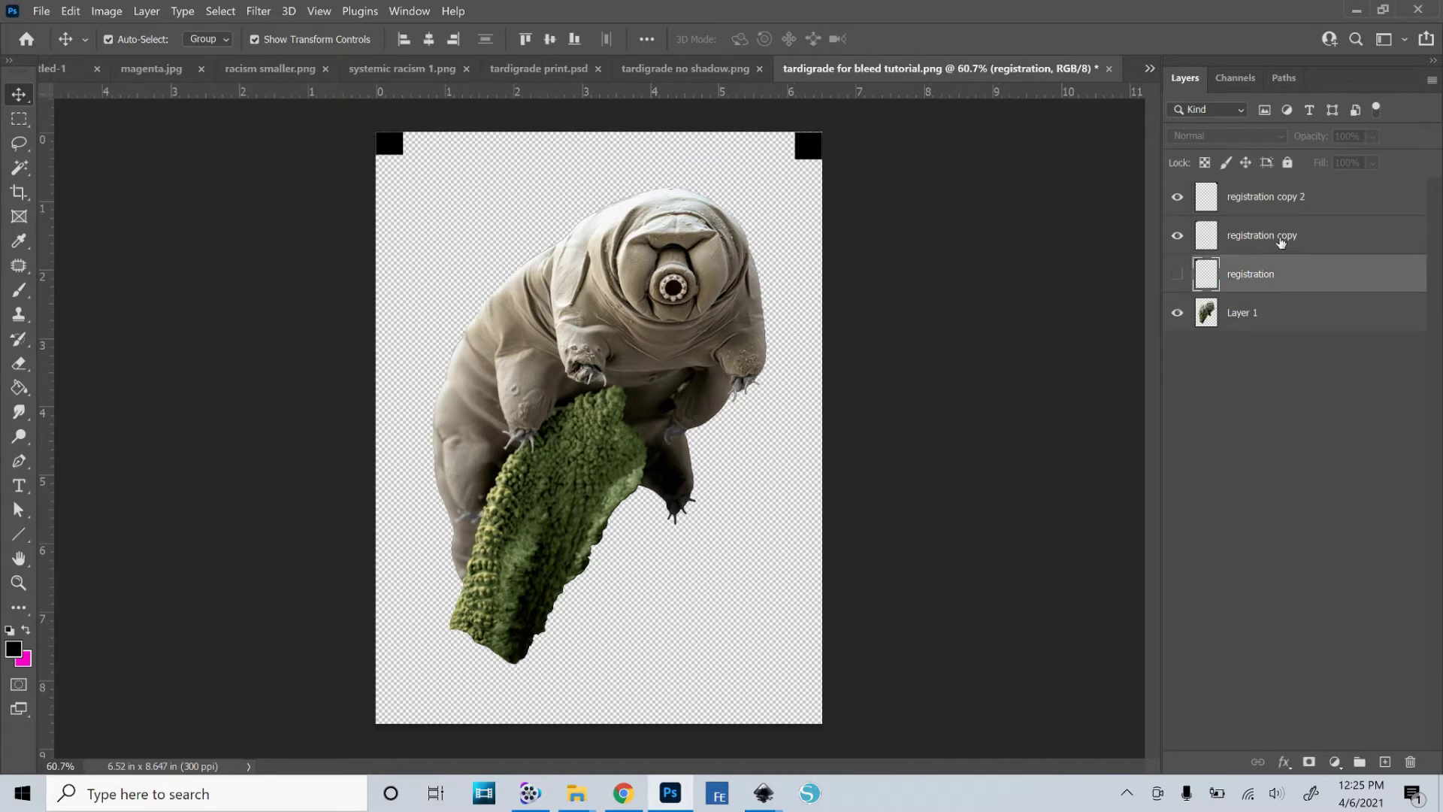
click(1410, 762)
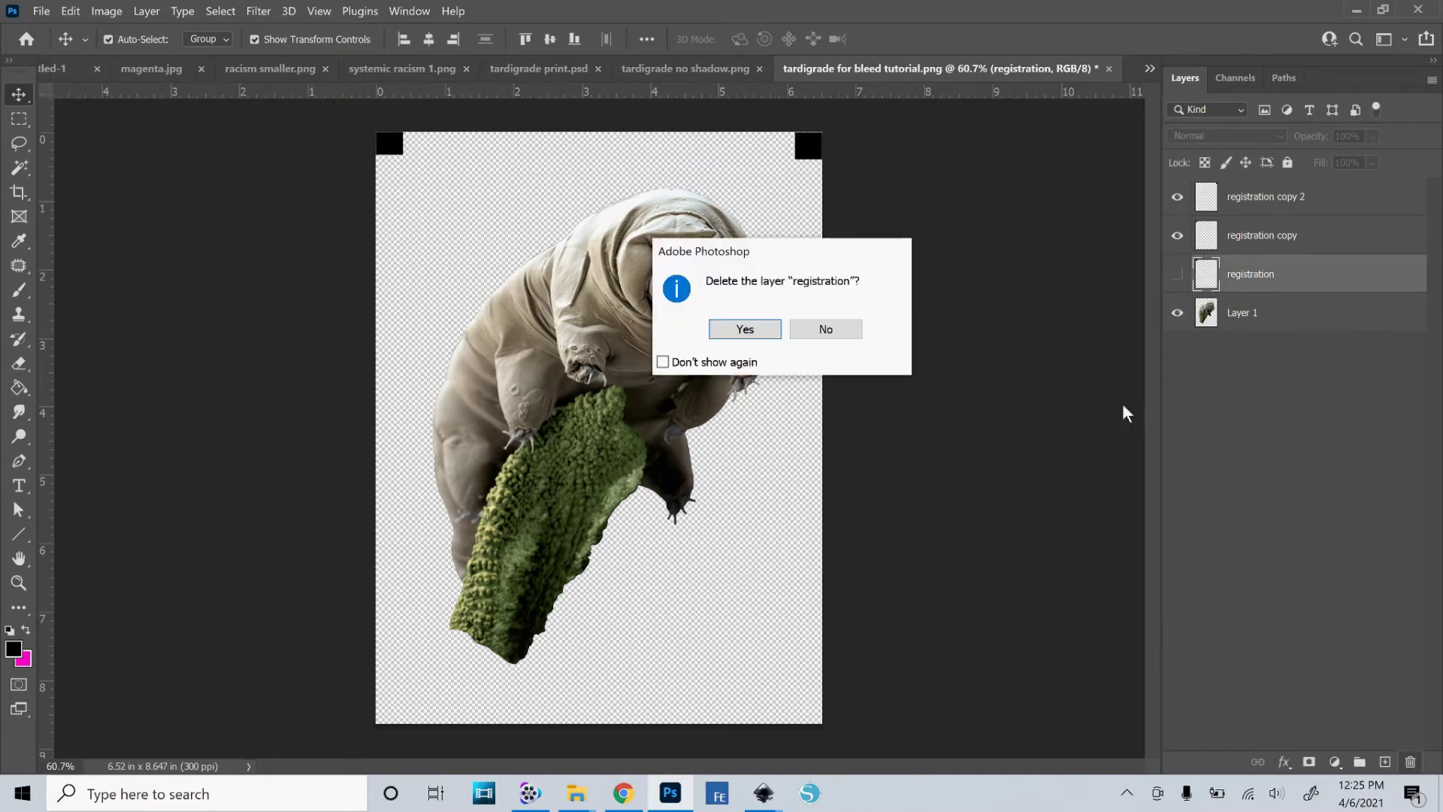
click(734, 331)
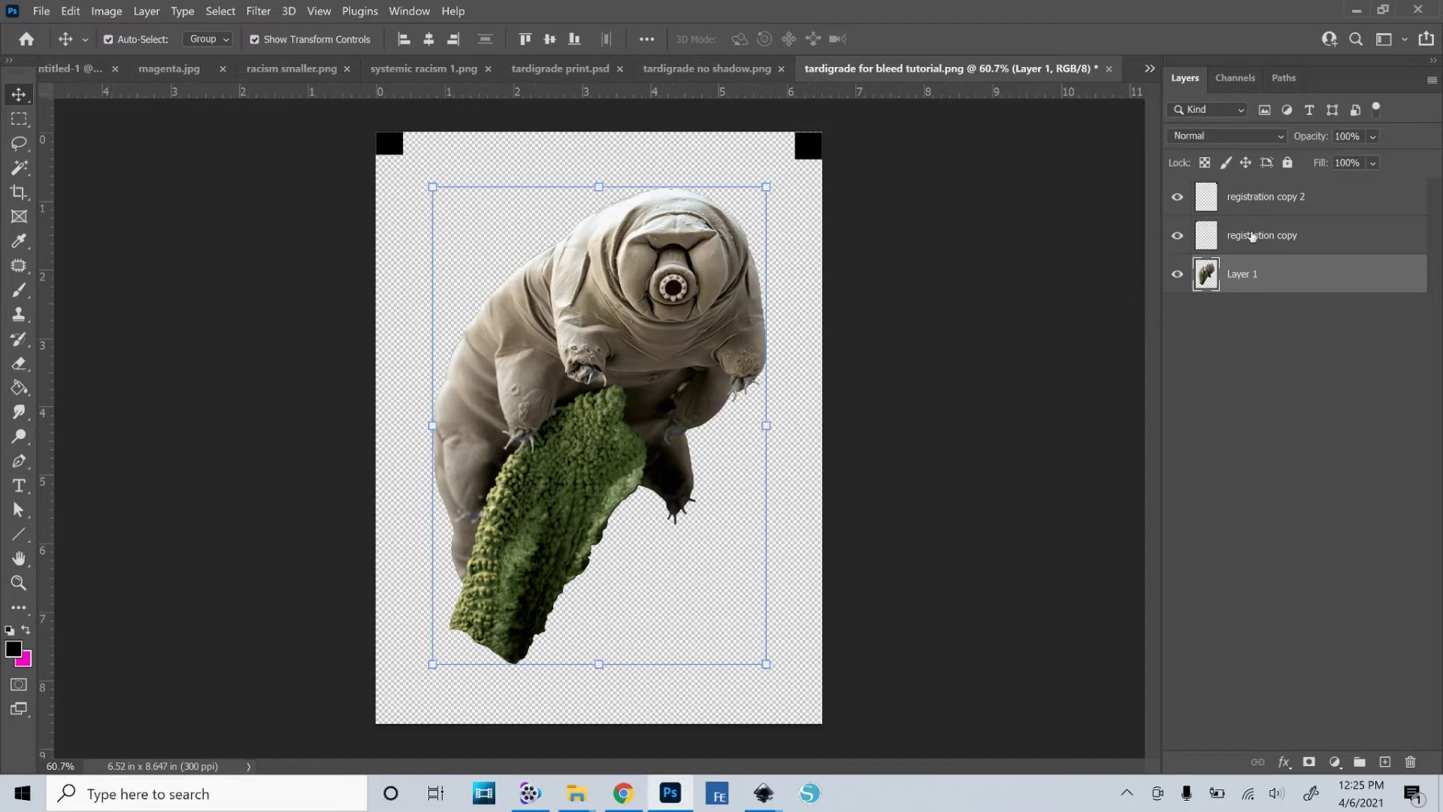
- Merge the registration copy and copy 2 layers, then undo the merge
click(1241, 234)
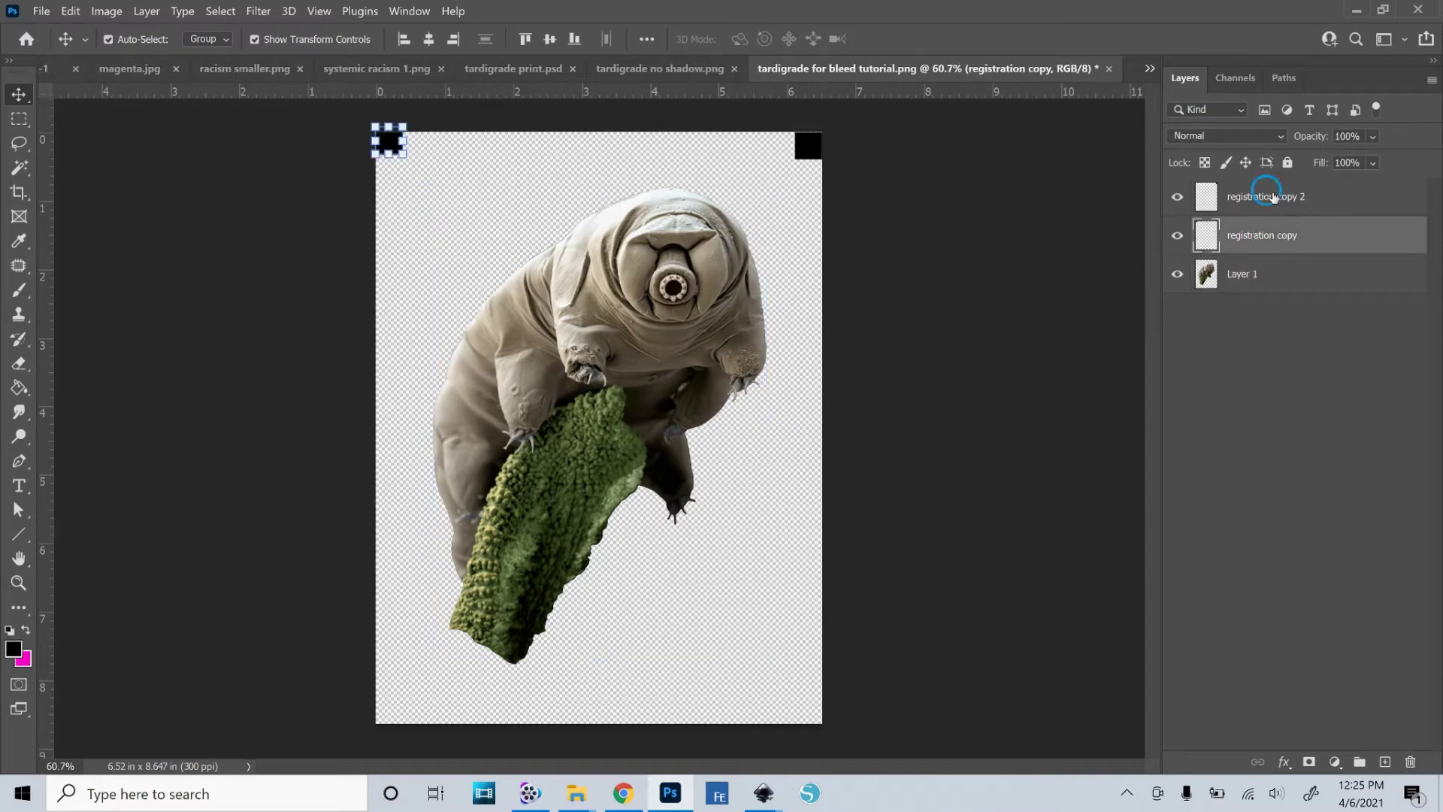
shift+click(1273, 197)
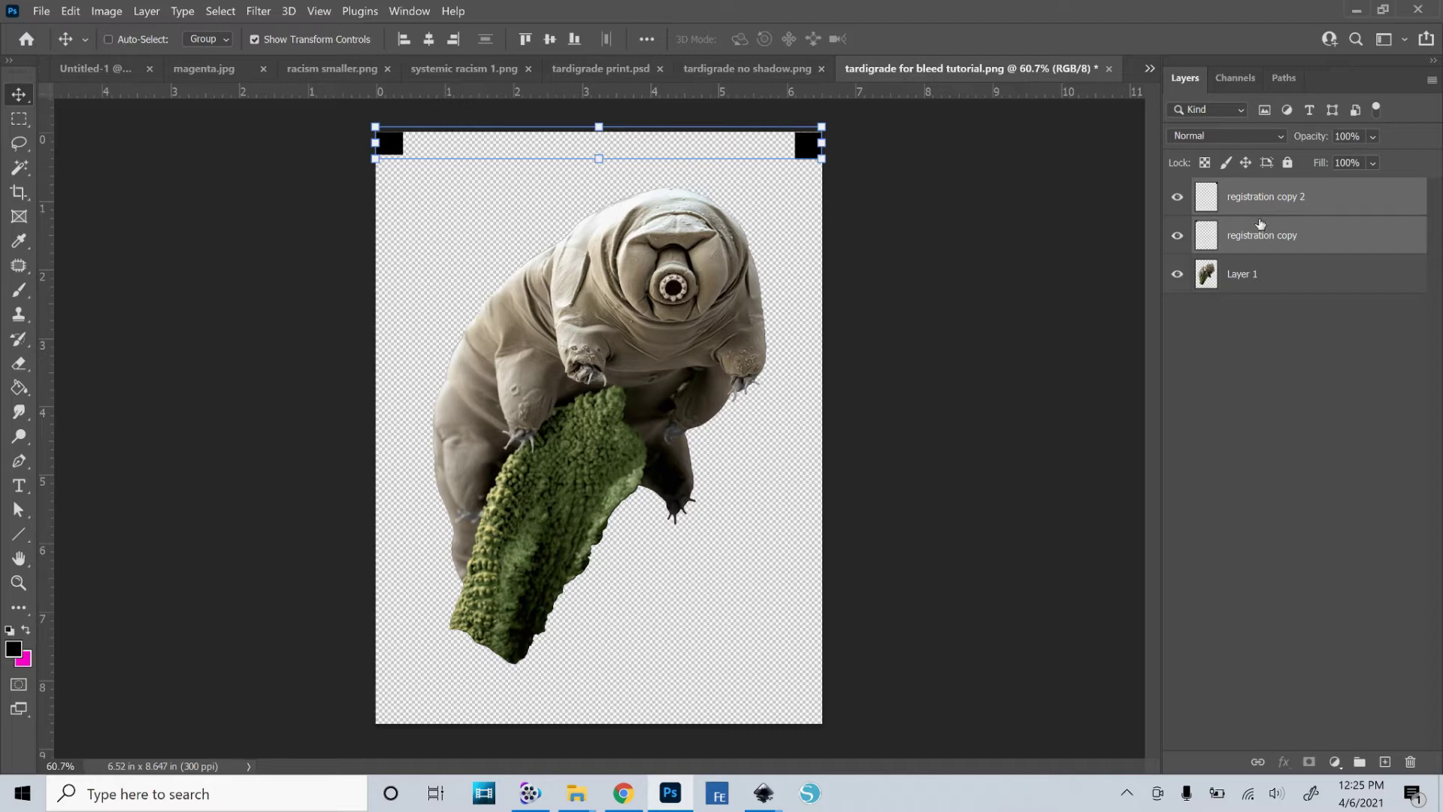
key(ctrl+e)
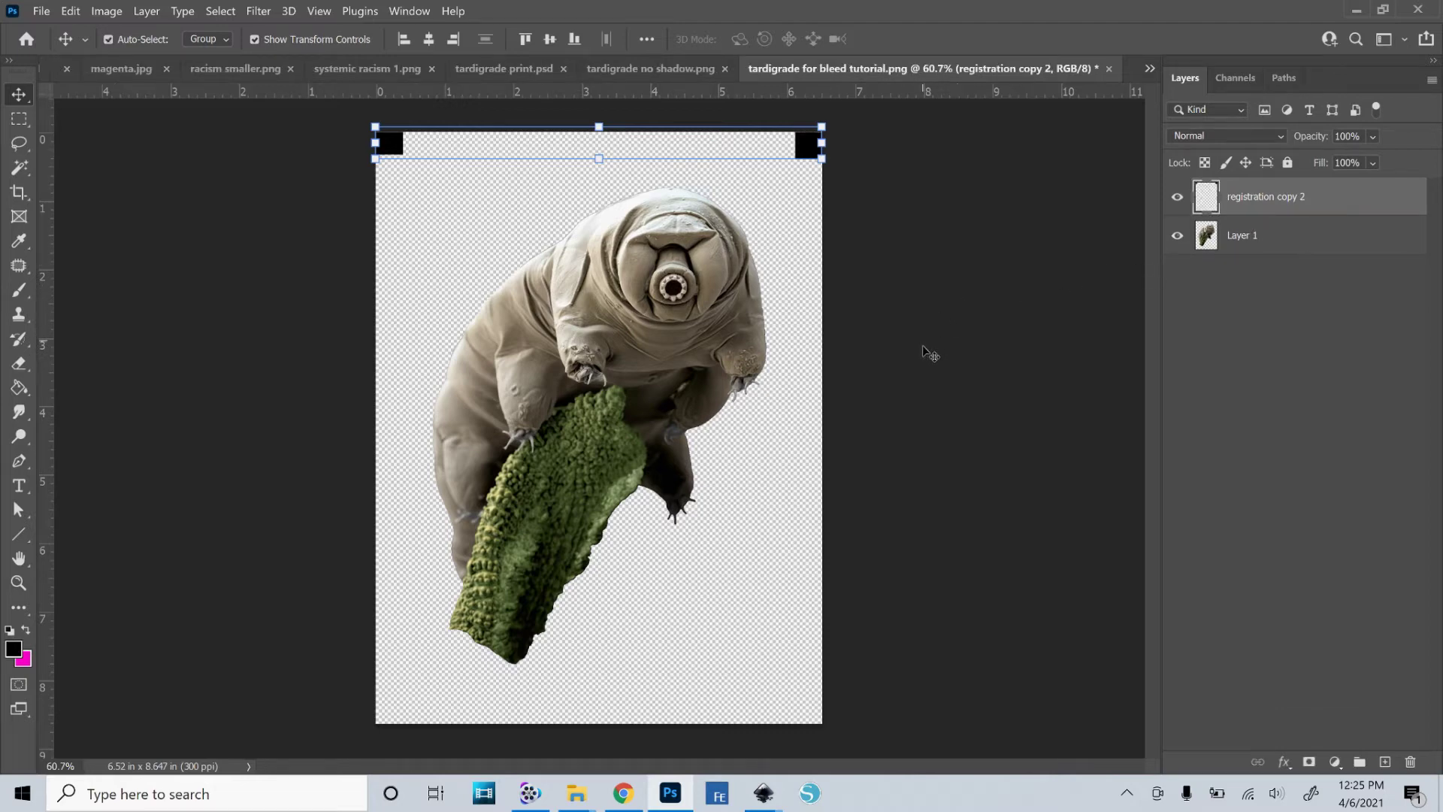
key(ctrl)
key(ctrl+z)
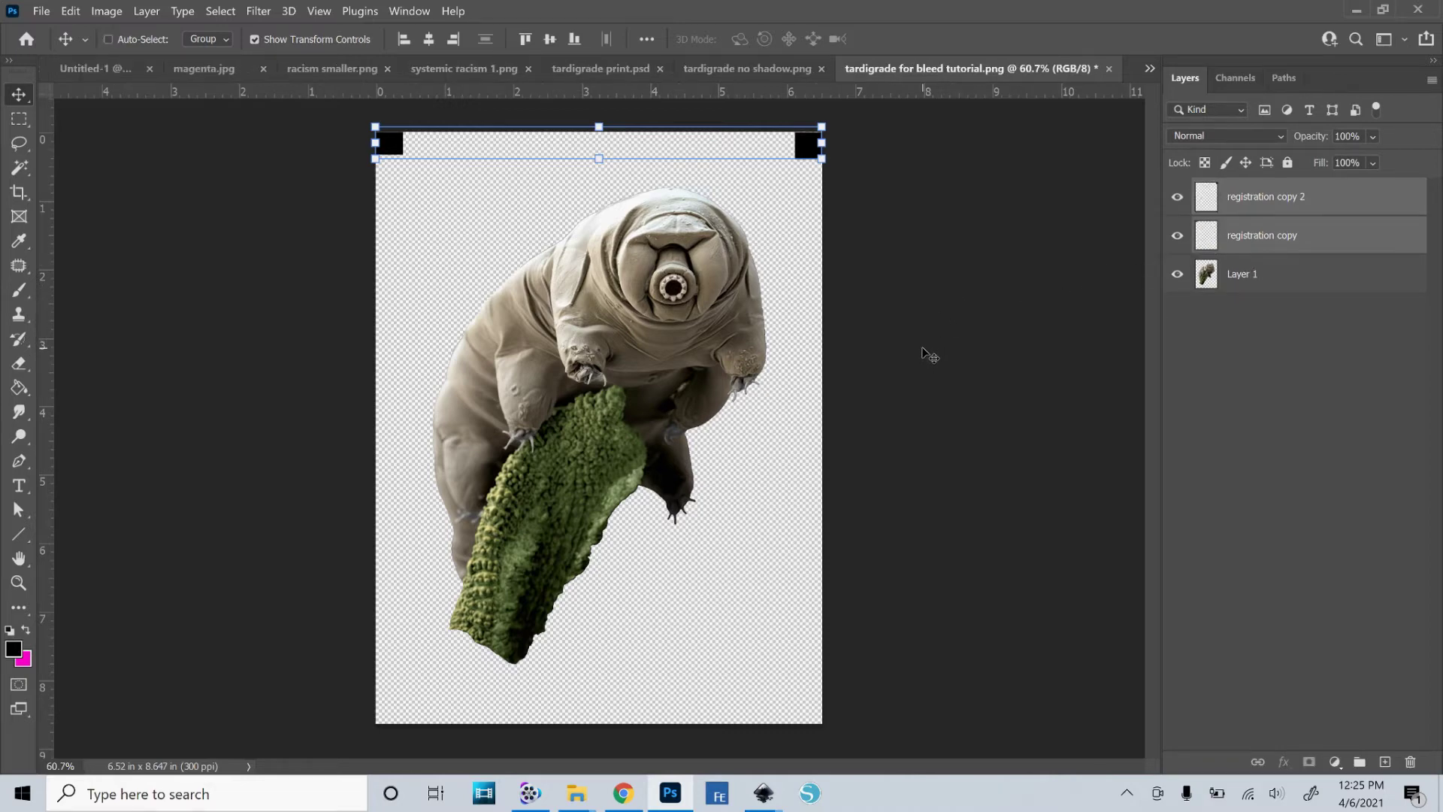
- Nudge both squares snugly into their top corners and merge them into one layer
click(1175, 323)
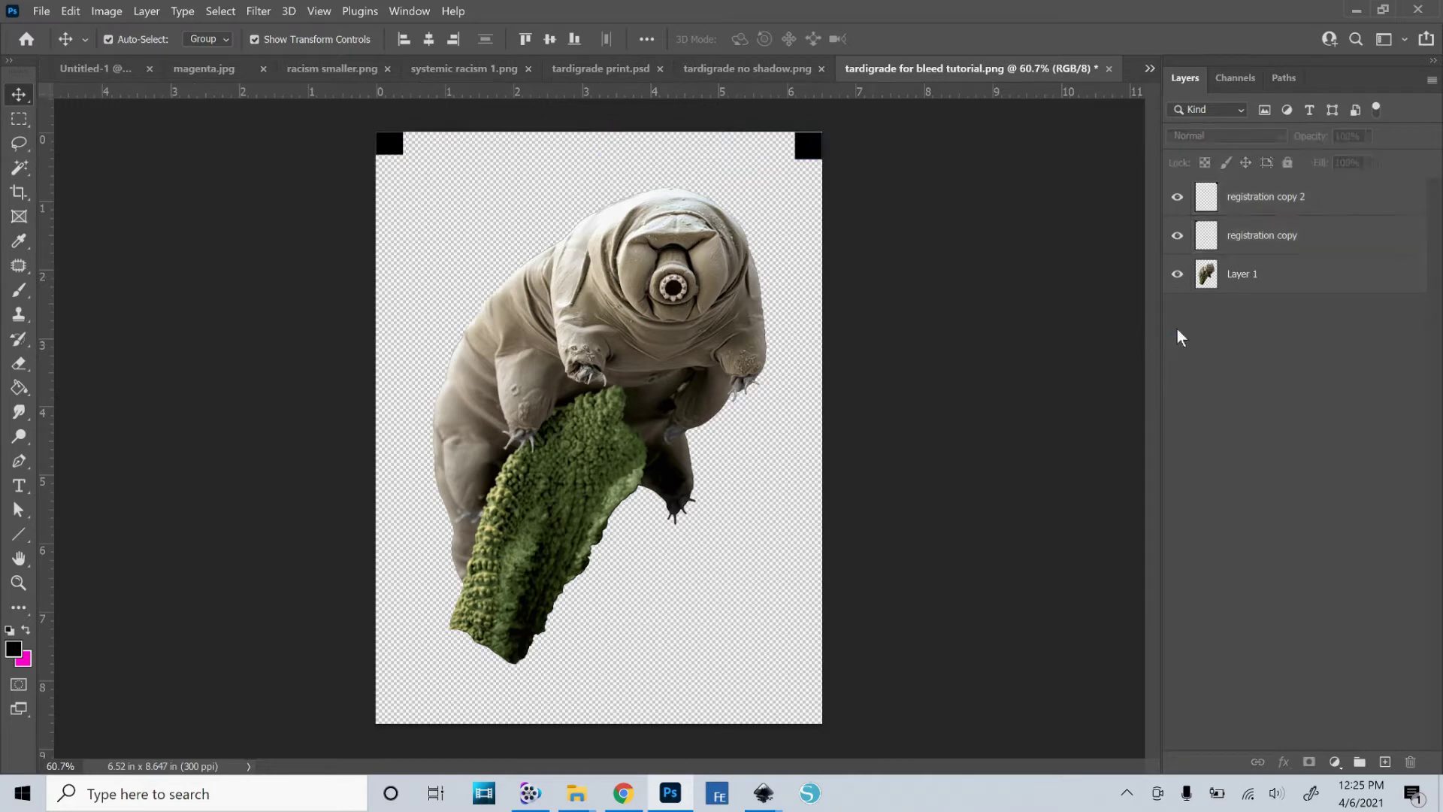
click(383, 140)
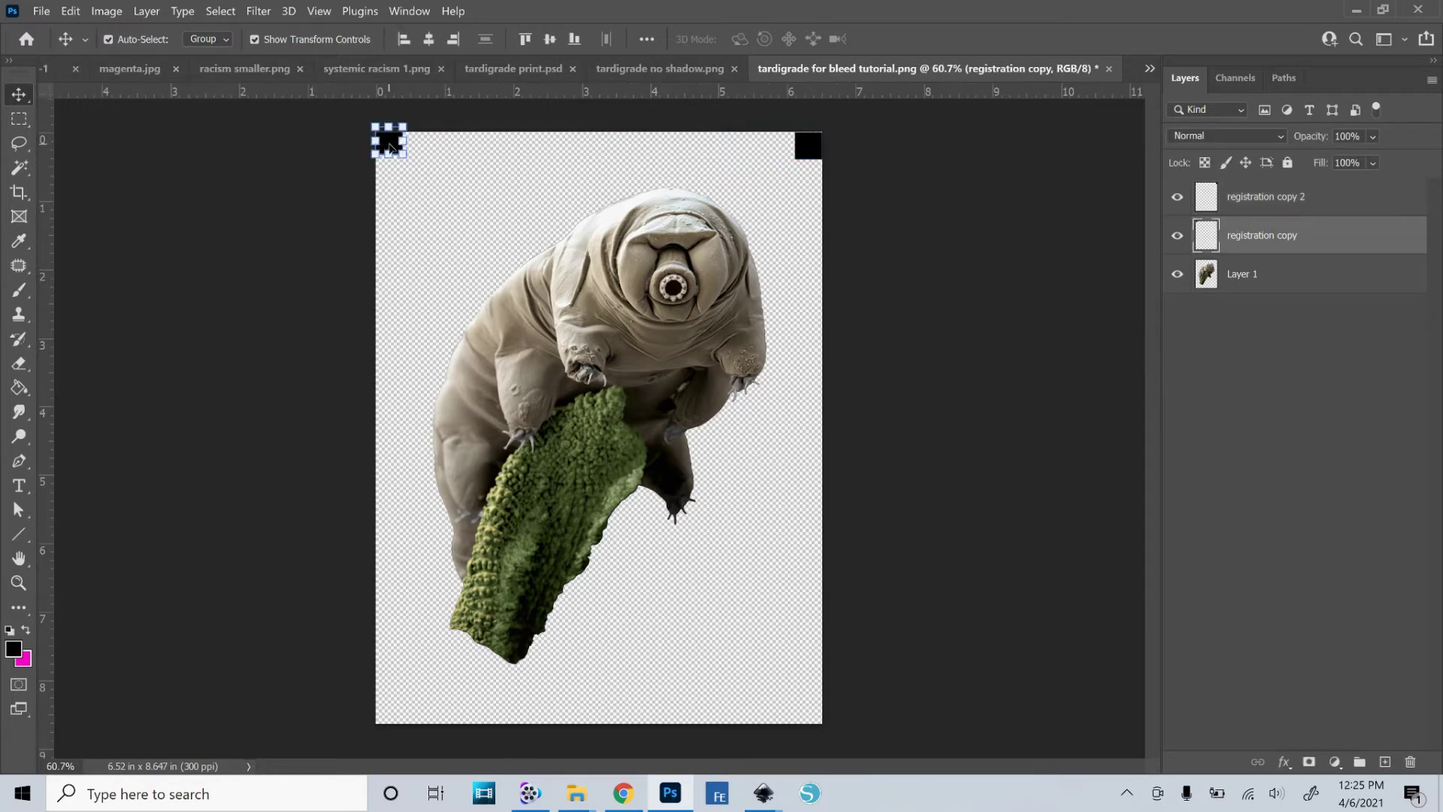
mouse_move(391, 145)
mouse_down()
mouse_move(397, 167)
mouse_move(392, 150)
mouse_up()
click(1208, 199)
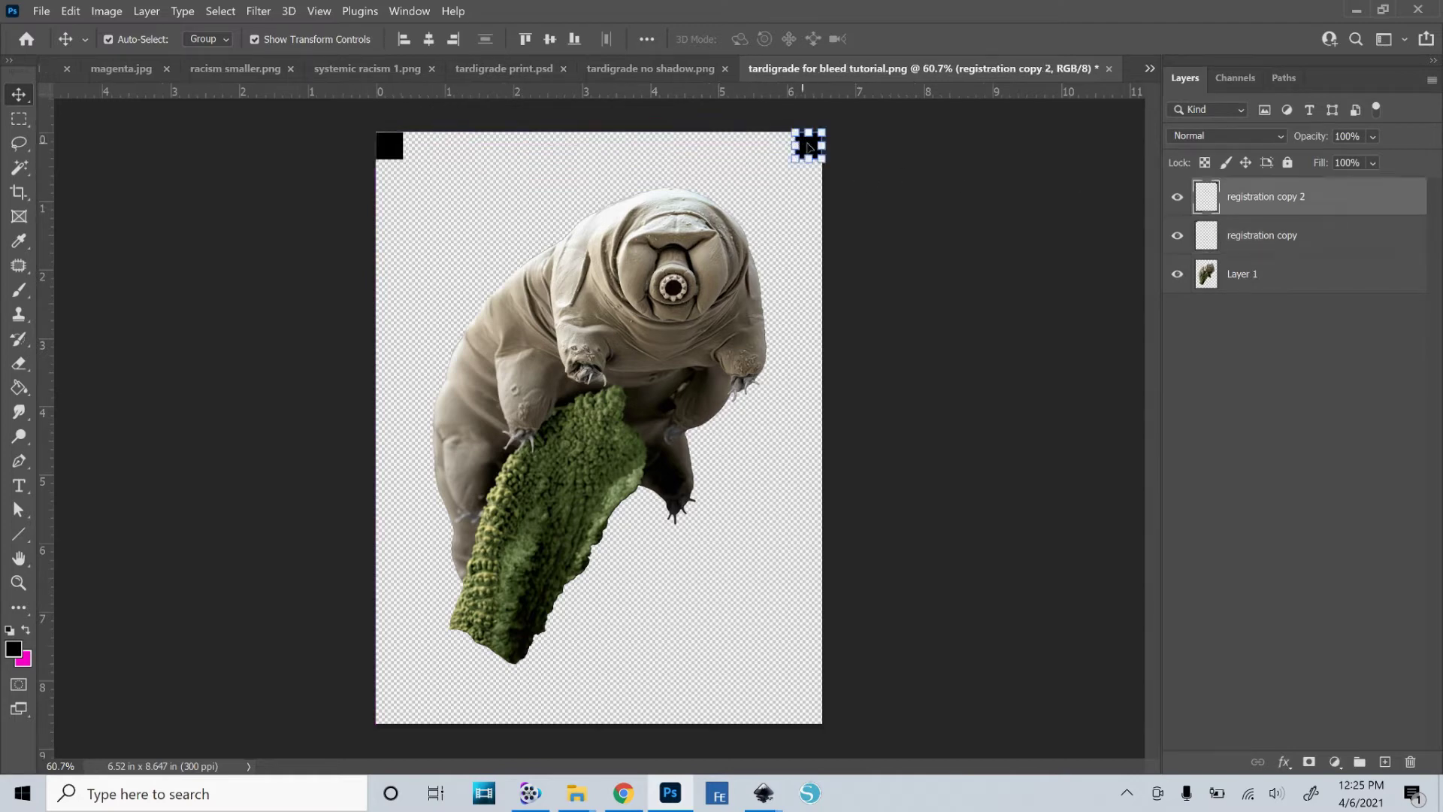
mouse_move(809, 147)
mouse_down()
mouse_move(799, 182)
mouse_move(808, 146)
mouse_up()
shift+click(1256, 261)
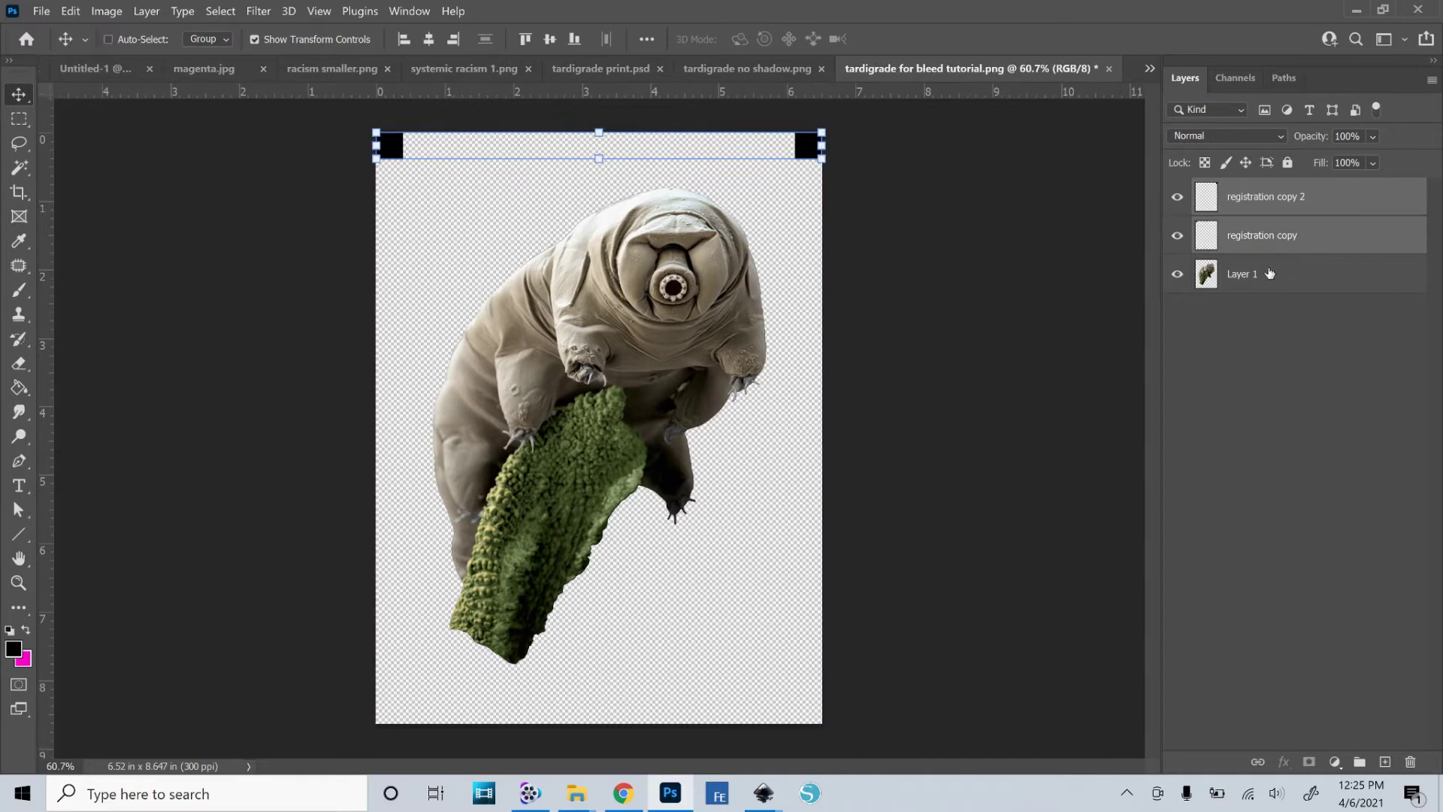
key(ctrl+e)
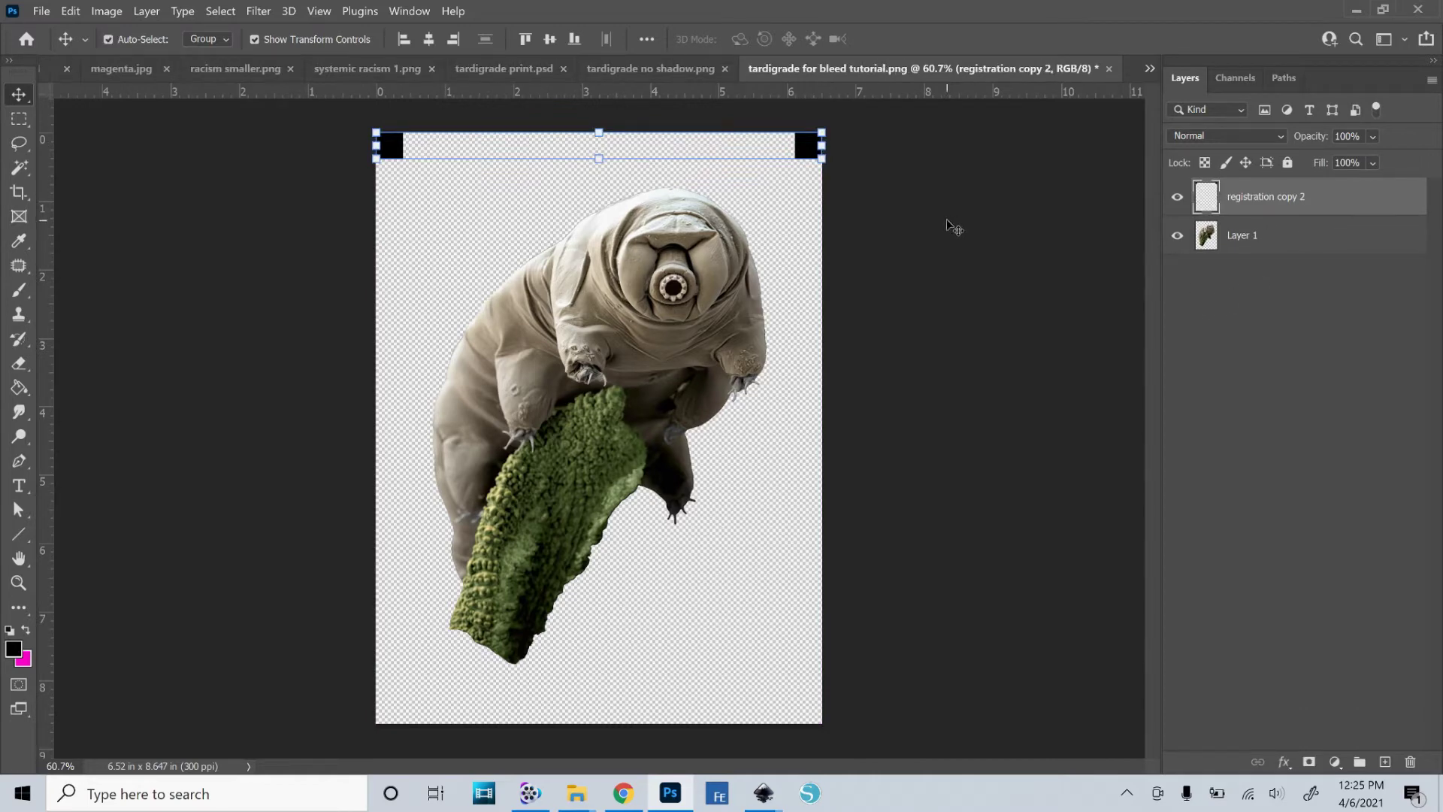
- Copy the top squares down to the bottom corners and merge all four onto one layer
key(ctrl)
drag(802, 150, 802, 713)
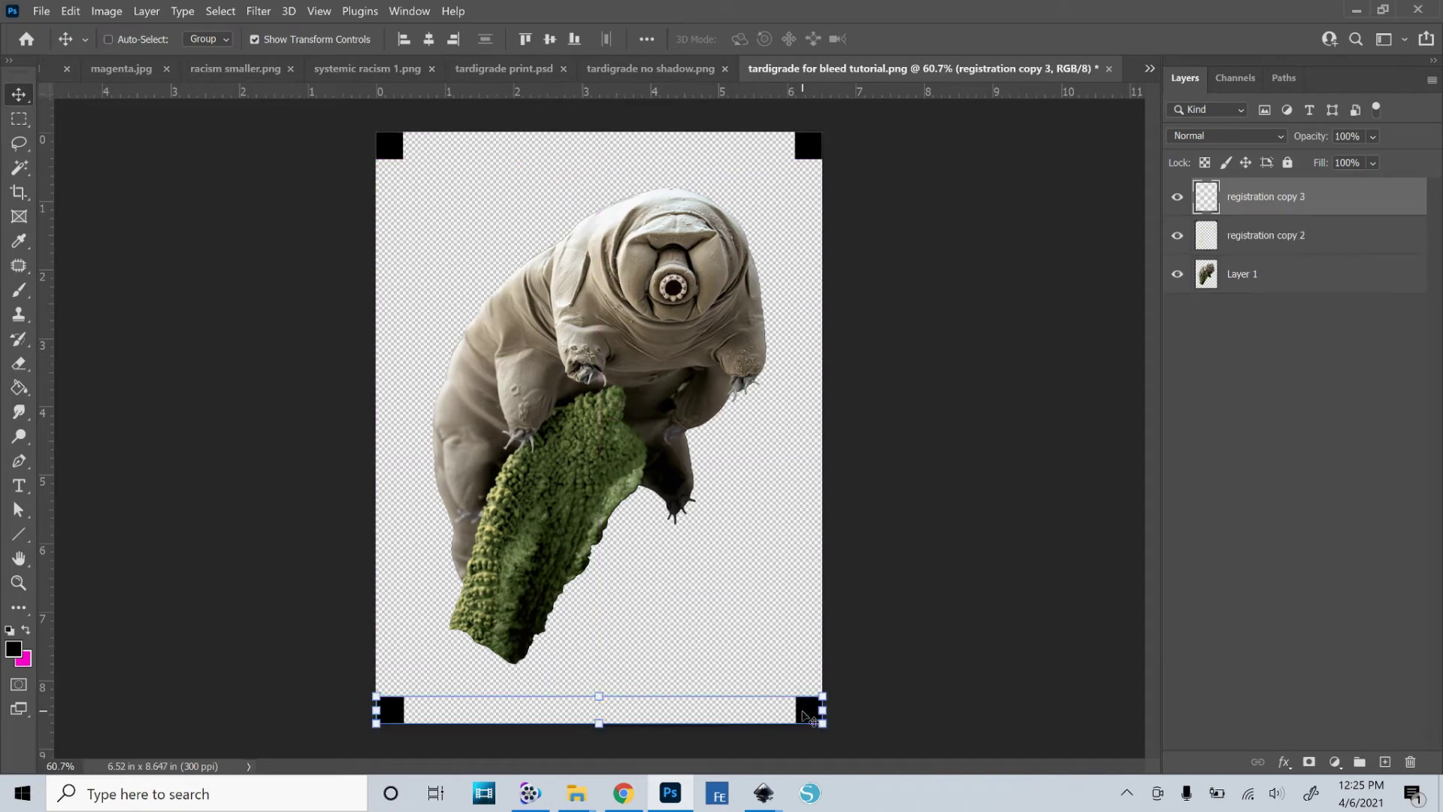
shift+click(1265, 239)
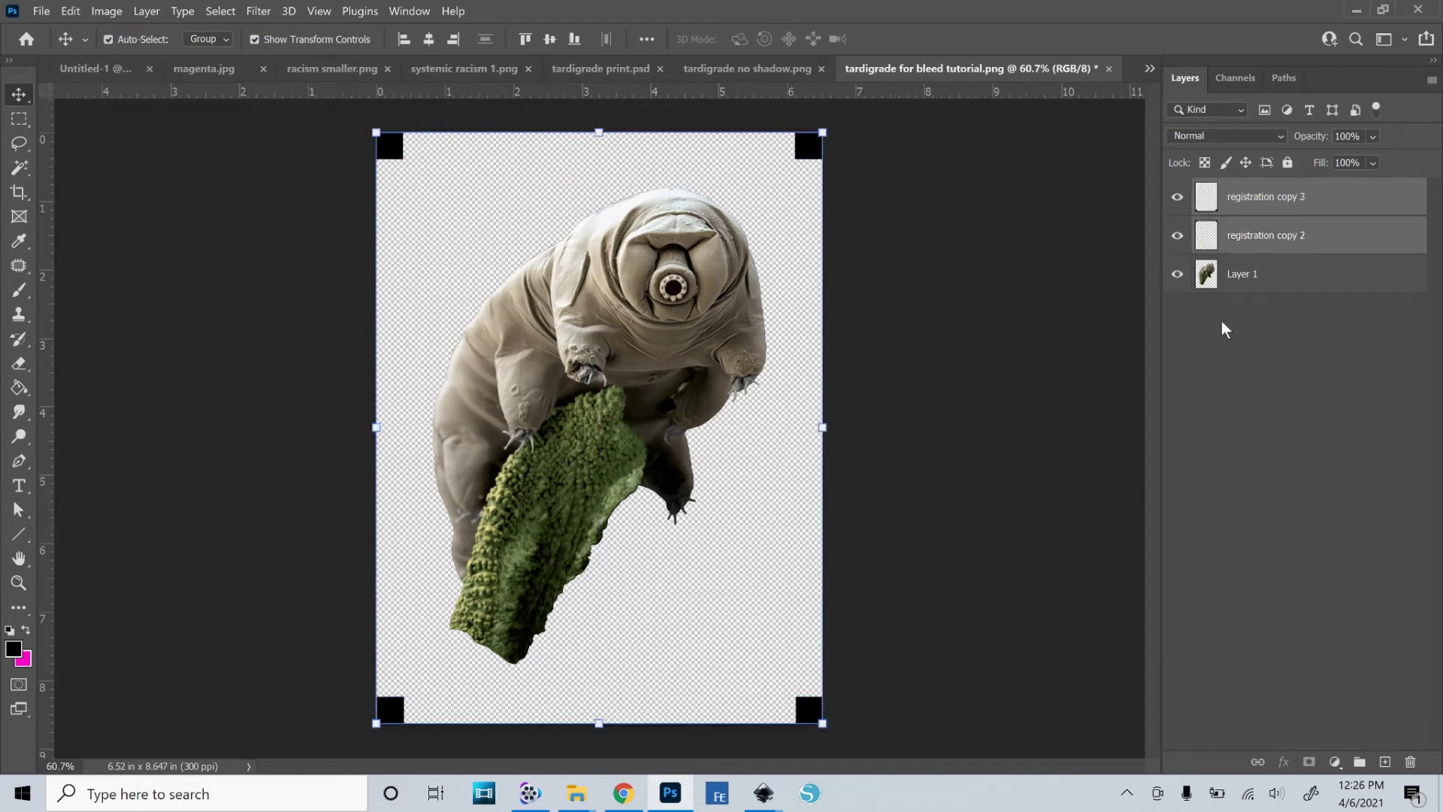
key(ctrl+e)
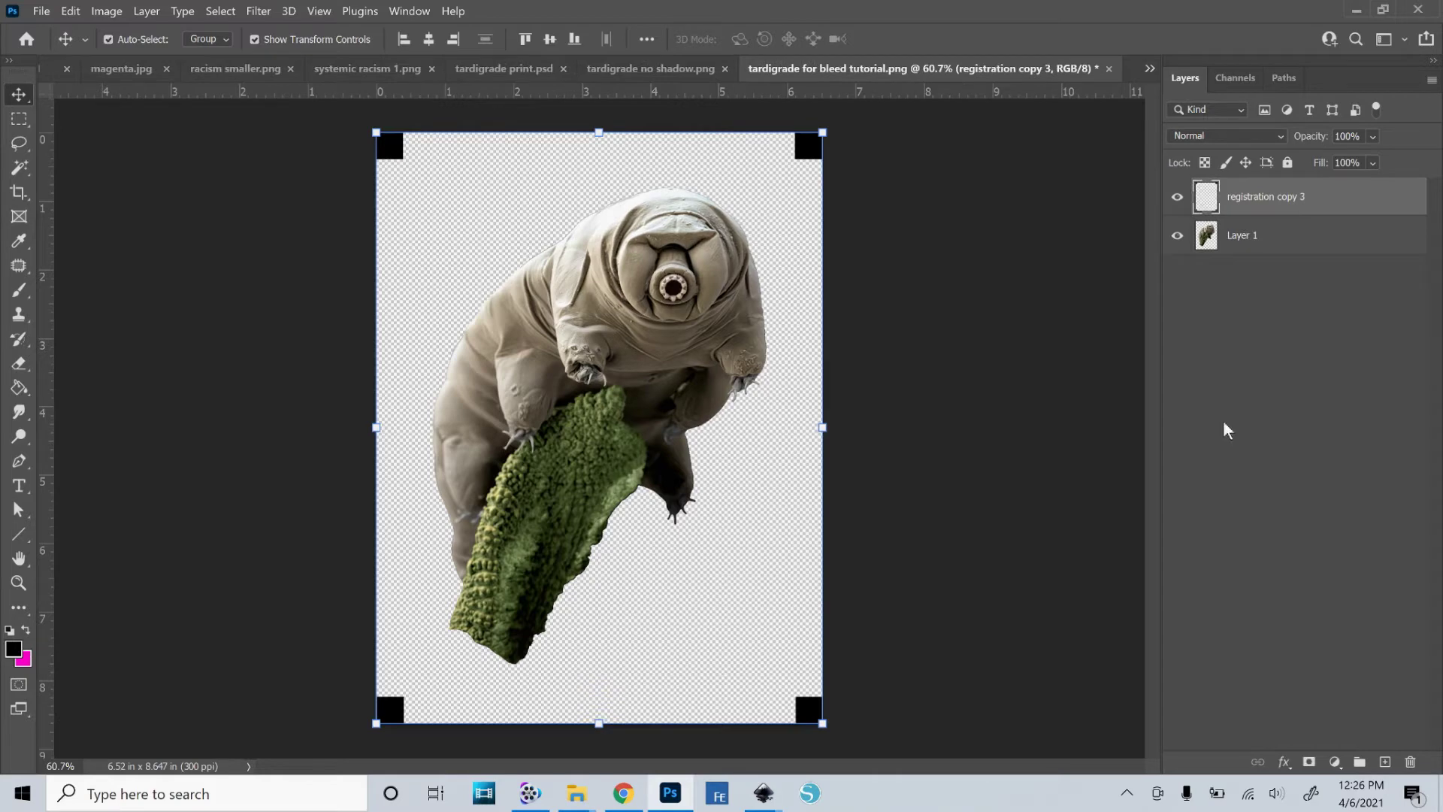
mouse_move(388, 147)
mouse_down()
mouse_move(443, 88)
mouse_move(374, 306)
mouse_move(199, 90)
mouse_move(388, 147)
mouse_up()
click(1262, 235)
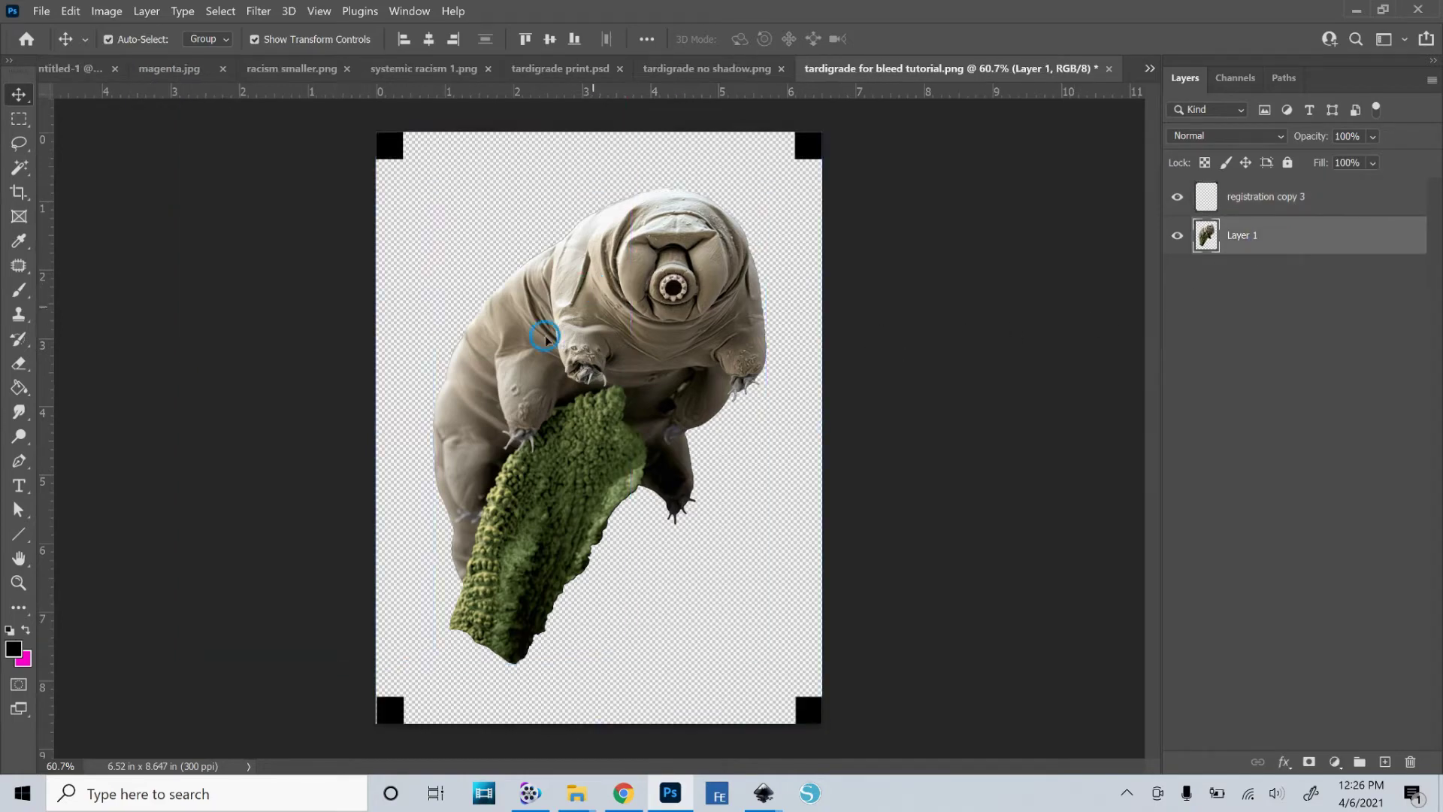
drag(449, 253, 610, 391)
click(1075, 385)
key(w)
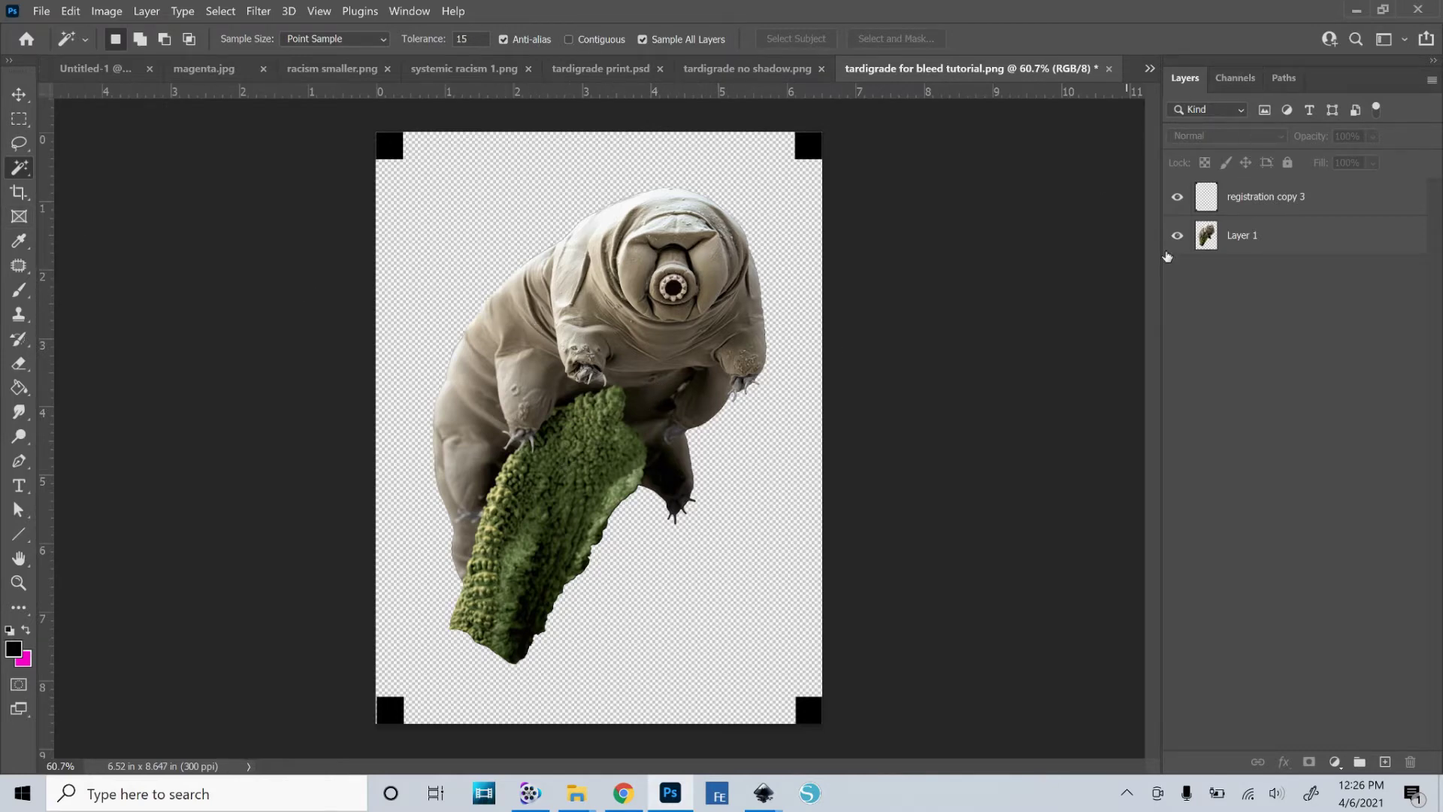
- Magic Wand-select the tardigrade's outline and save it as the selection 'tardigrade'
ctrl+click(1206, 236)
right_click(571, 348)
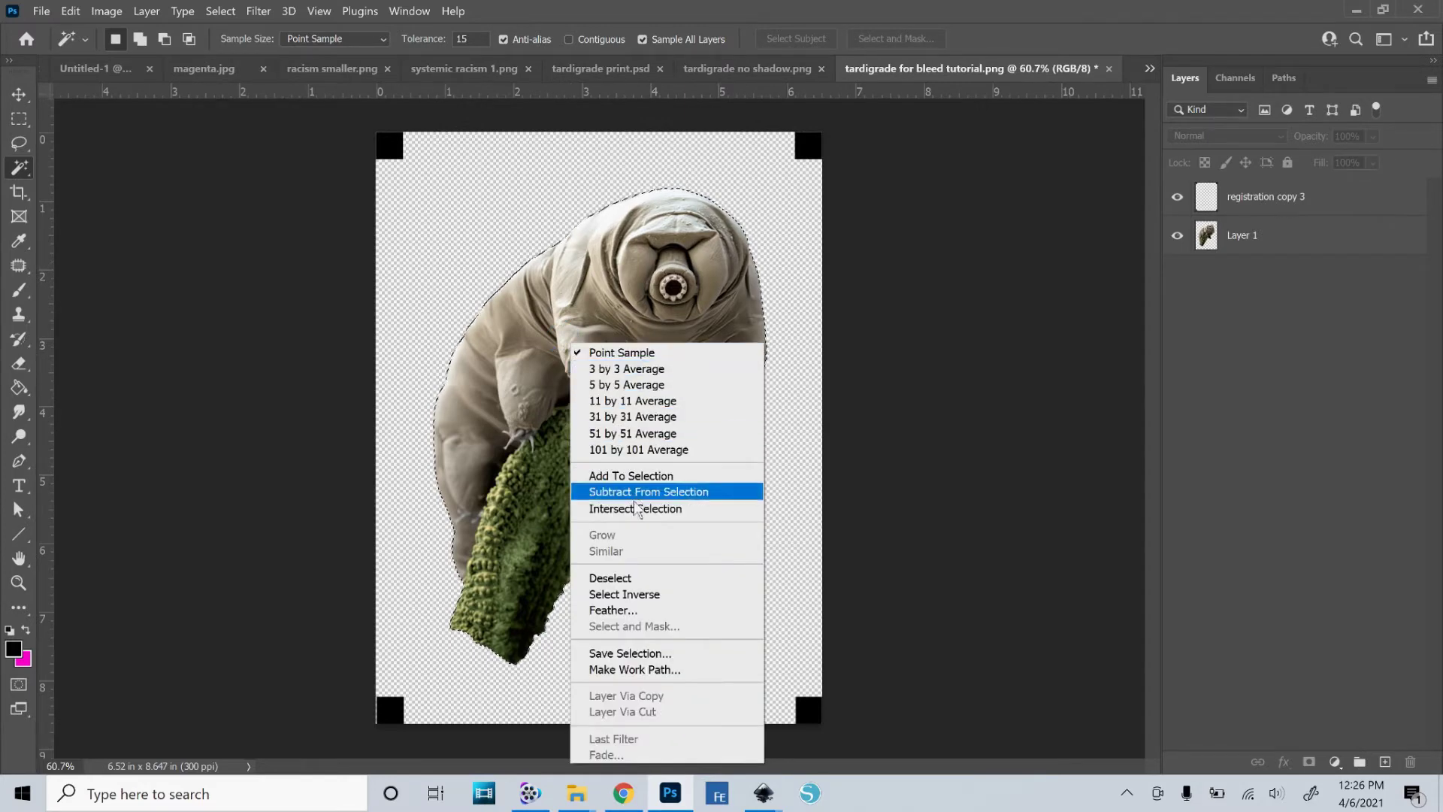
click(642, 653)
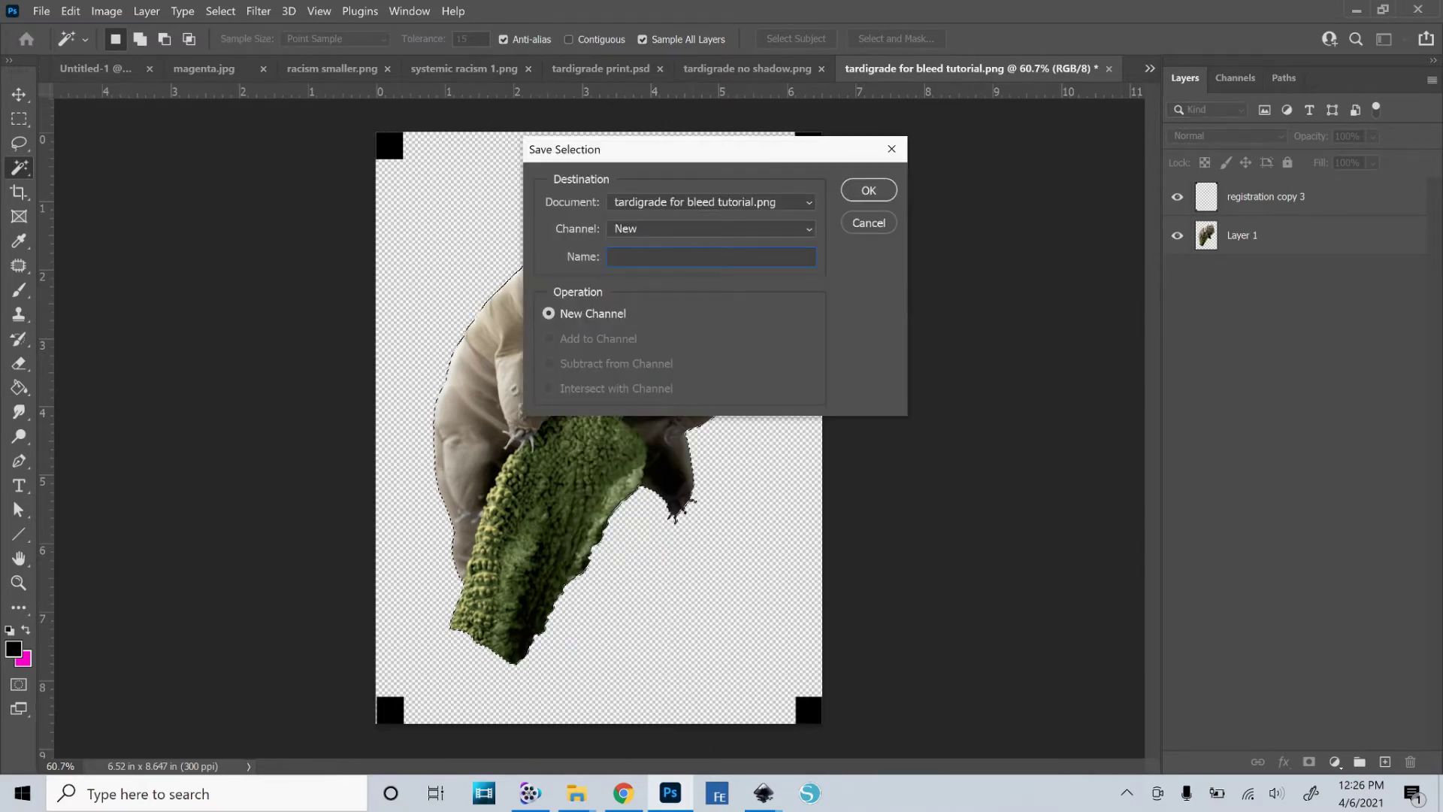
text(tardigrade)
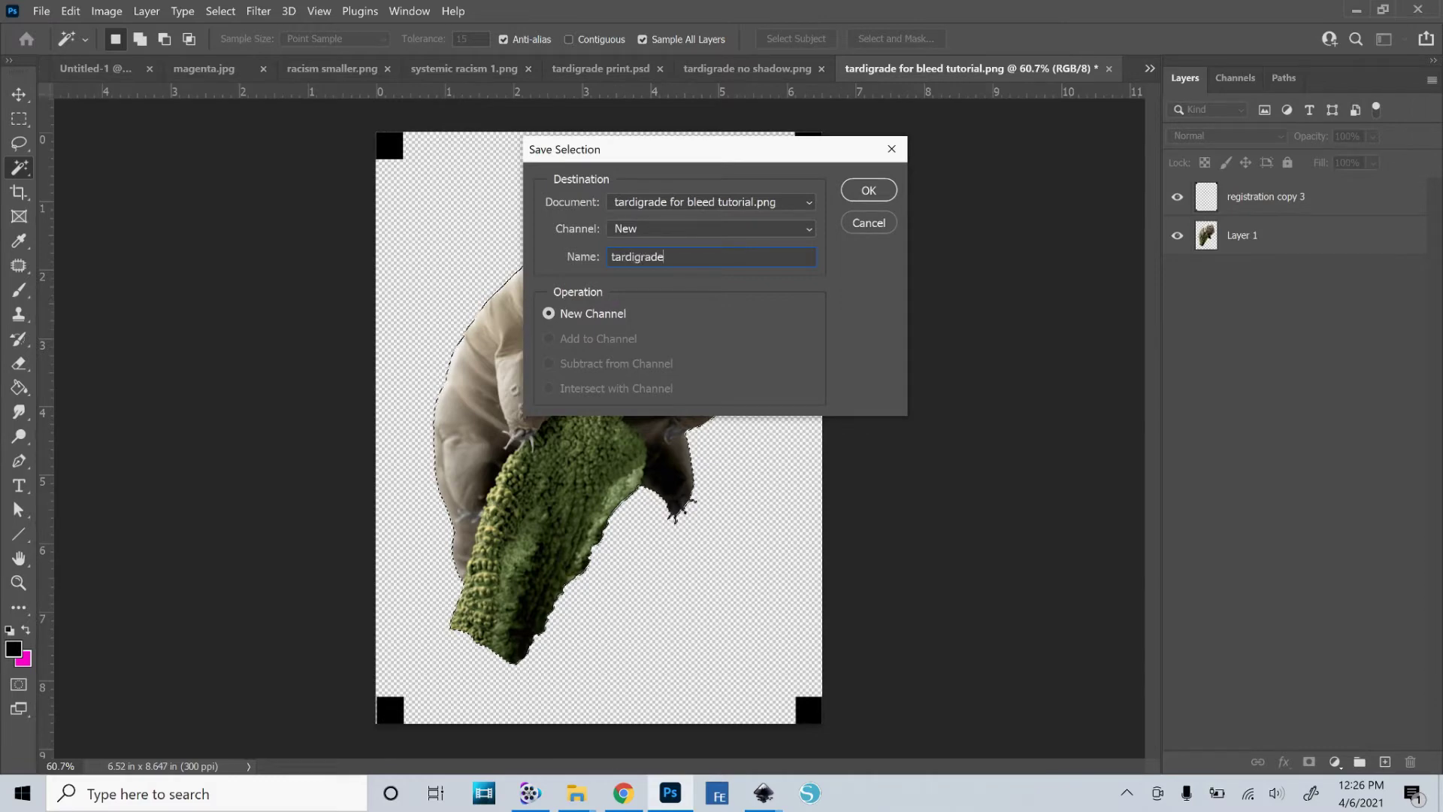
key(Return)
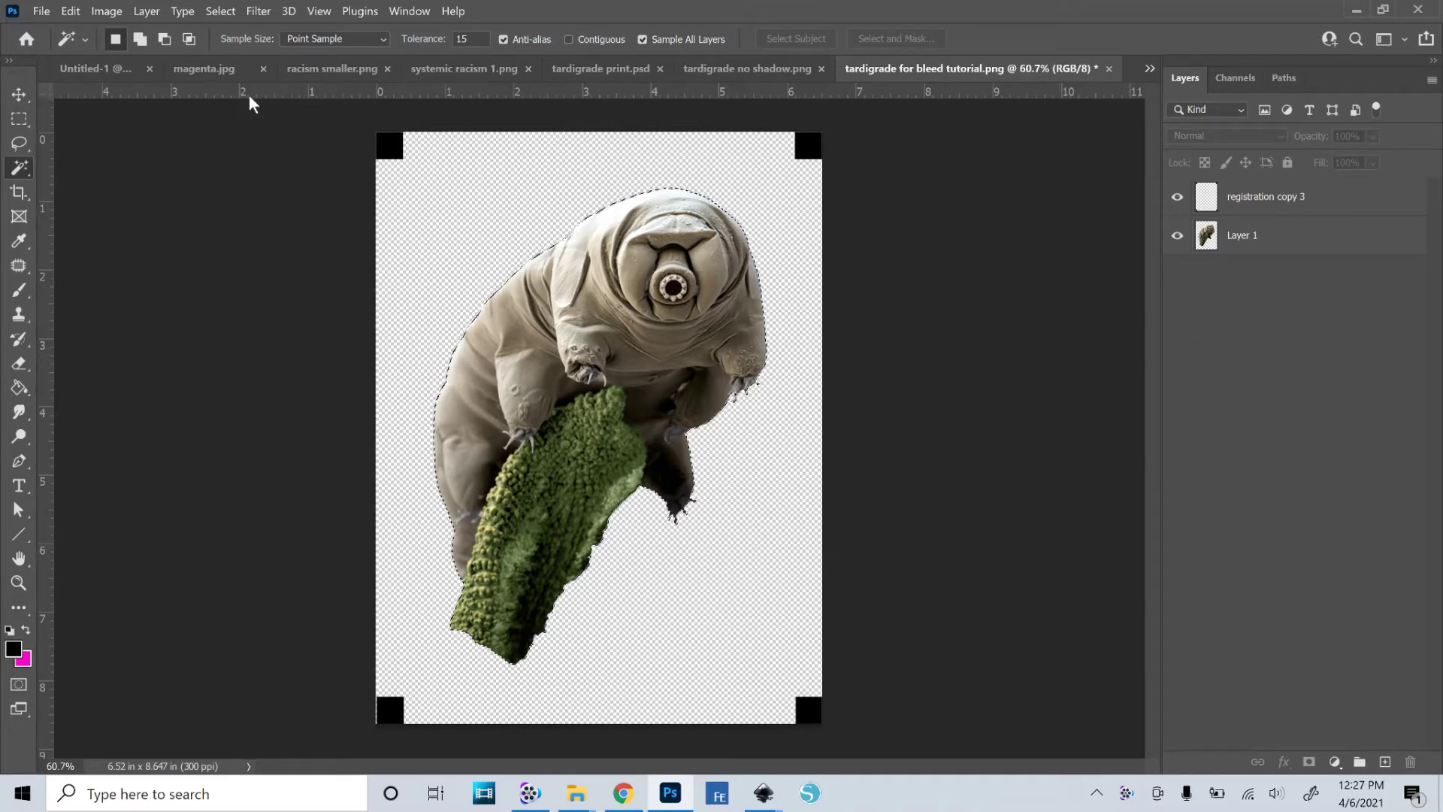
- Expand the tardigrade selection outward by 10 pixels
click(228, 11)
mouse_move(267, 271)
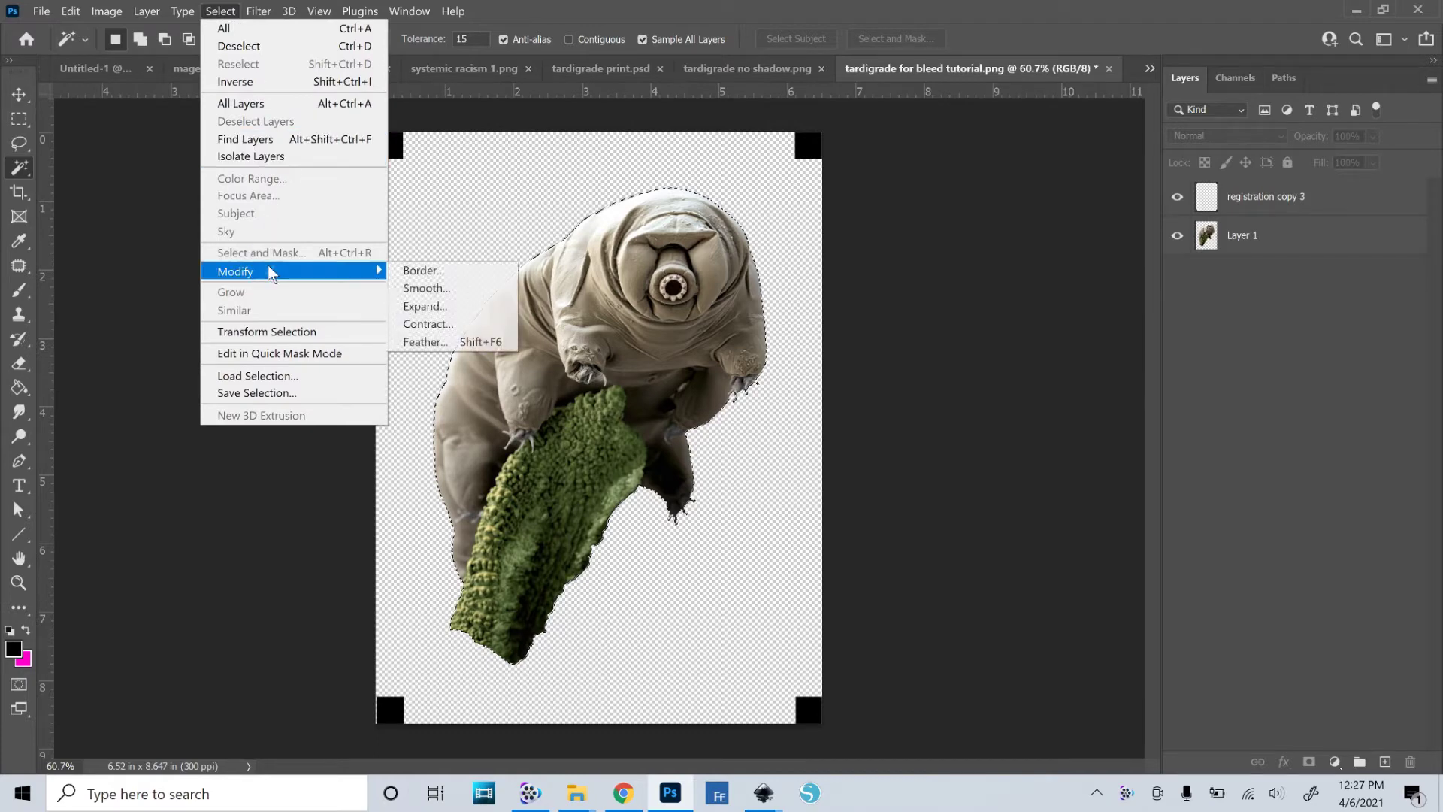
click(425, 309)
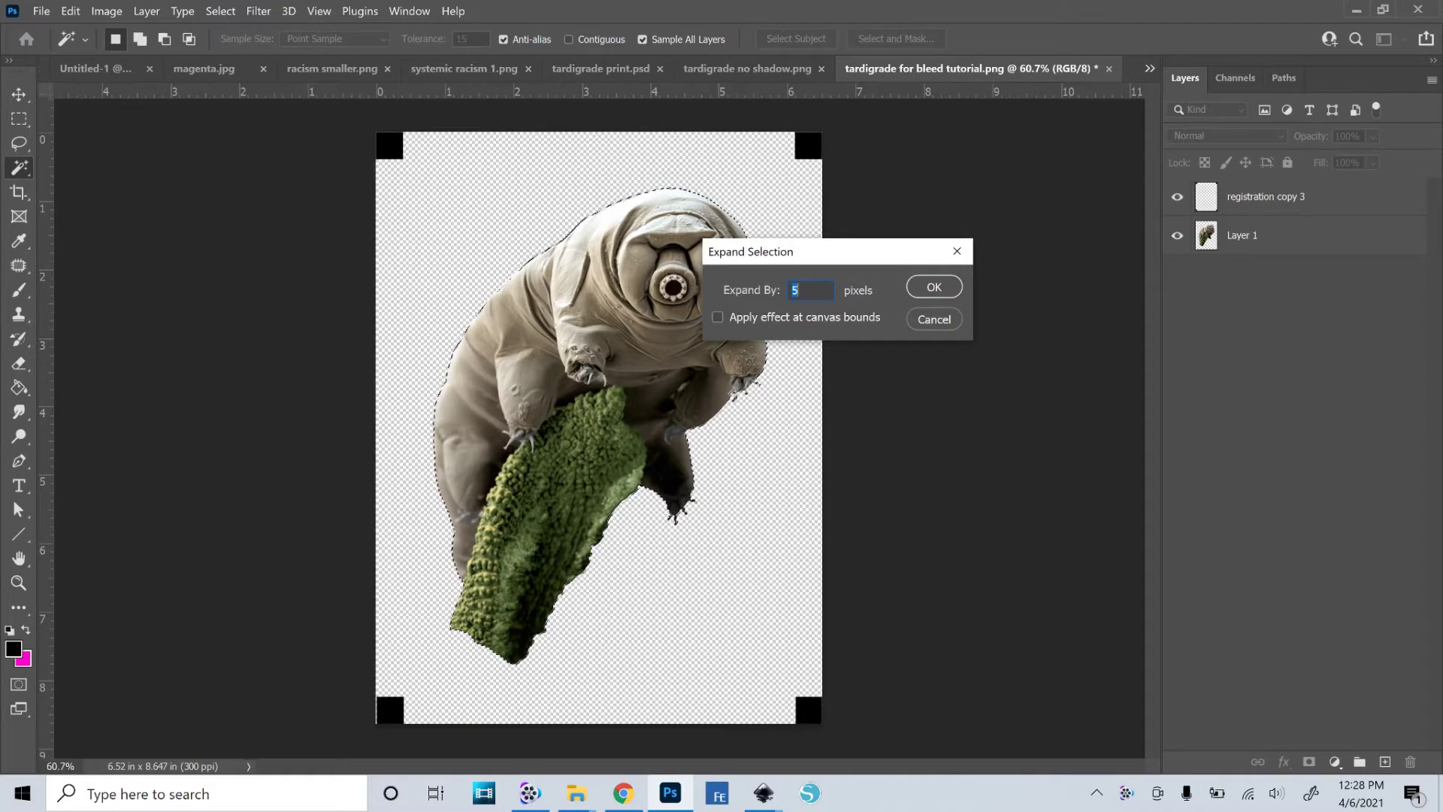
text(10)
key(Return)
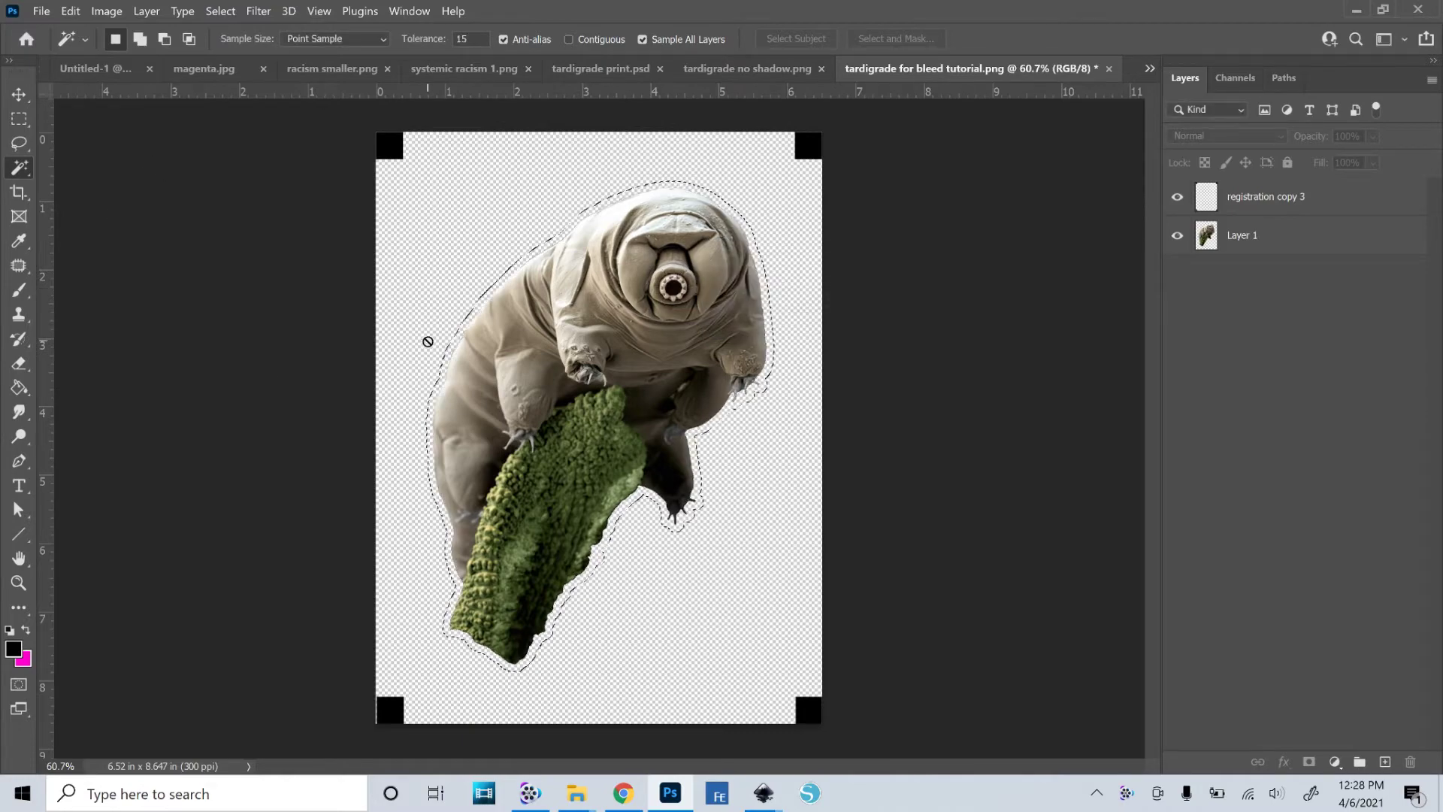
- Swap colours so magenta becomes the foreground colour
scroll(451, 349, up, 3)
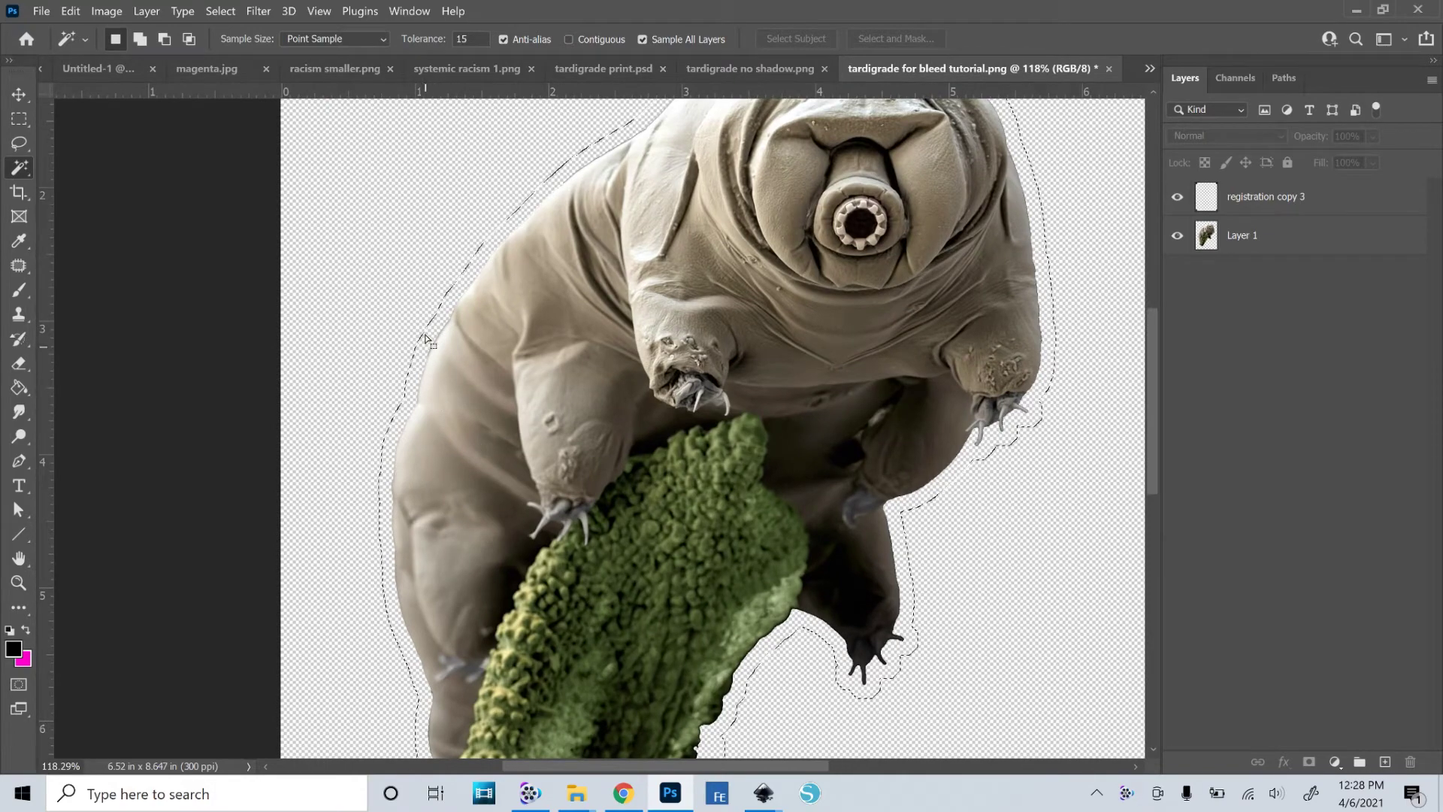
scroll(647, 421, down, 5)
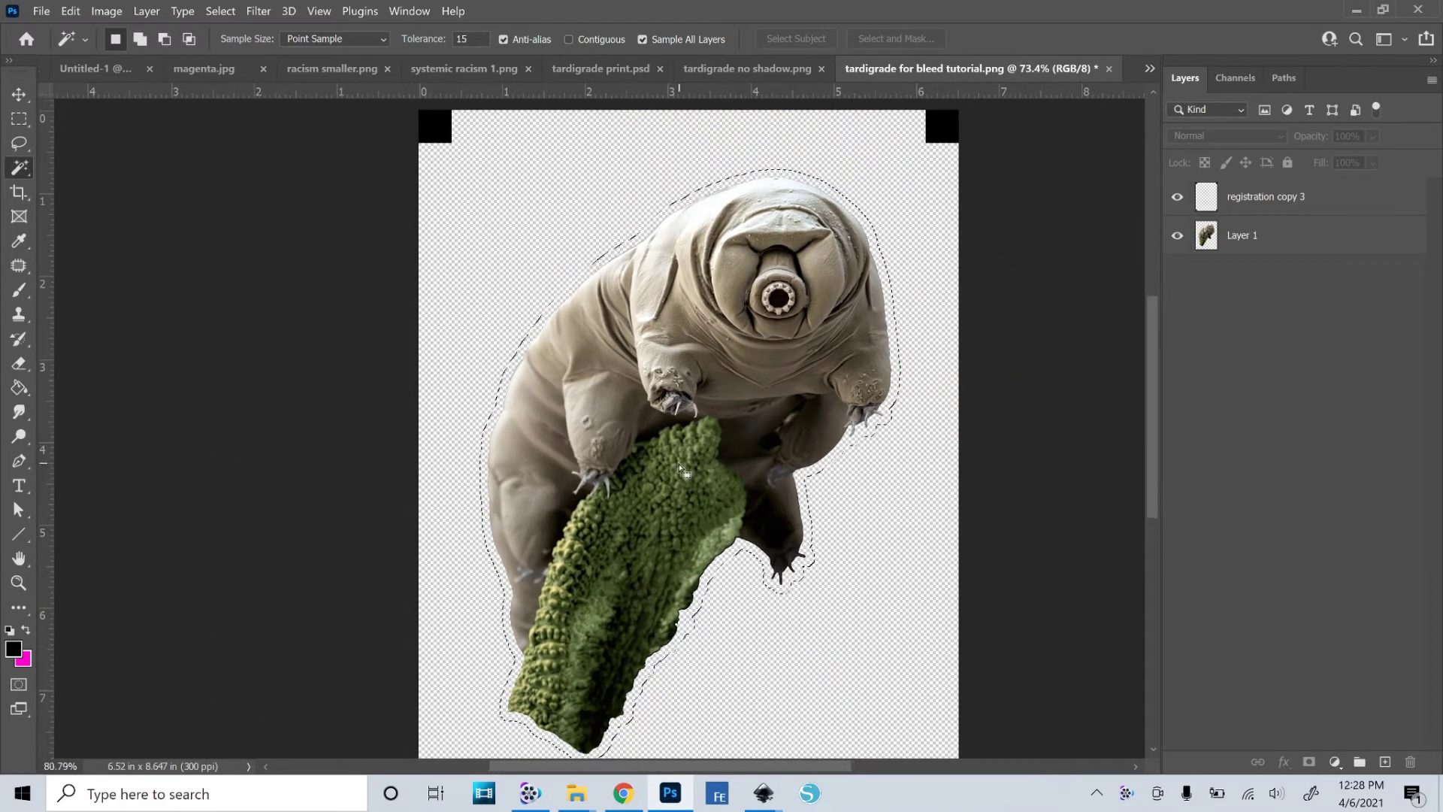
scroll(718, 394, up, 1)
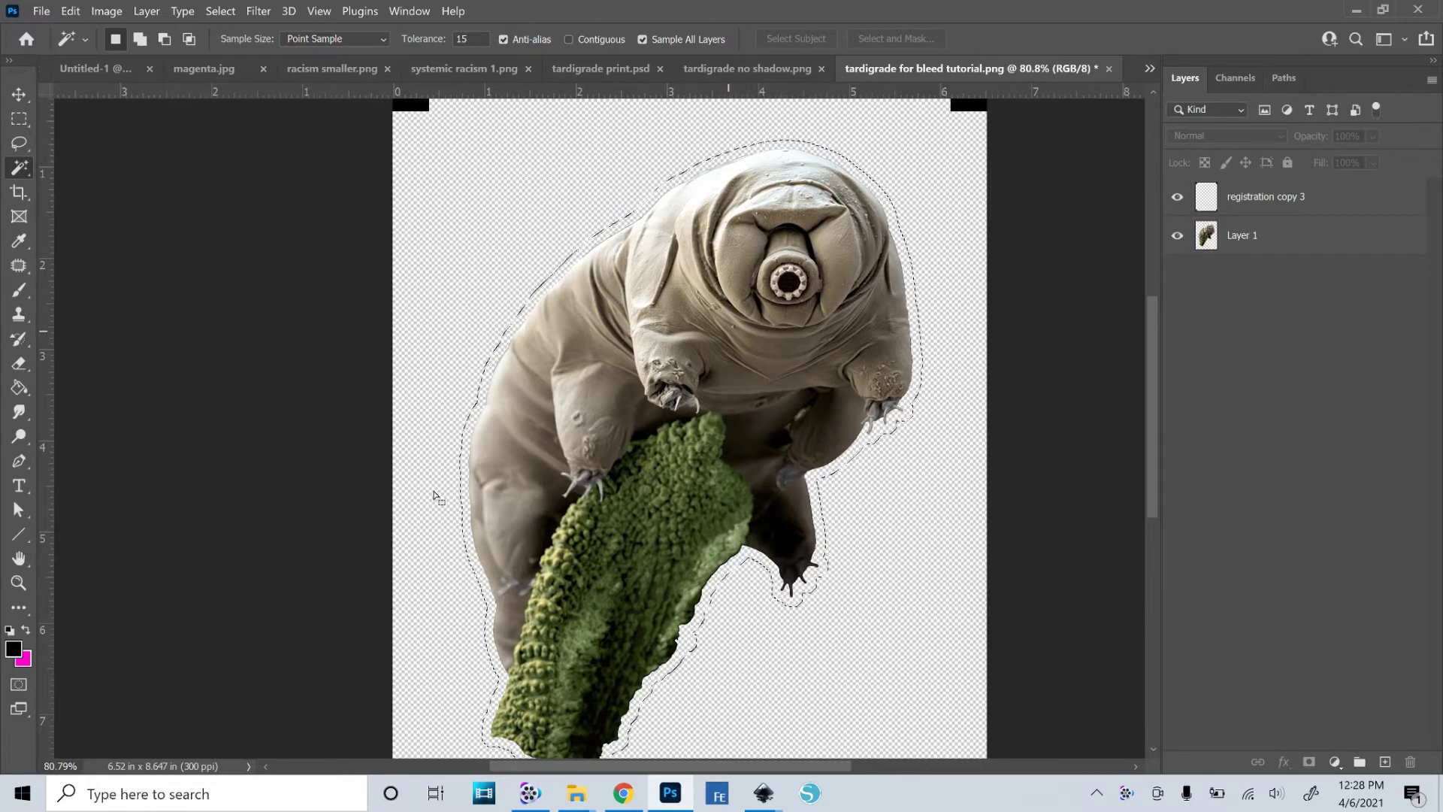
click(26, 635)
scroll(690, 466, down, 2)
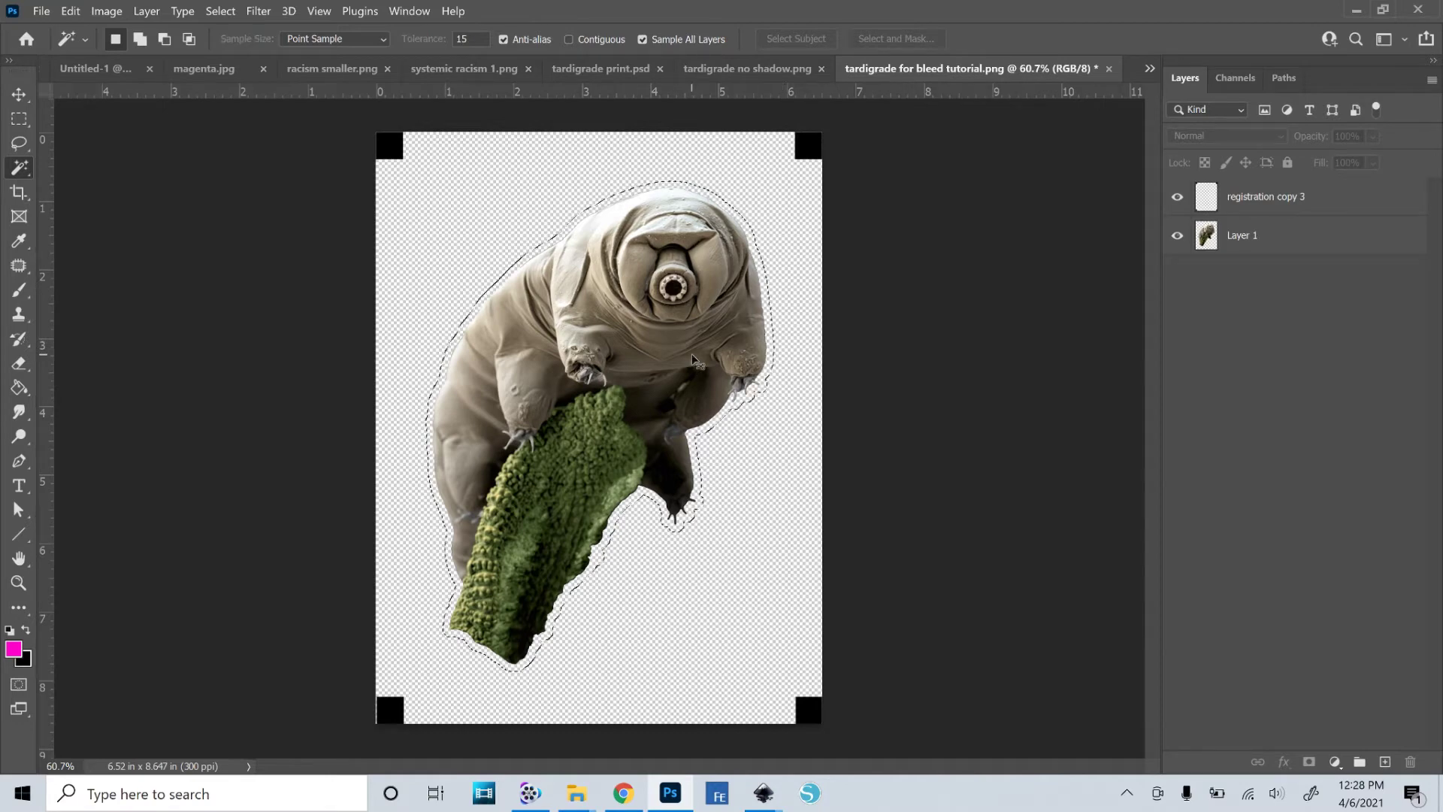
key(ctrl+shift+n)
text(shadow)
key(Return)
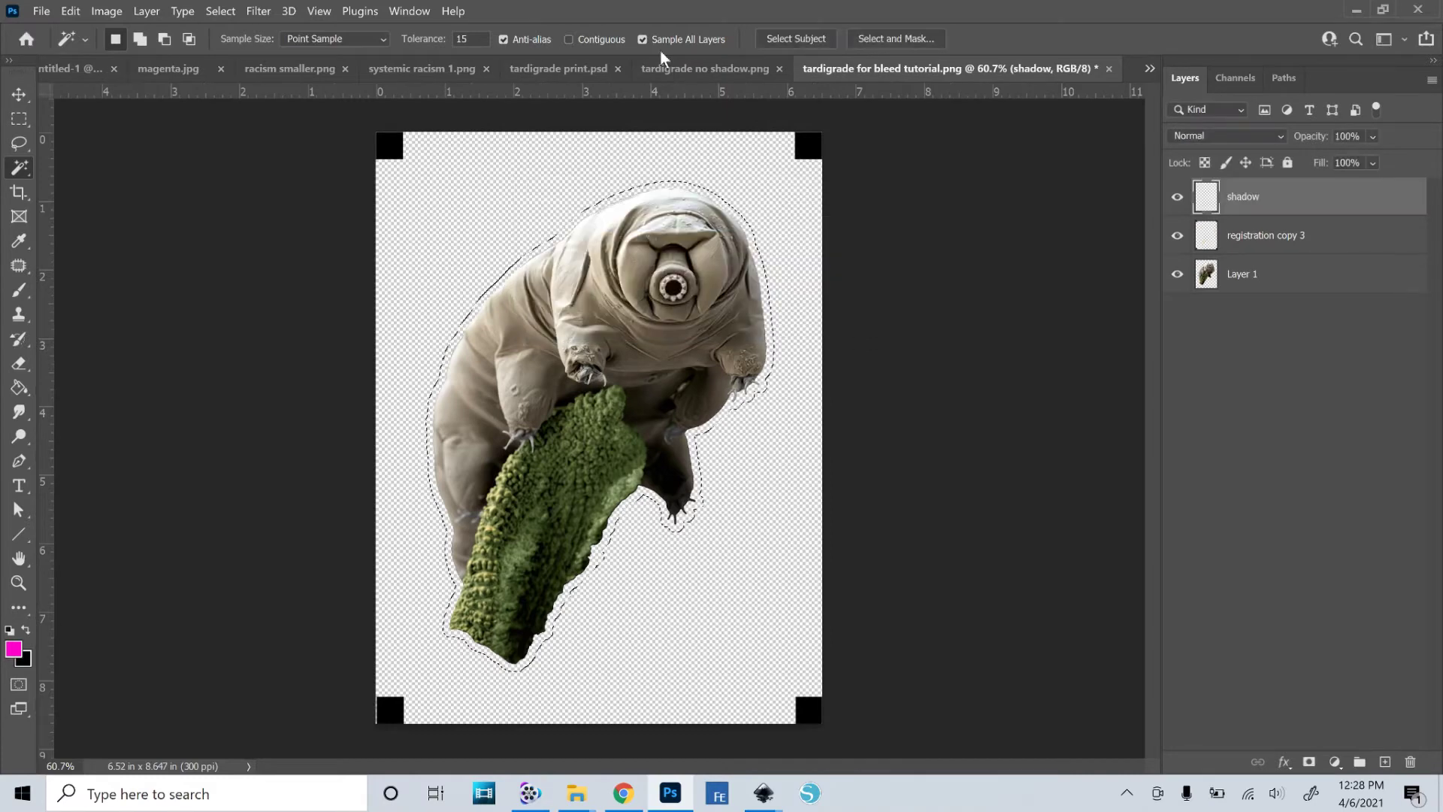
click(13, 649)
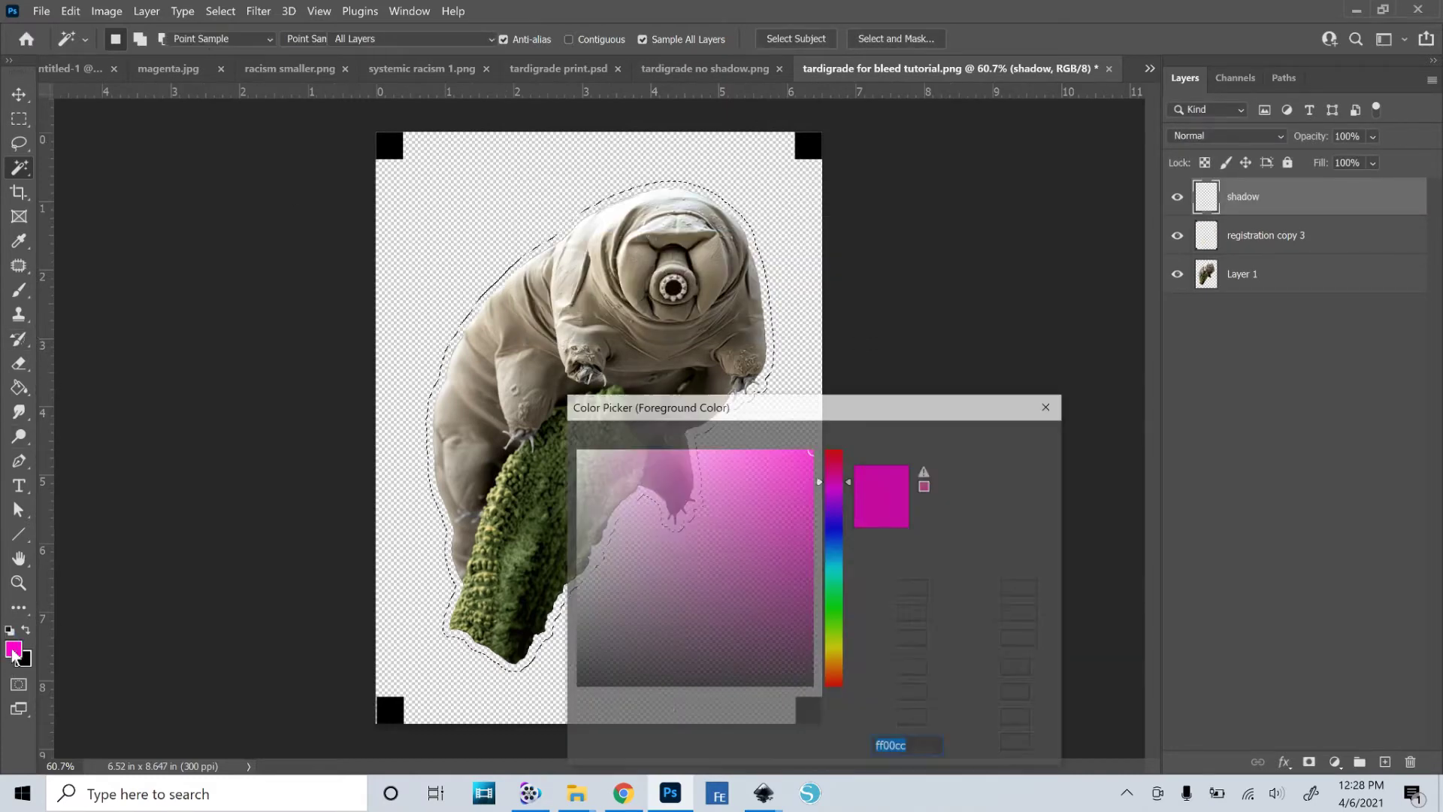
click(989, 449)
key(w)
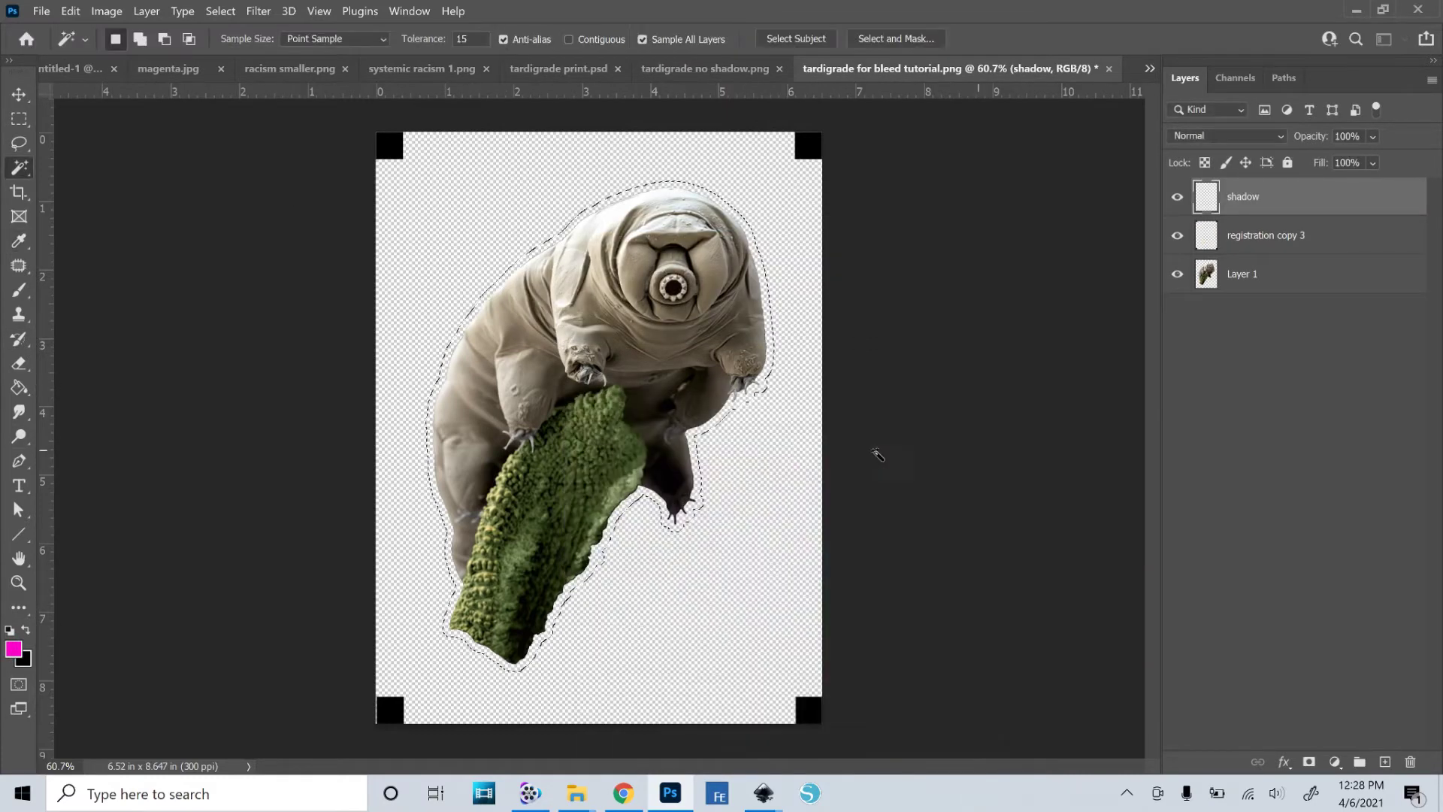
click(18, 388)
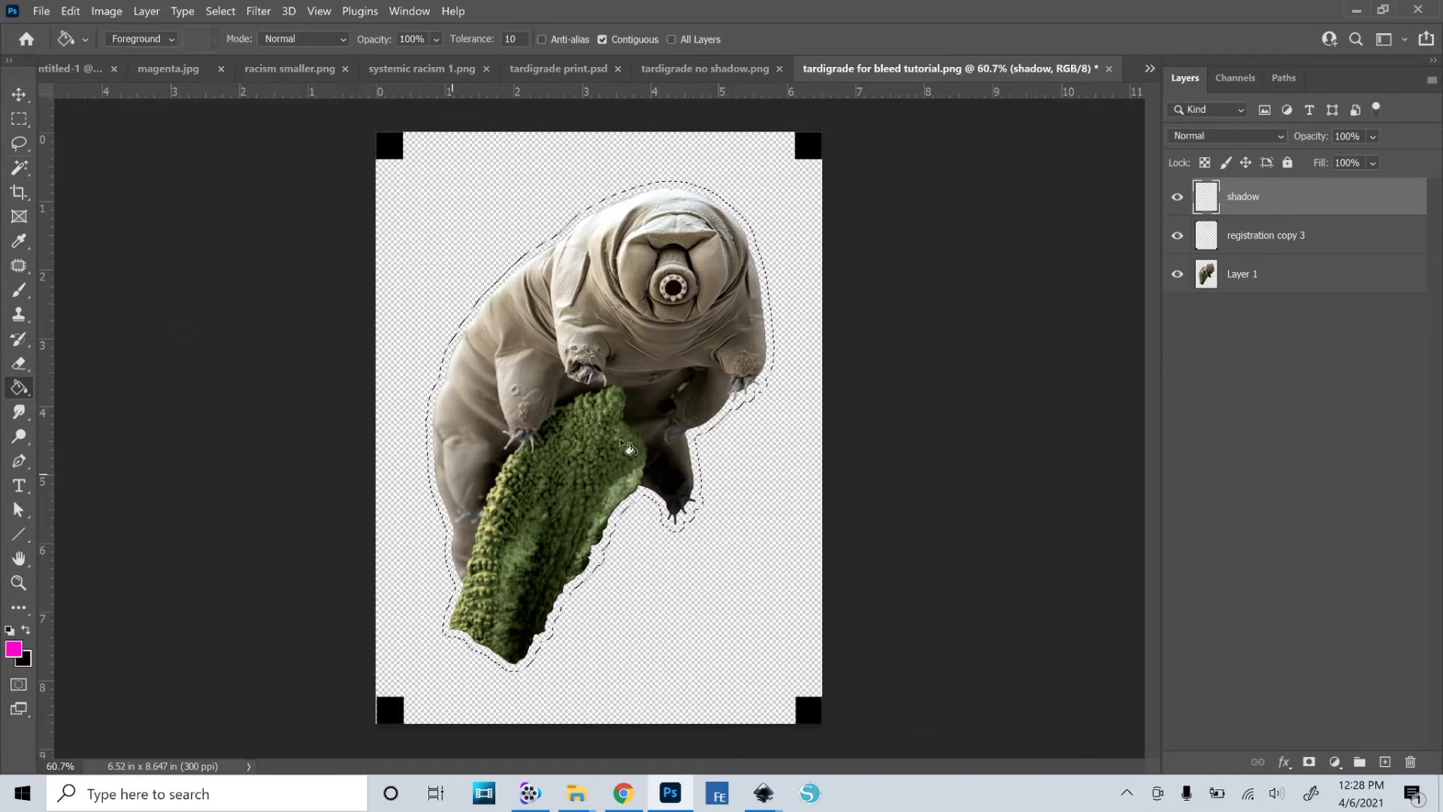
click(621, 309)
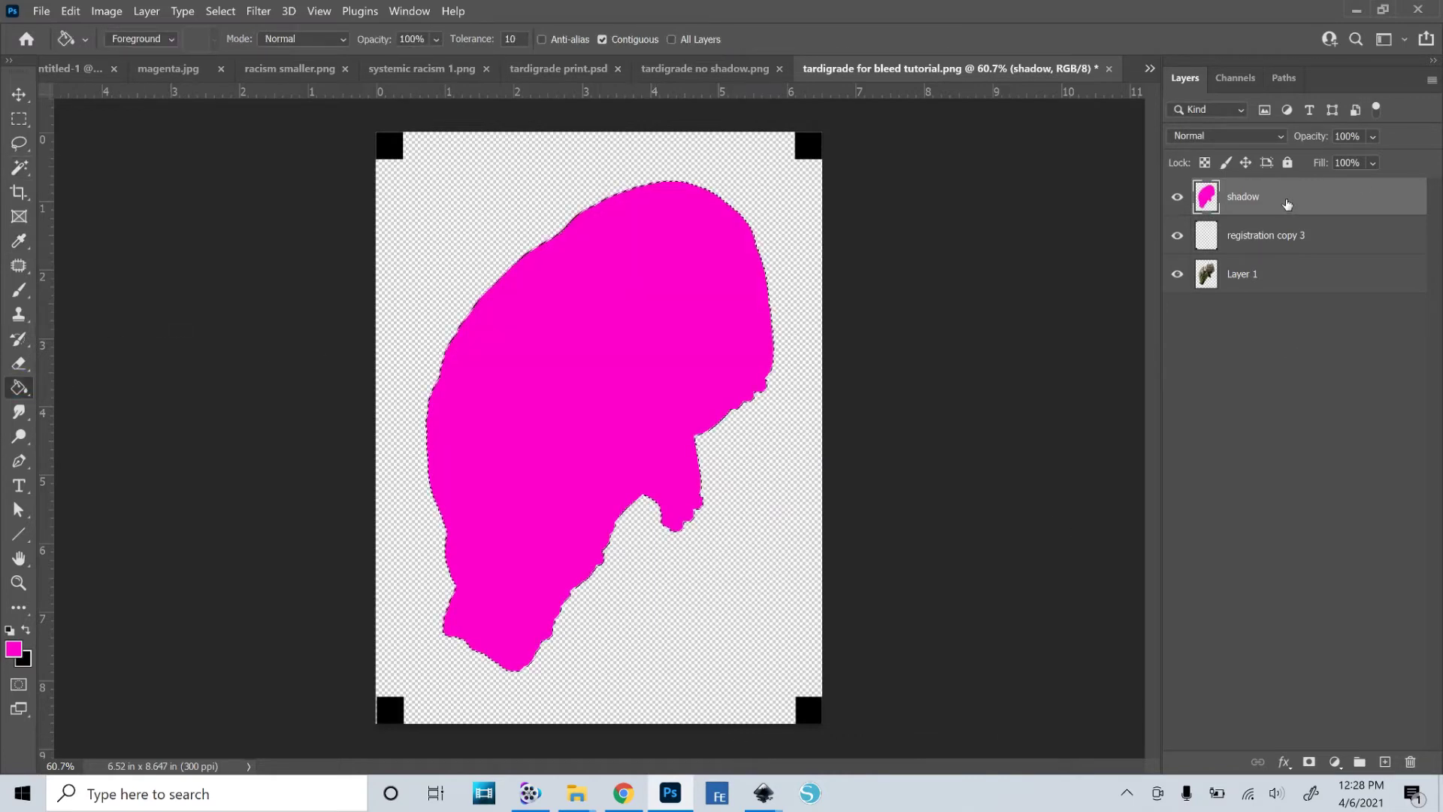
drag(1286, 203, 1295, 292)
click(19, 119)
key(ctrl+d)
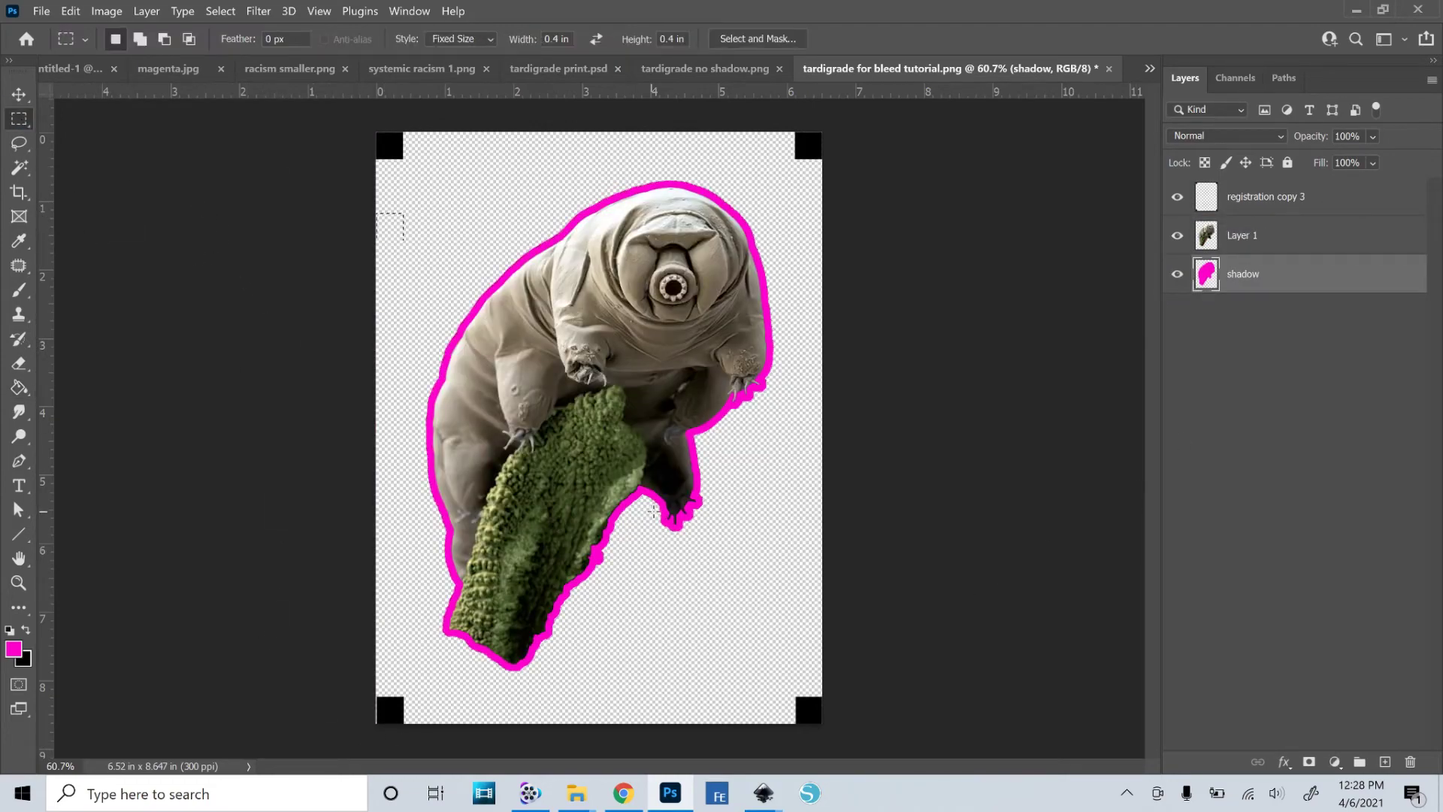
scroll(650, 512, up, 3)
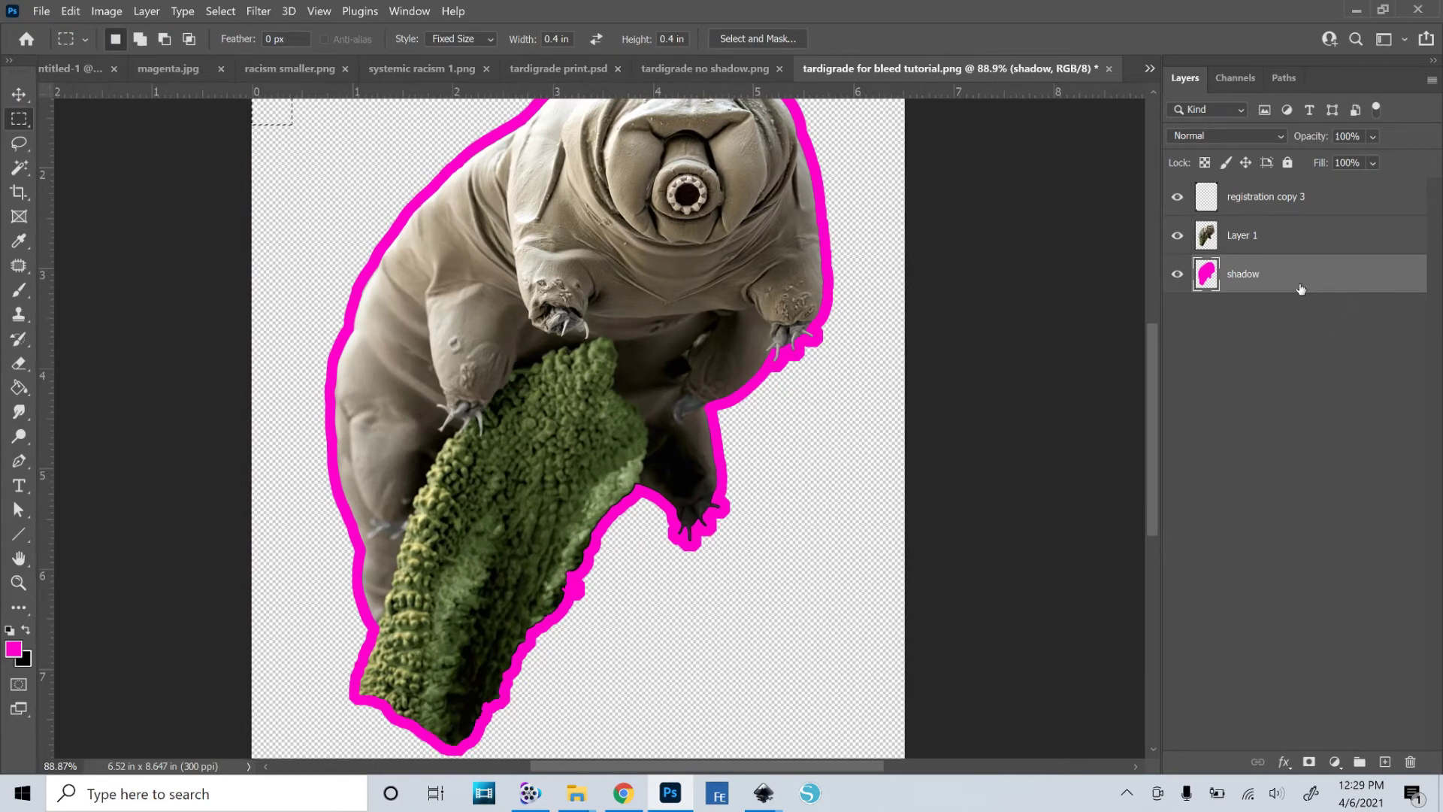
click(1176, 236)
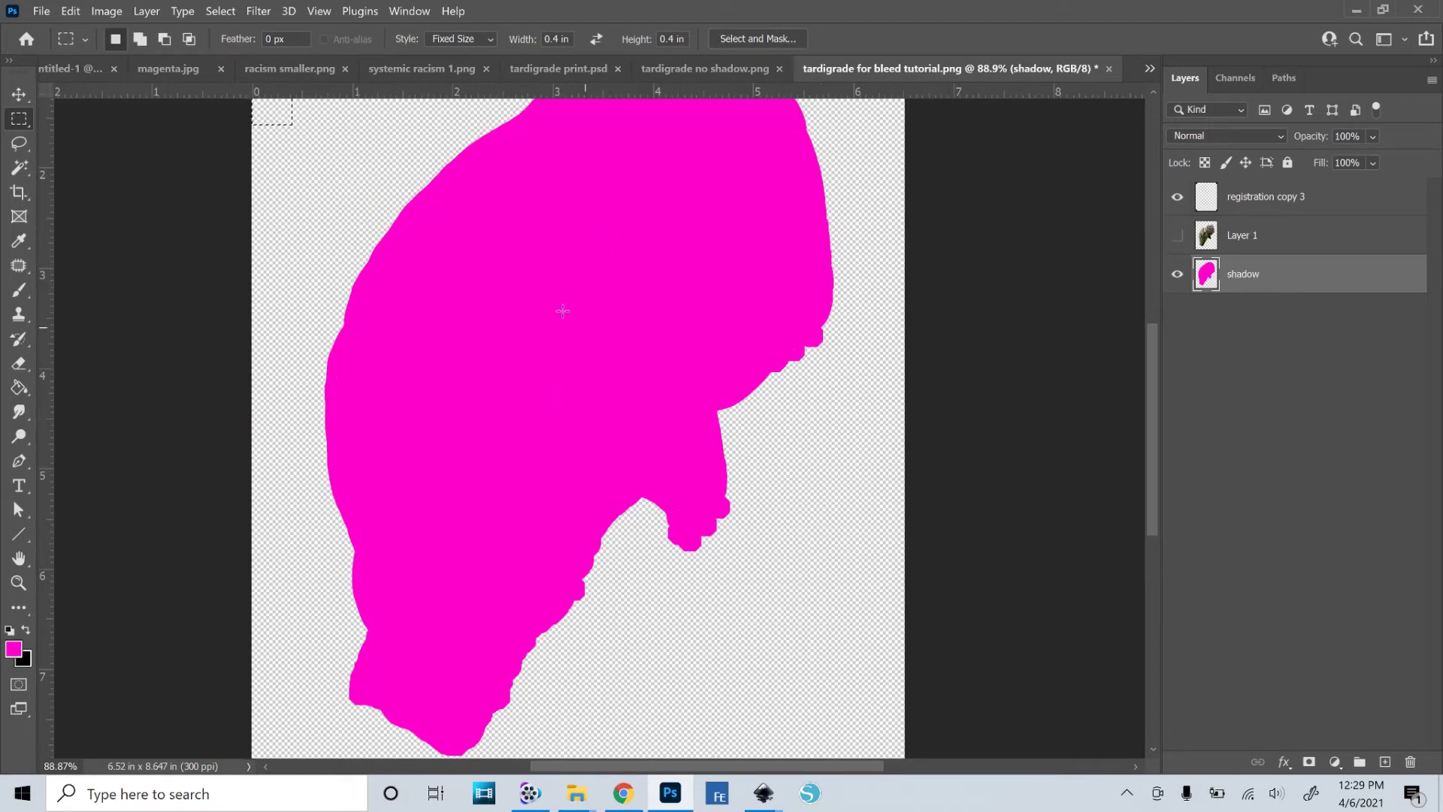
click(1177, 235)
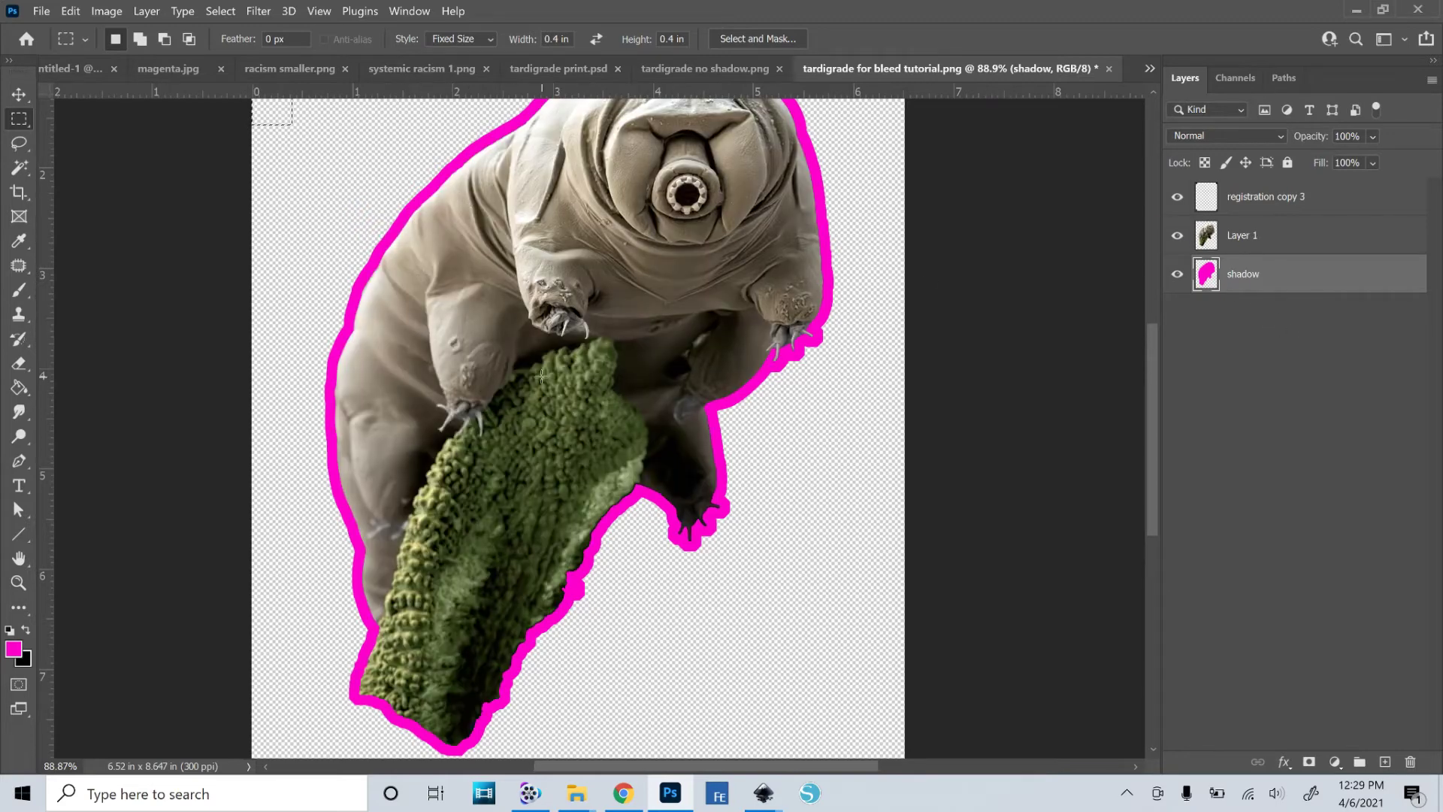
key(ctrl+minus)
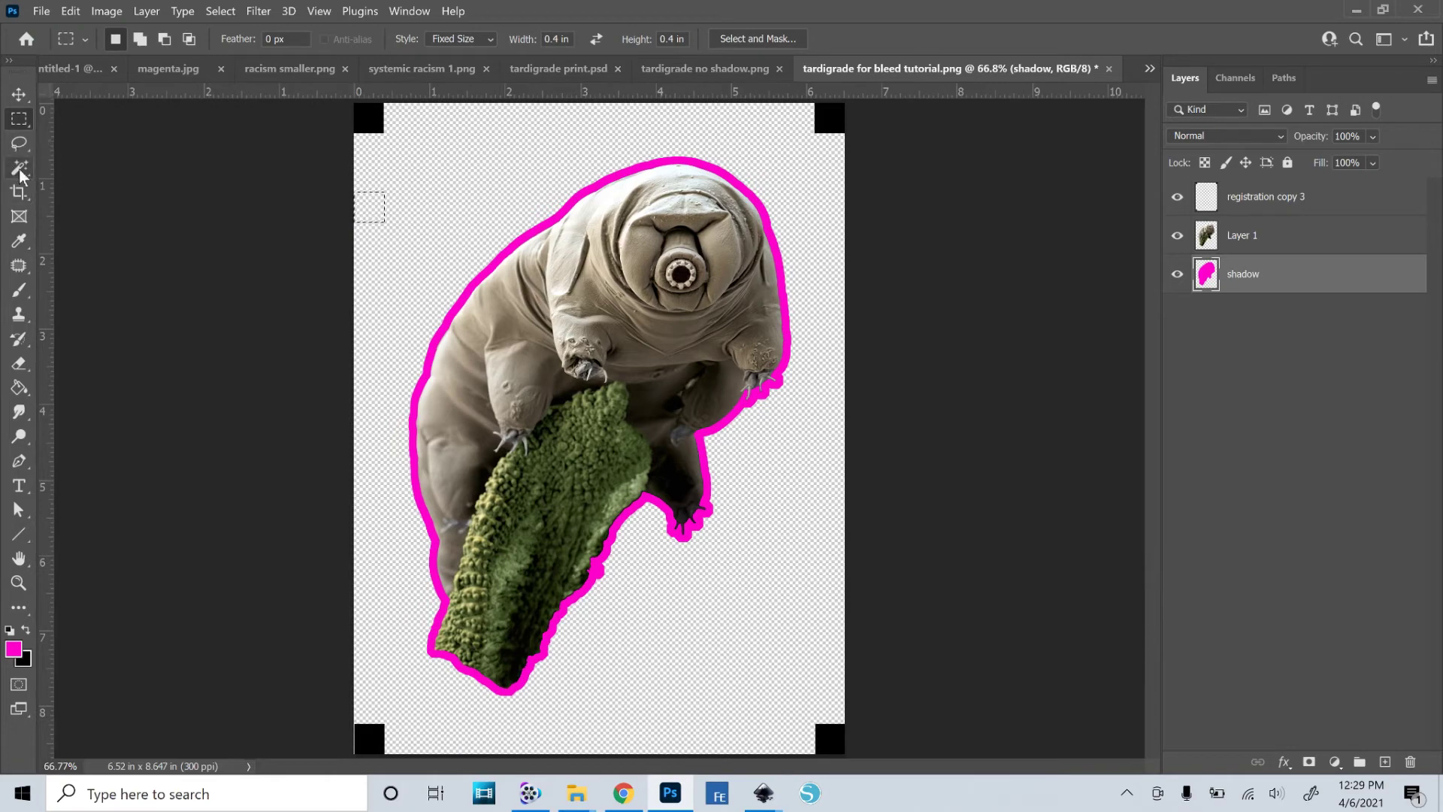
- With Sample All Layers on, Magic Wand-select the transparent area outside the magenta outline
click(20, 167)
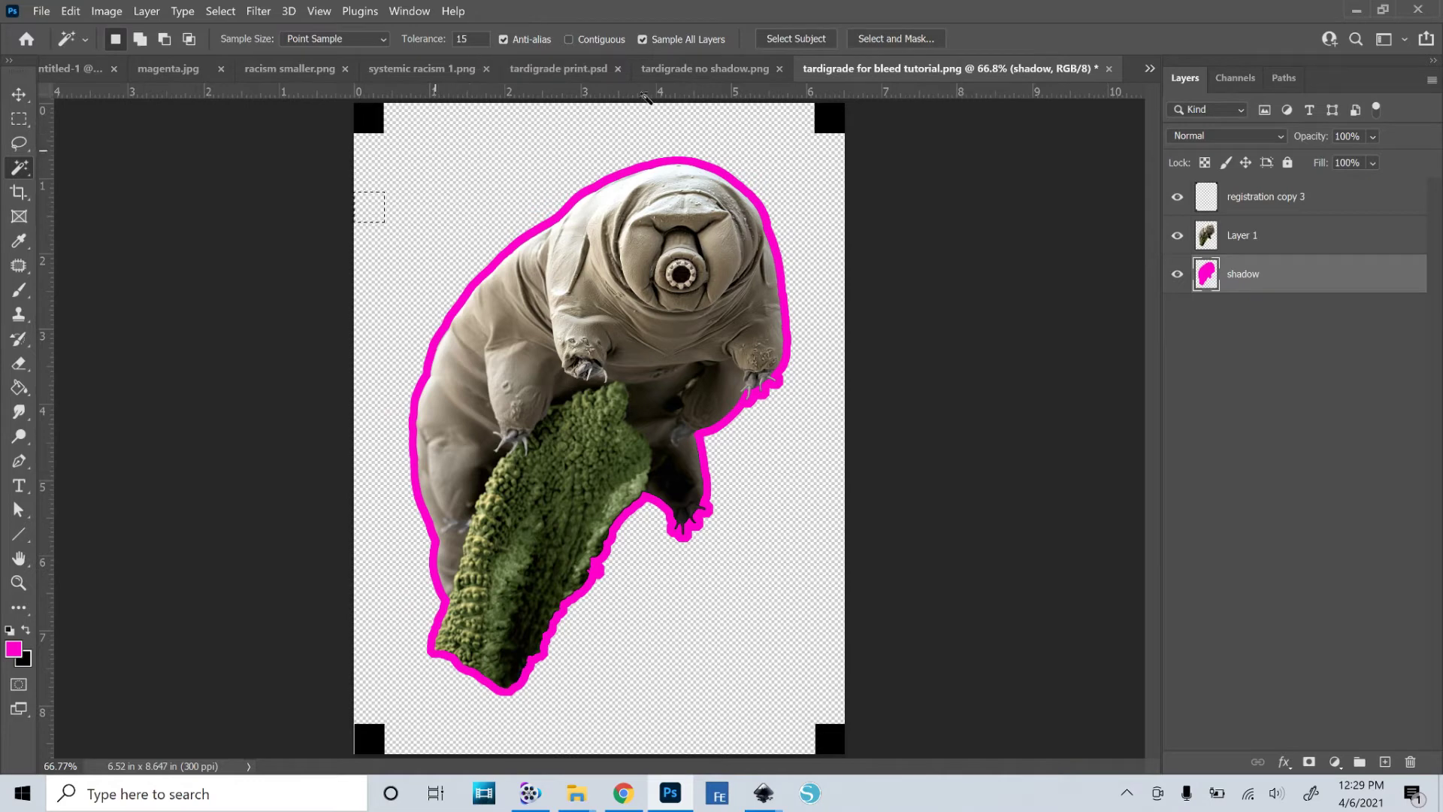
click(647, 39)
click(643, 39)
click(640, 39)
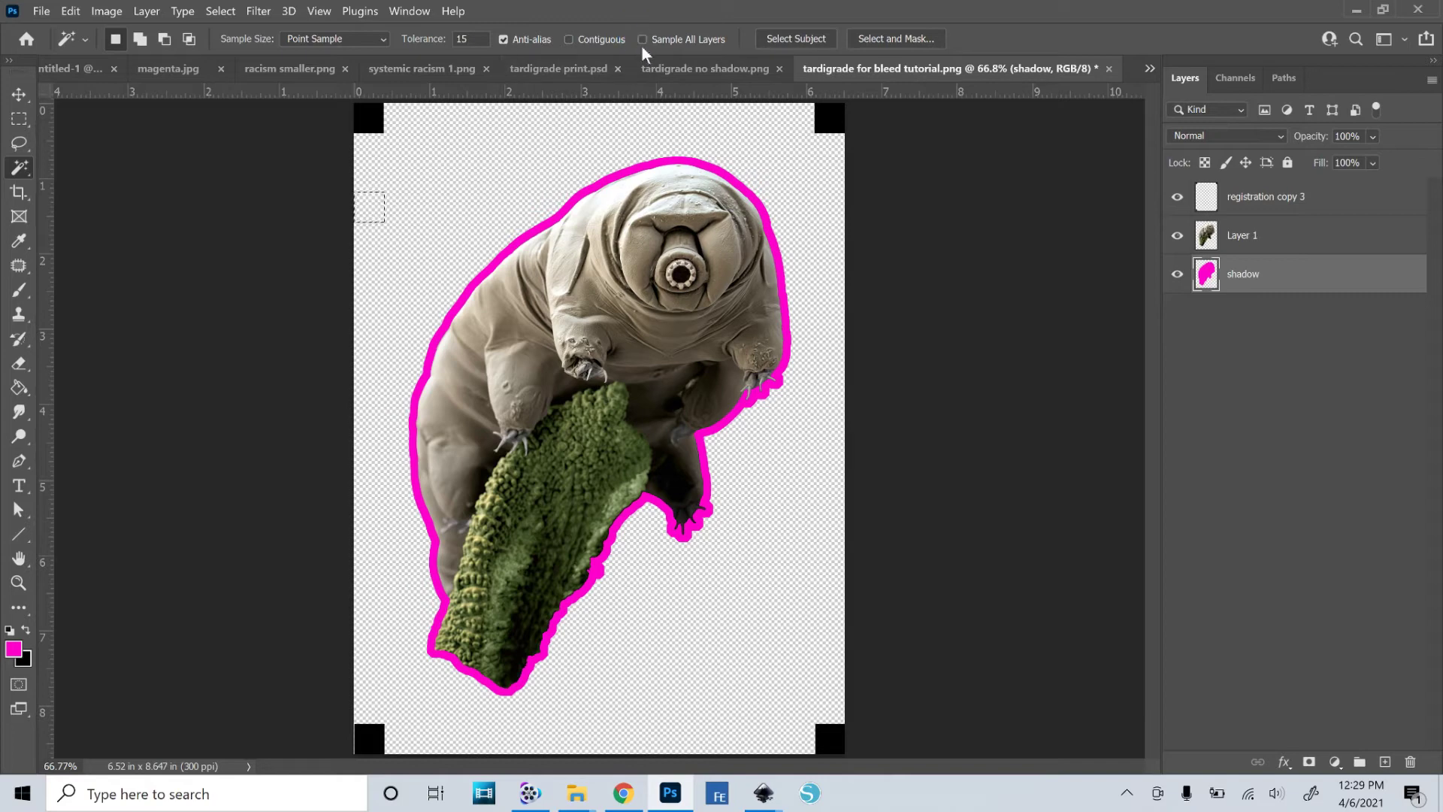
click(585, 189)
click(642, 39)
key(ctrl+d)
click(666, 156)
scroll(430, 408, up, 2)
scroll(430, 408, up, 5)
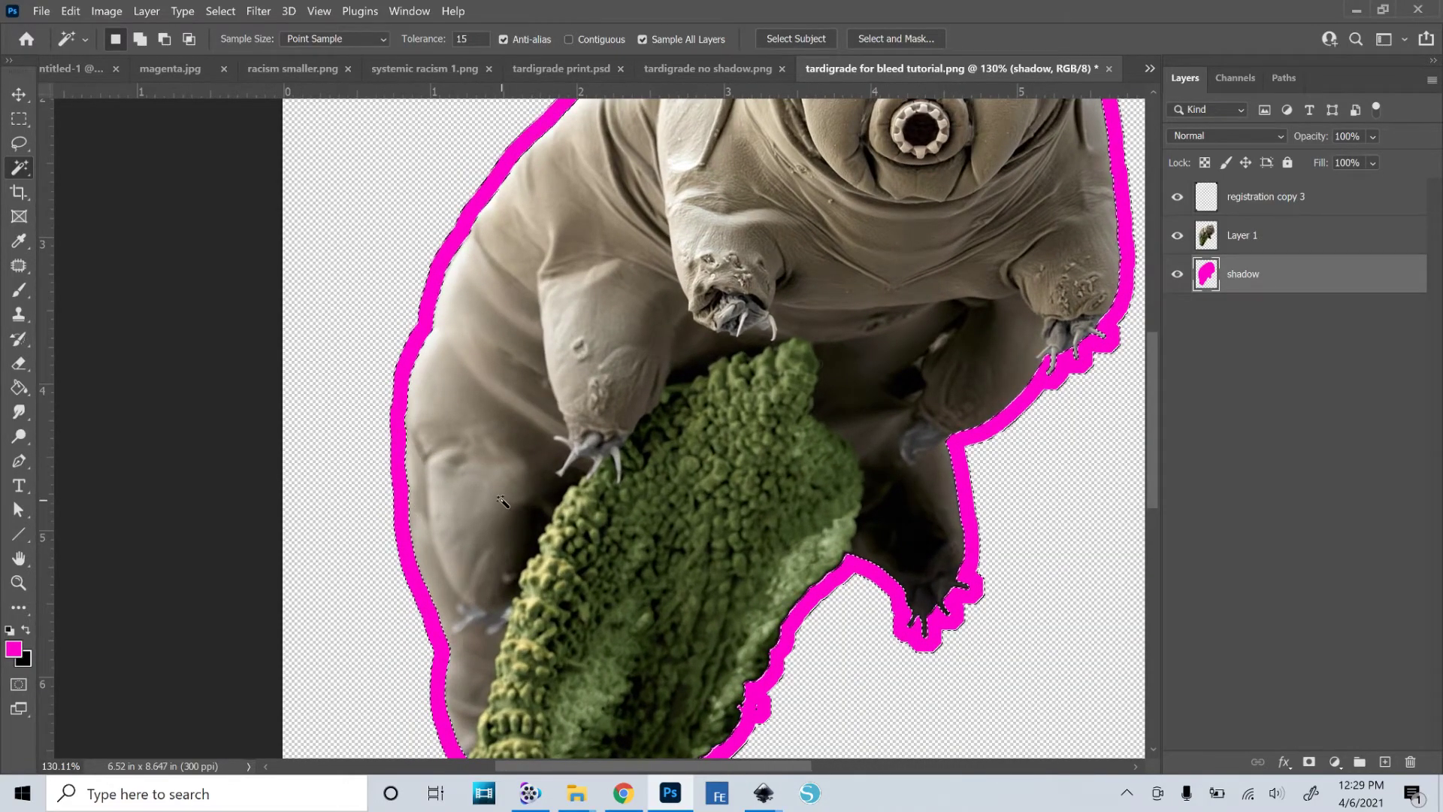
scroll(503, 496, down, 4)
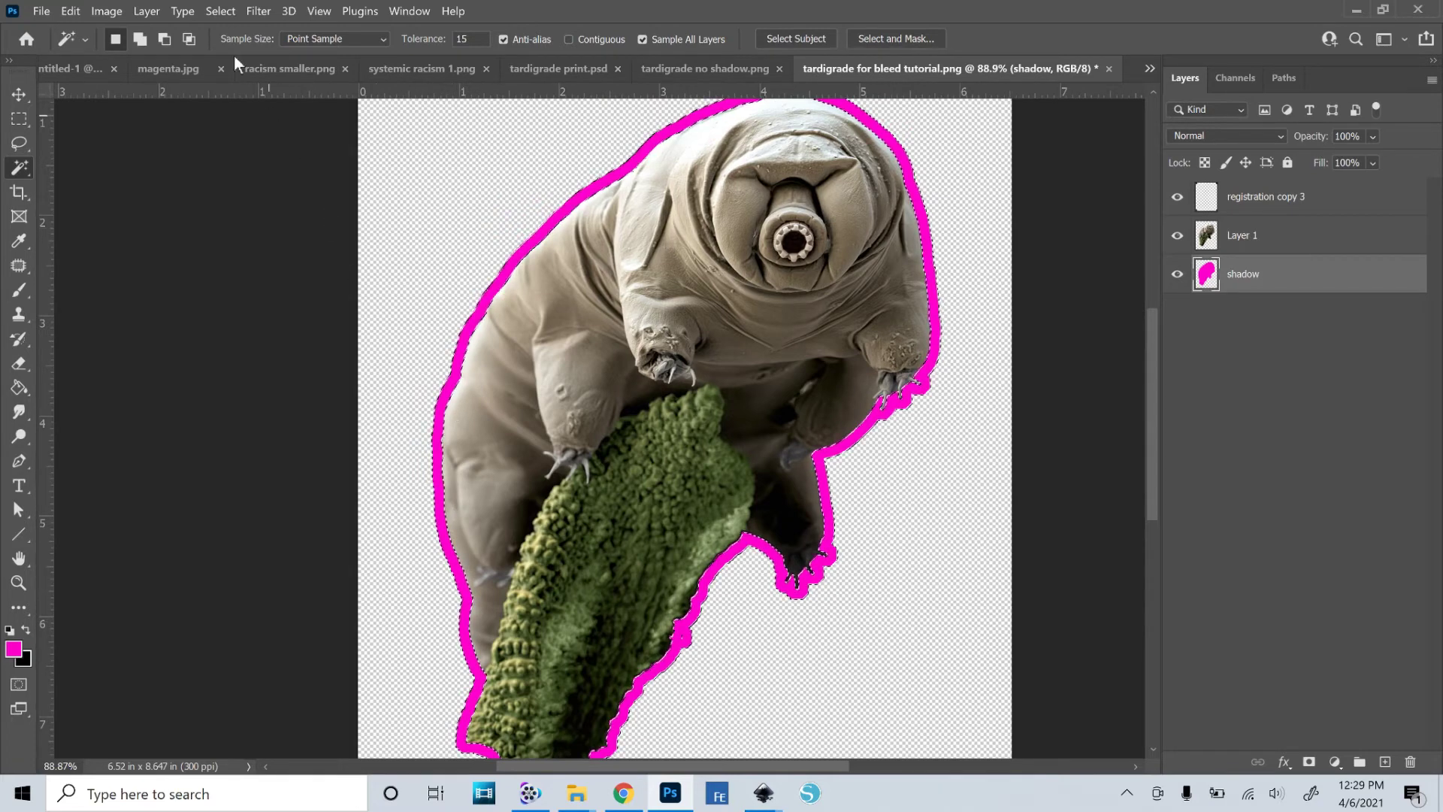
- Expand the transparent-surround selection by 5 pixels with Select > Modify > Expand
click(214, 11)
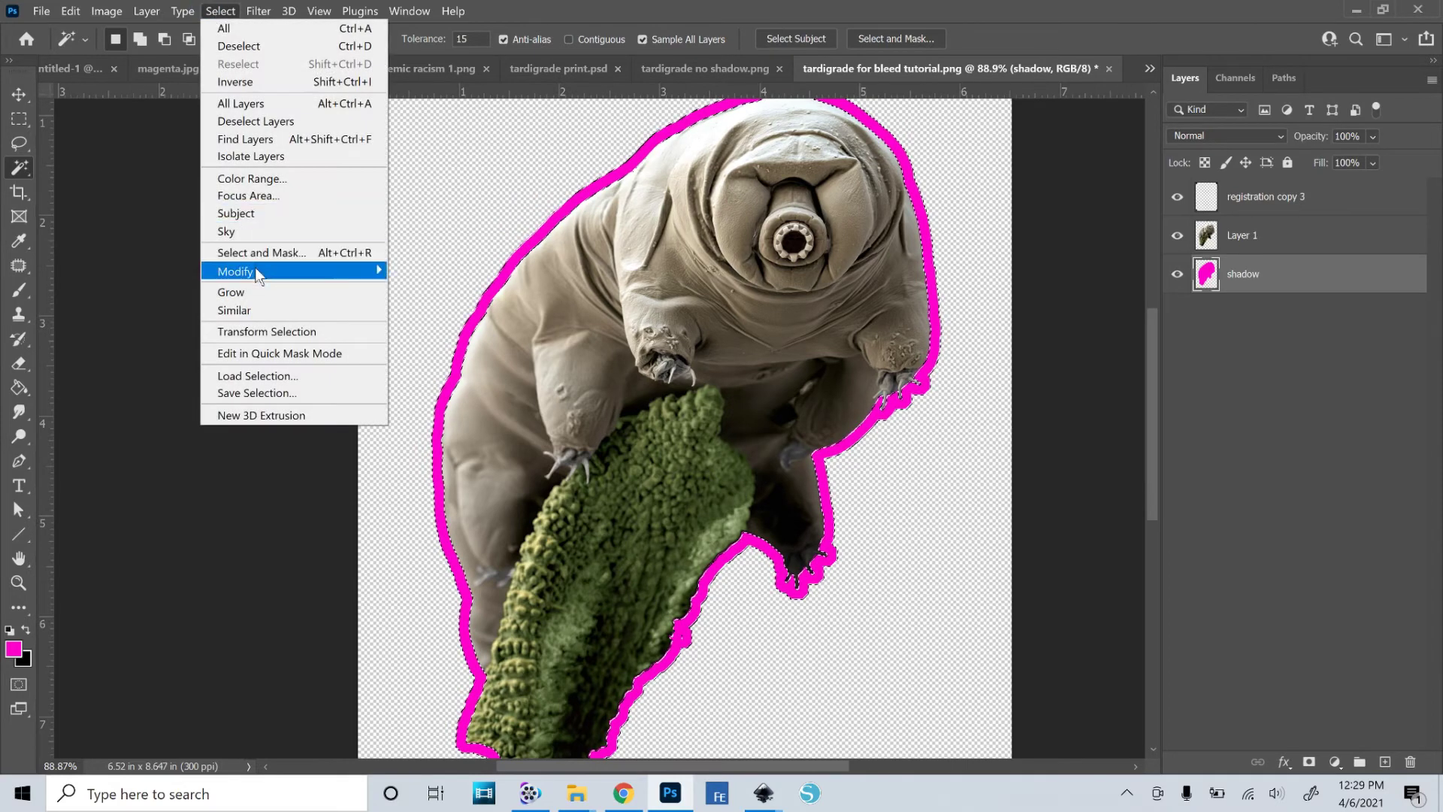
mouse_move(257, 274)
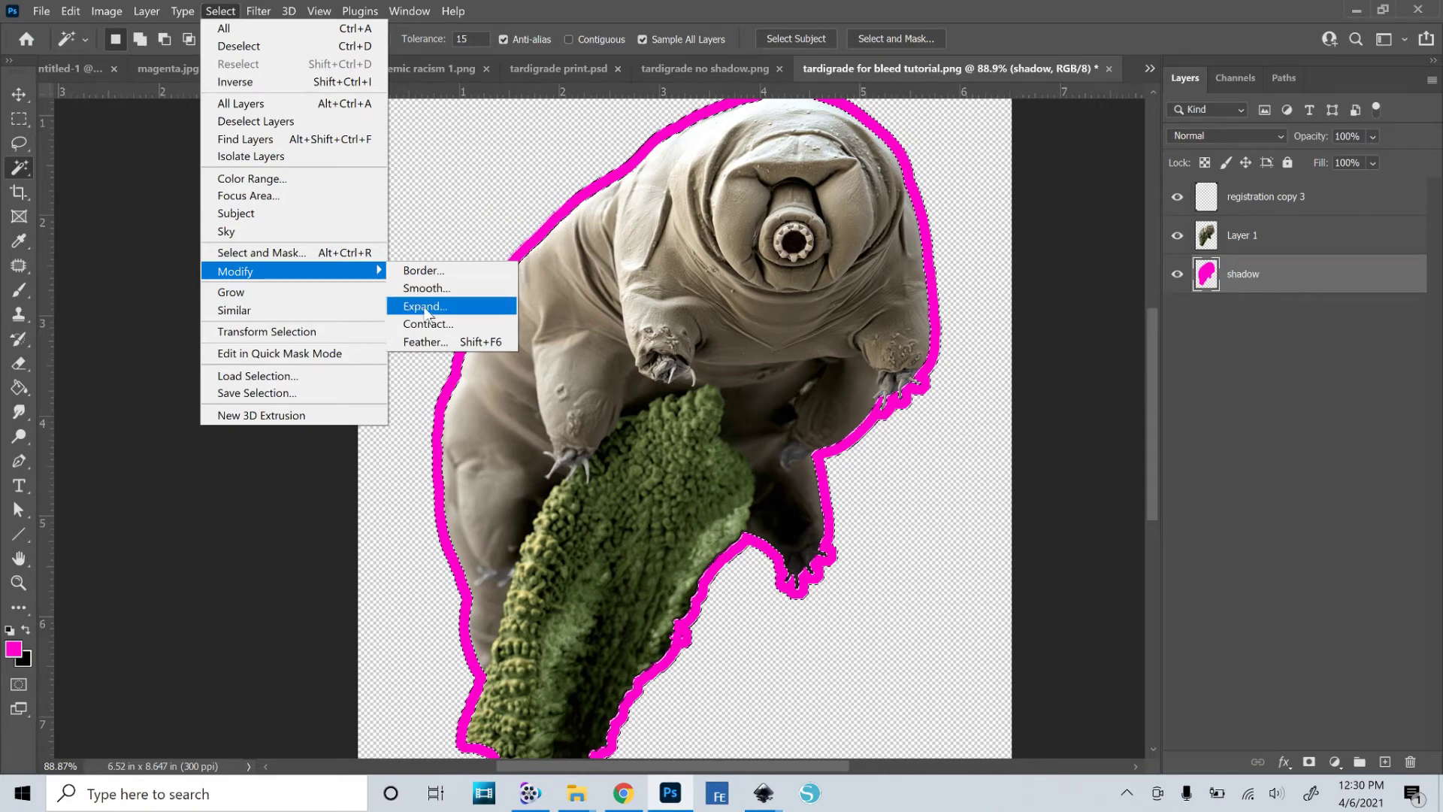
click(504, 211)
click(220, 10)
mouse_move(353, 270)
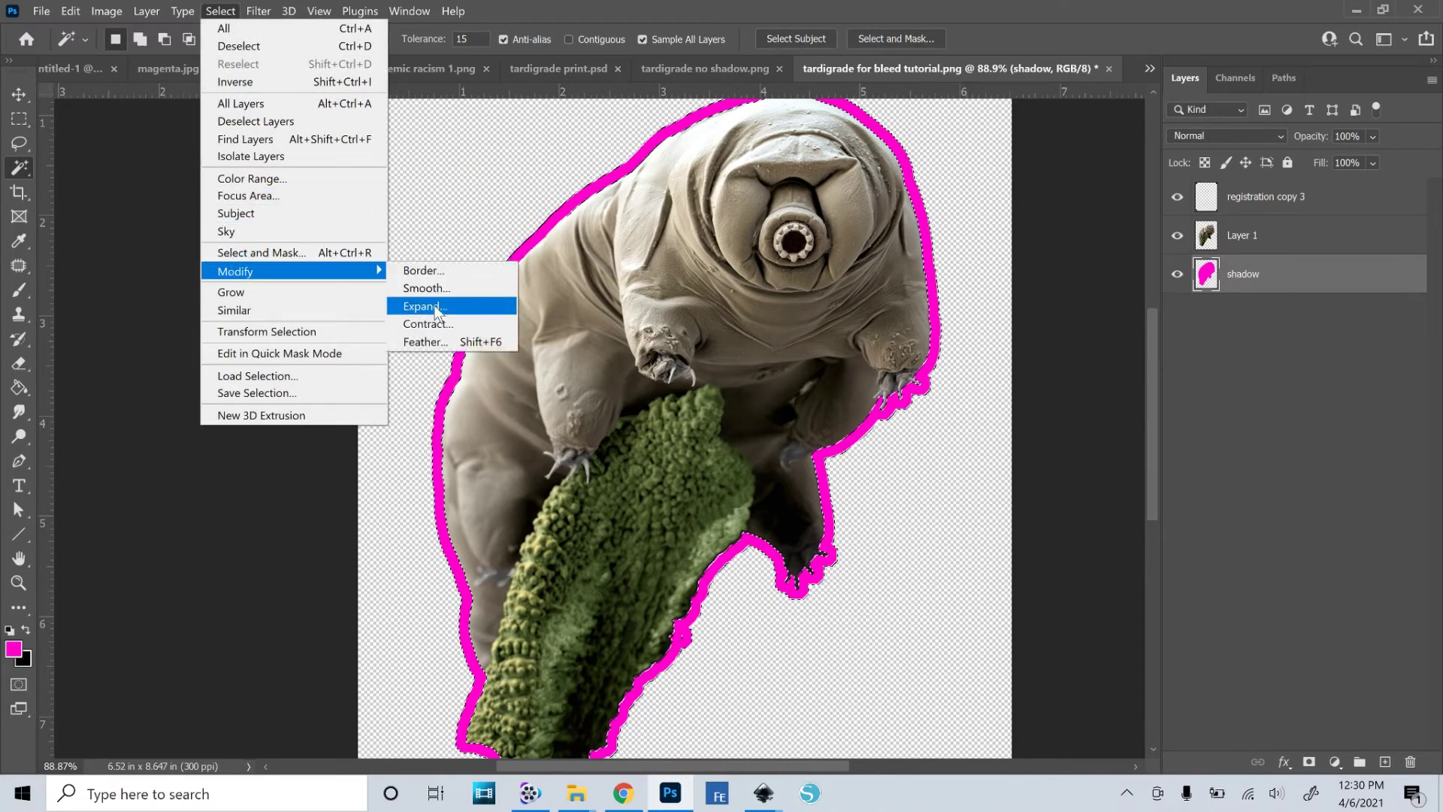
click(423, 306)
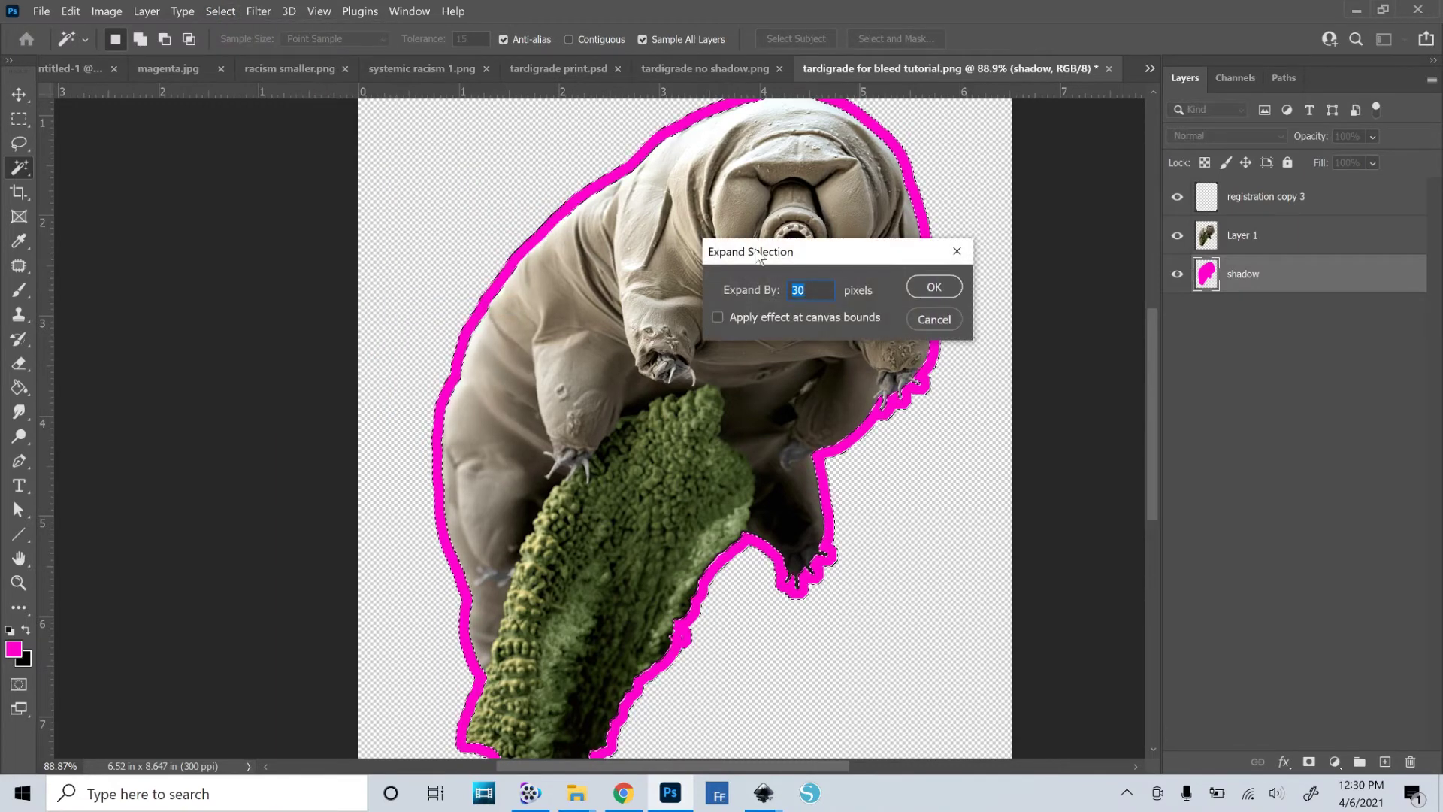
text(5)
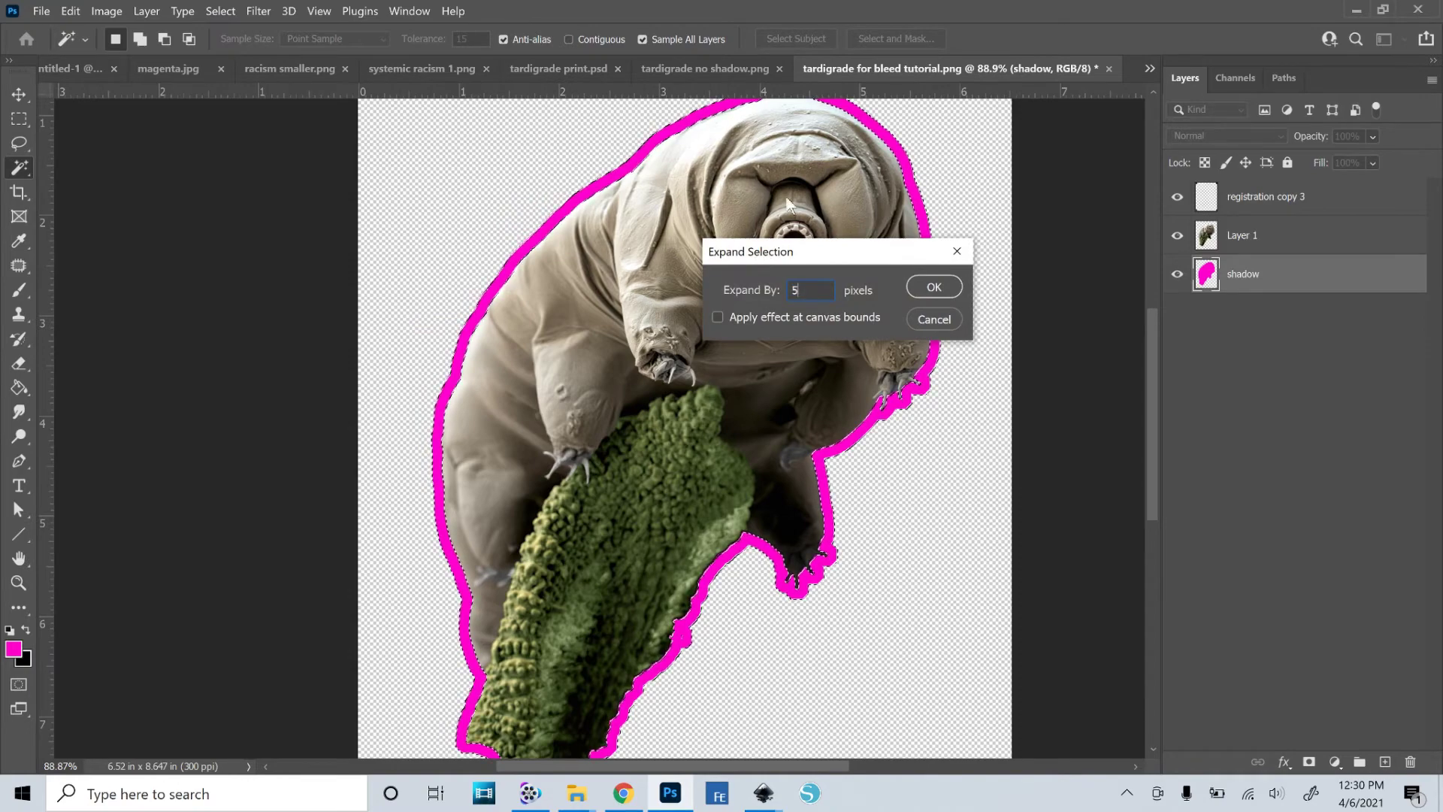
click(933, 286)
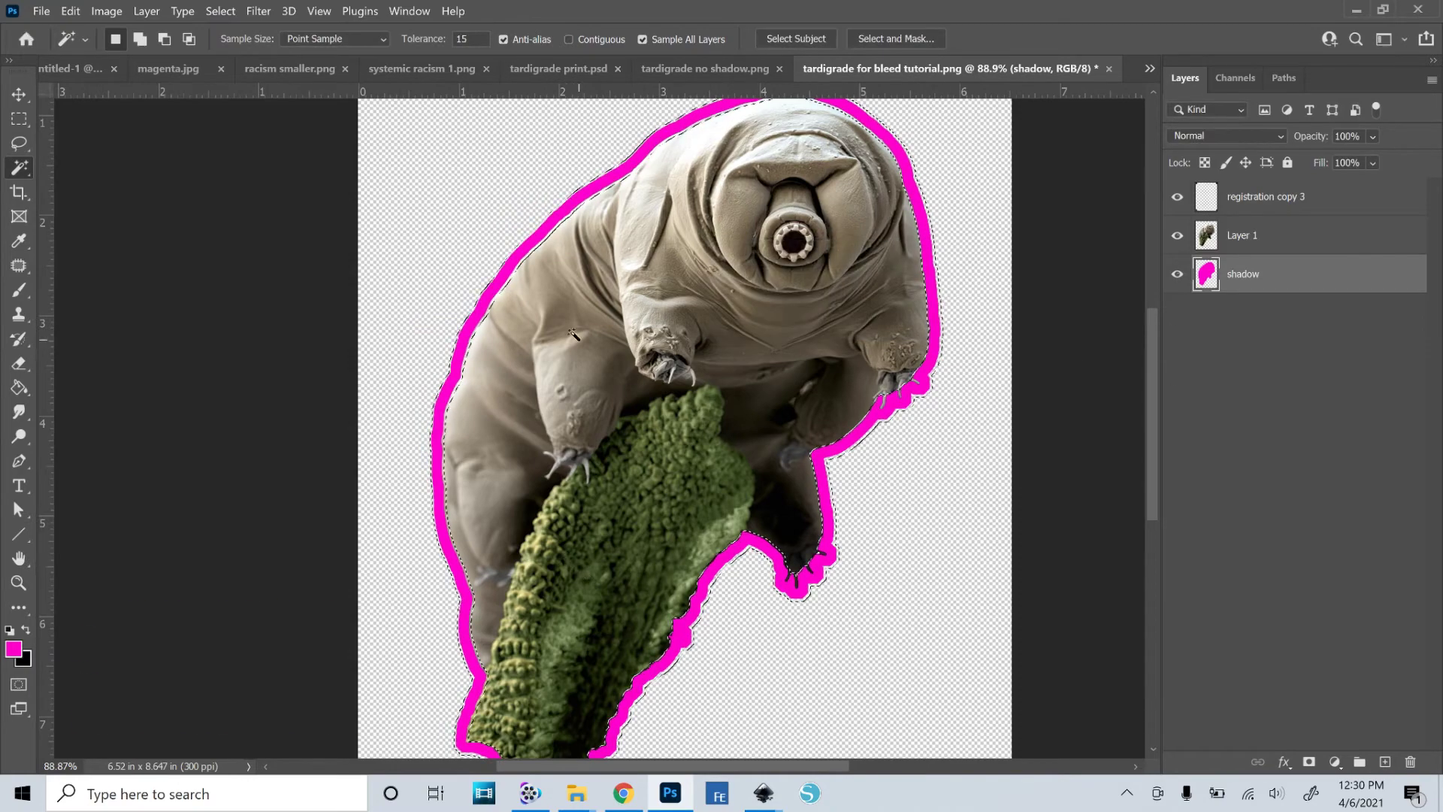
scroll(484, 409, up, 5)
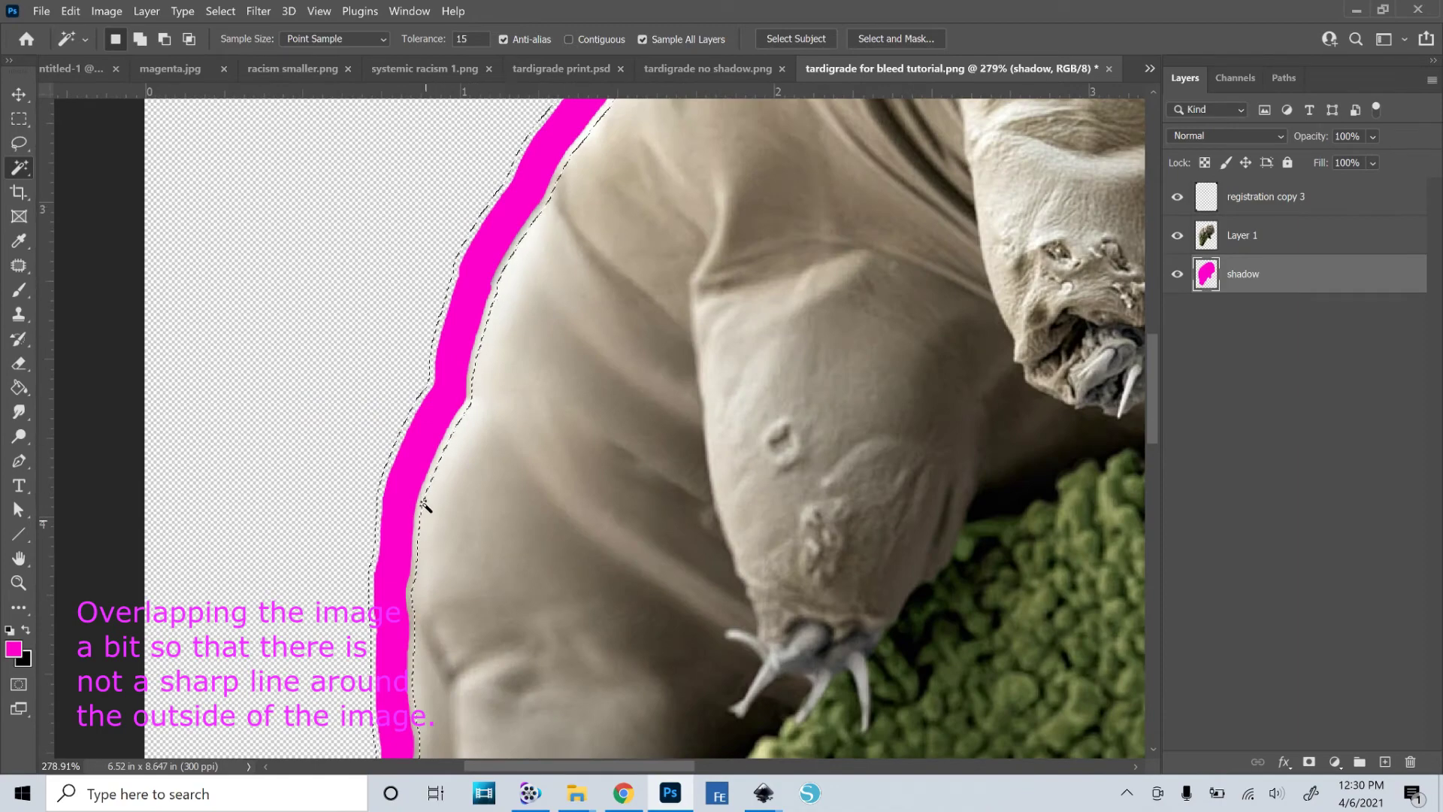
scroll(722, 456, down, 5)
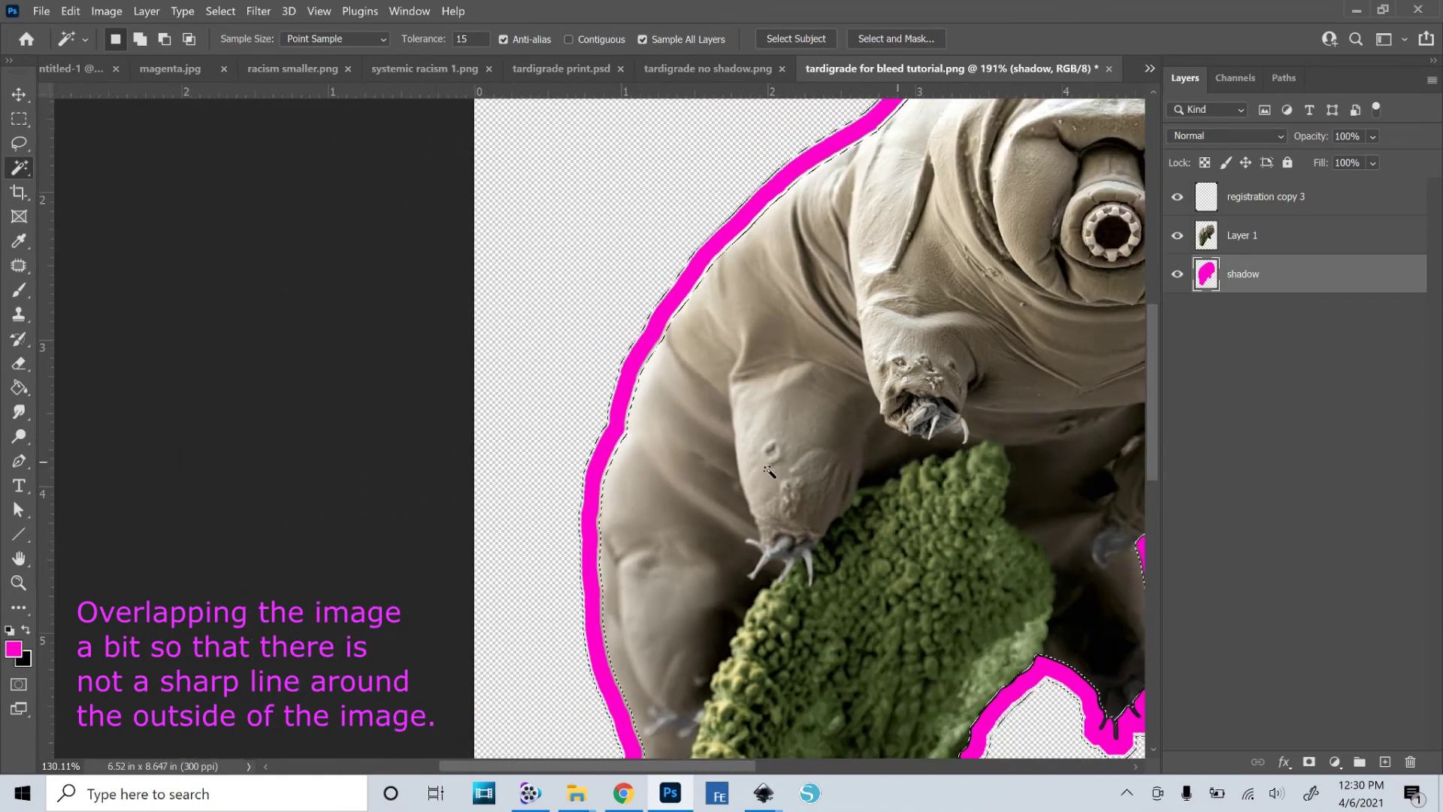
scroll(782, 492, down, 3)
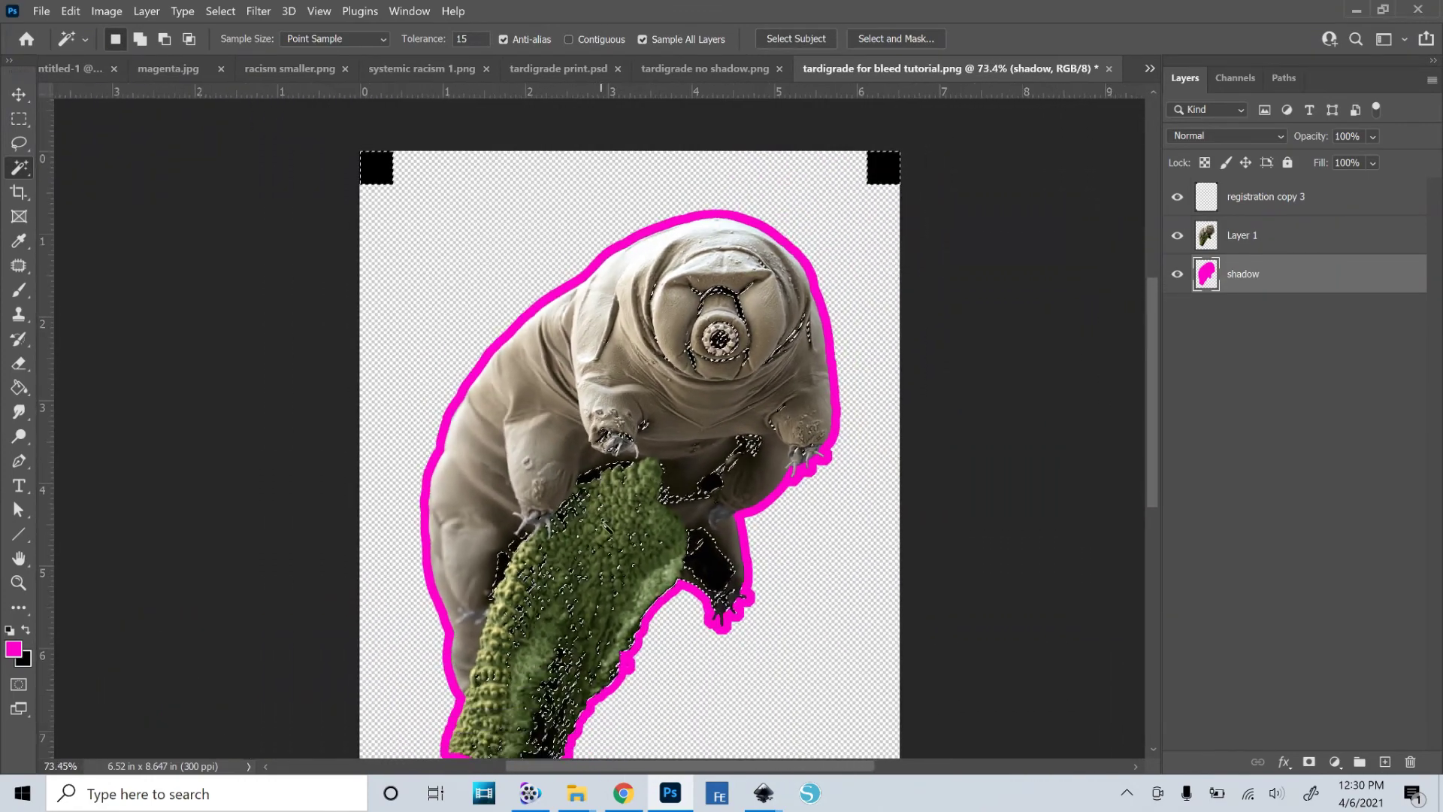
- Keep only the outer area beyond the tardigrade's outline selected and make Layer 1 active
drag(586, 553, 516, 467)
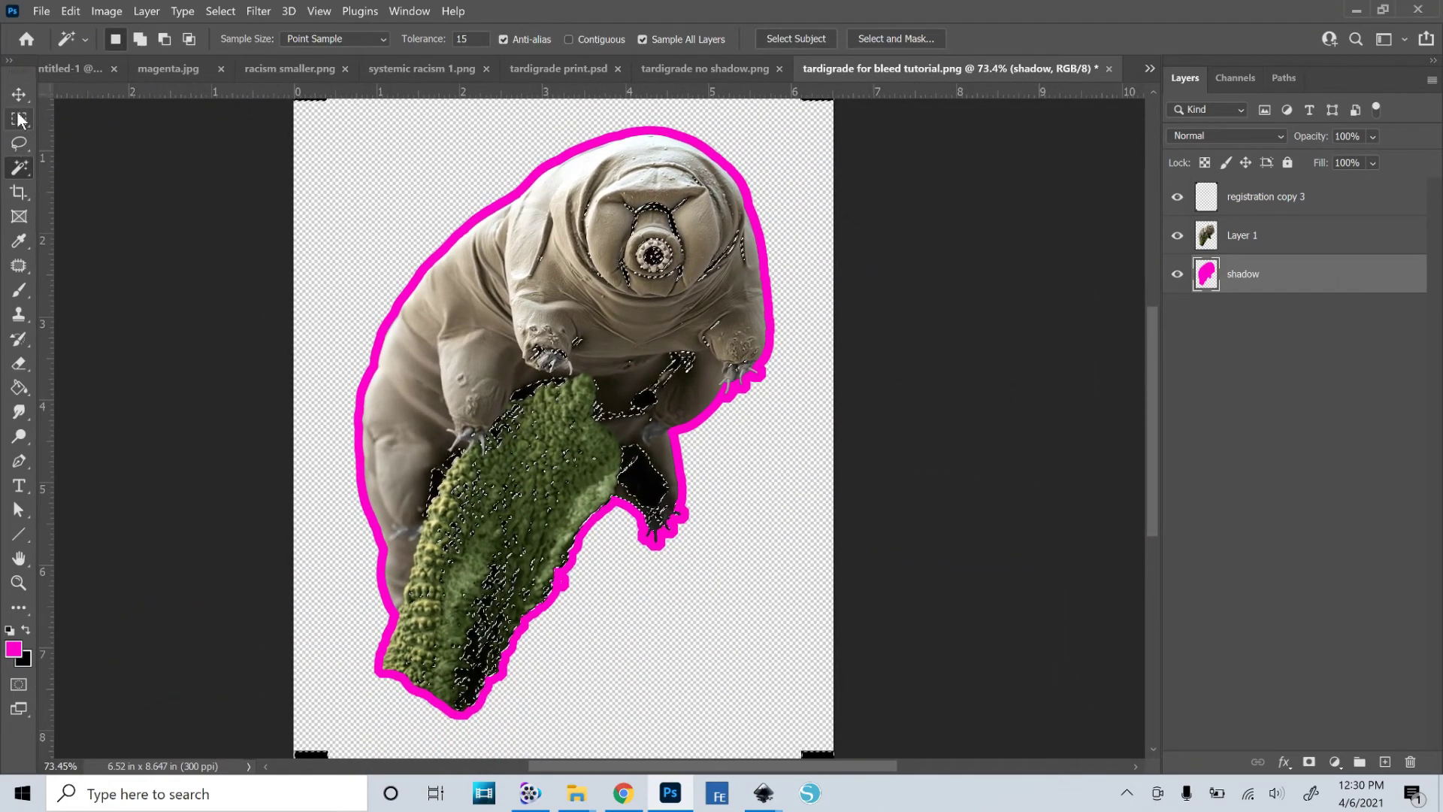
click(368, 209)
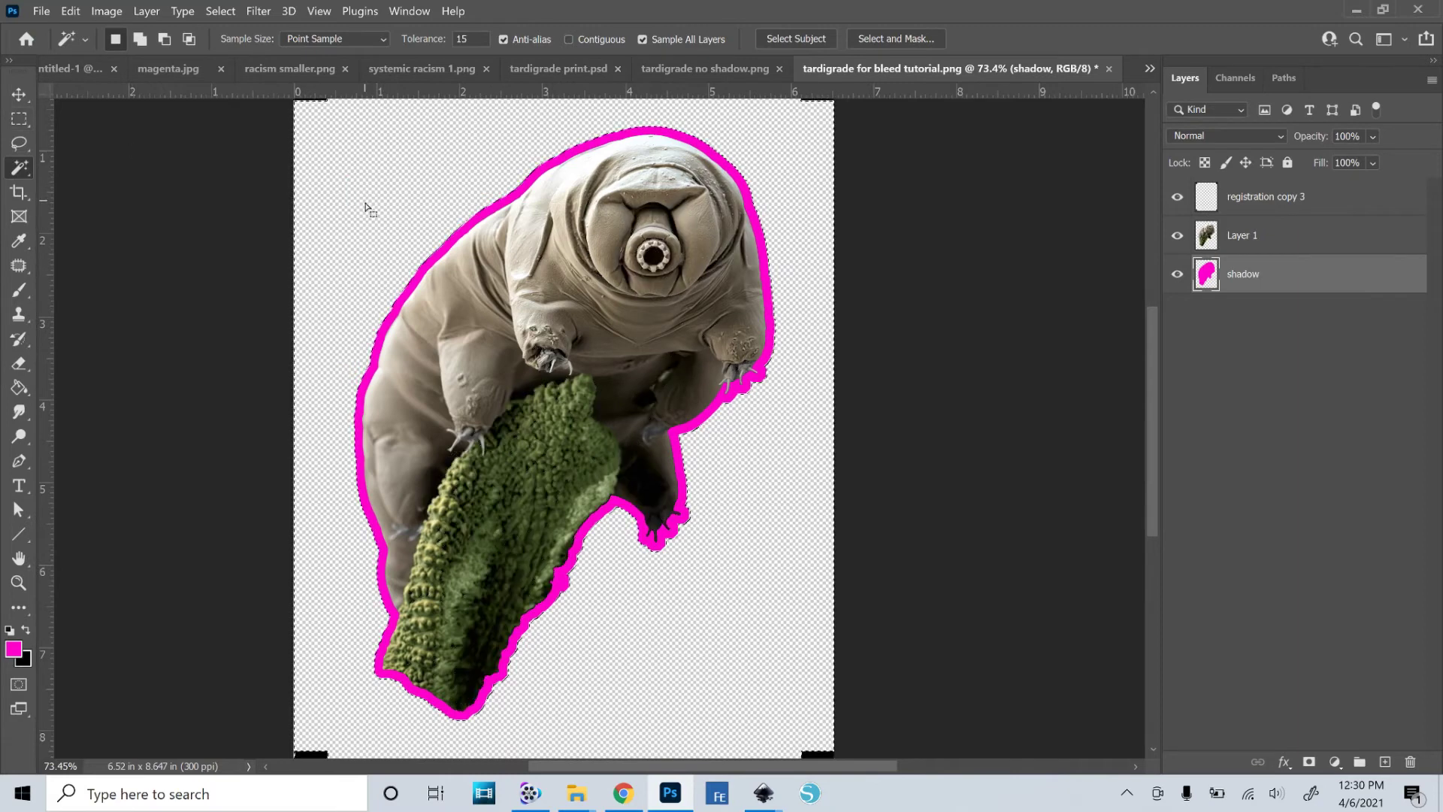
click(458, 195)
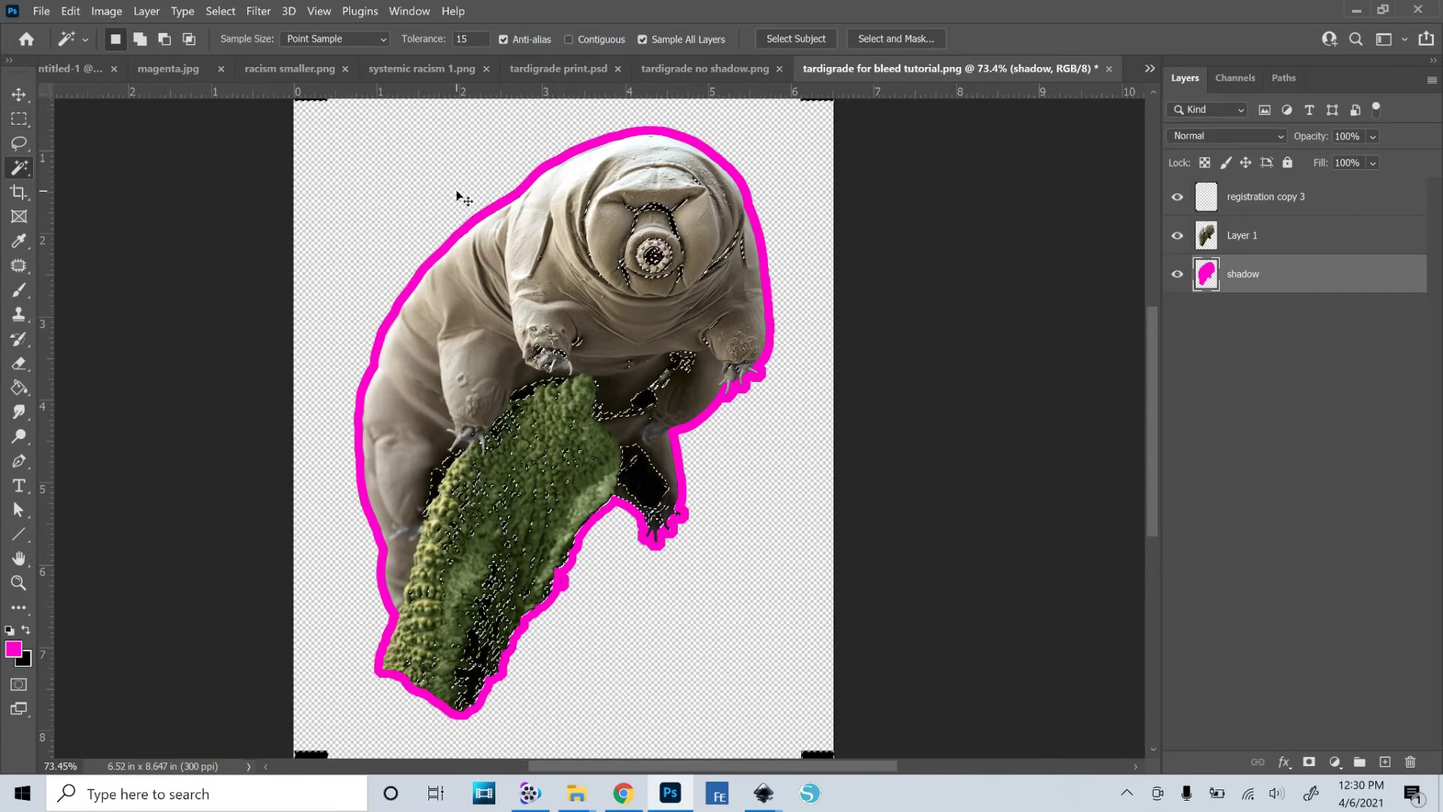
click(457, 191)
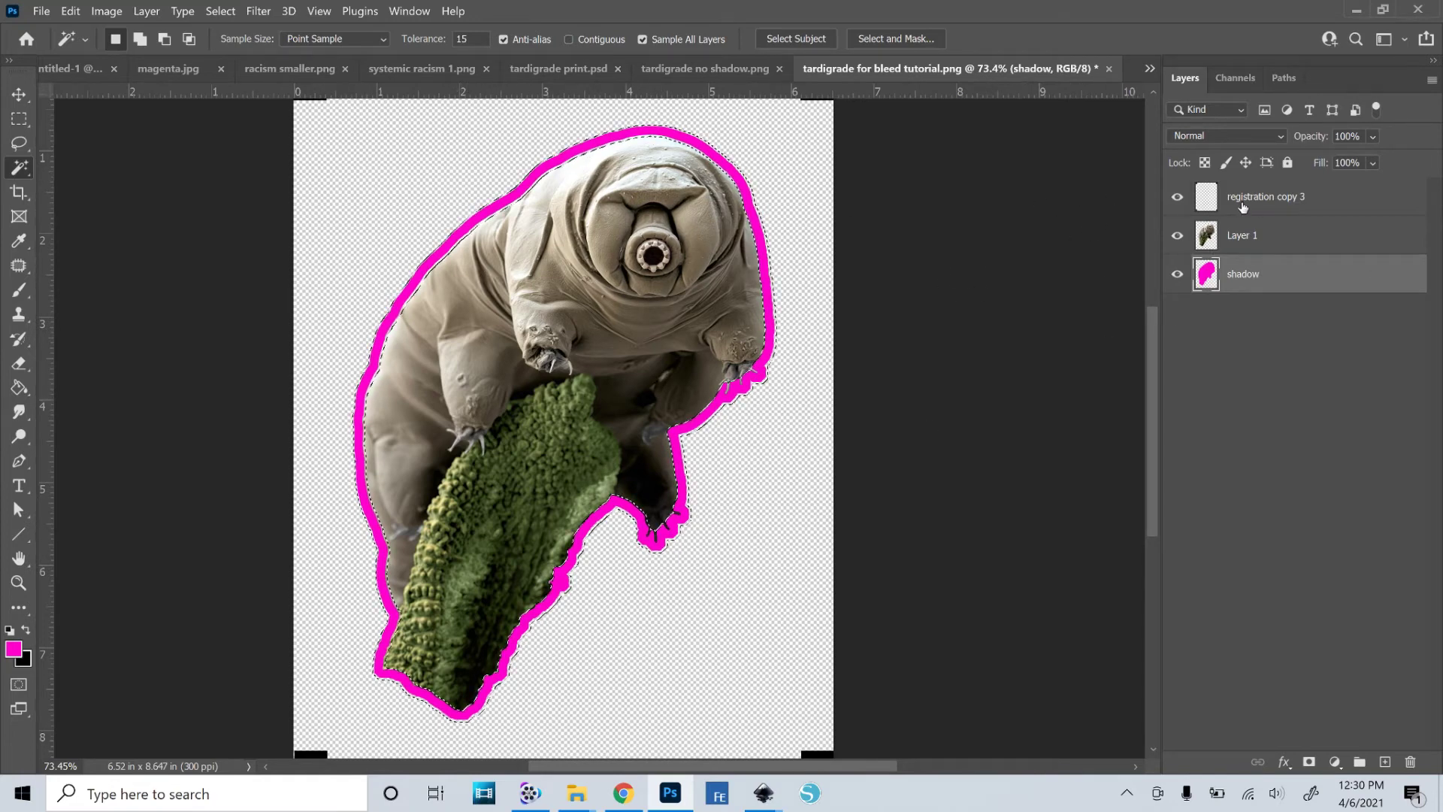
click(1286, 242)
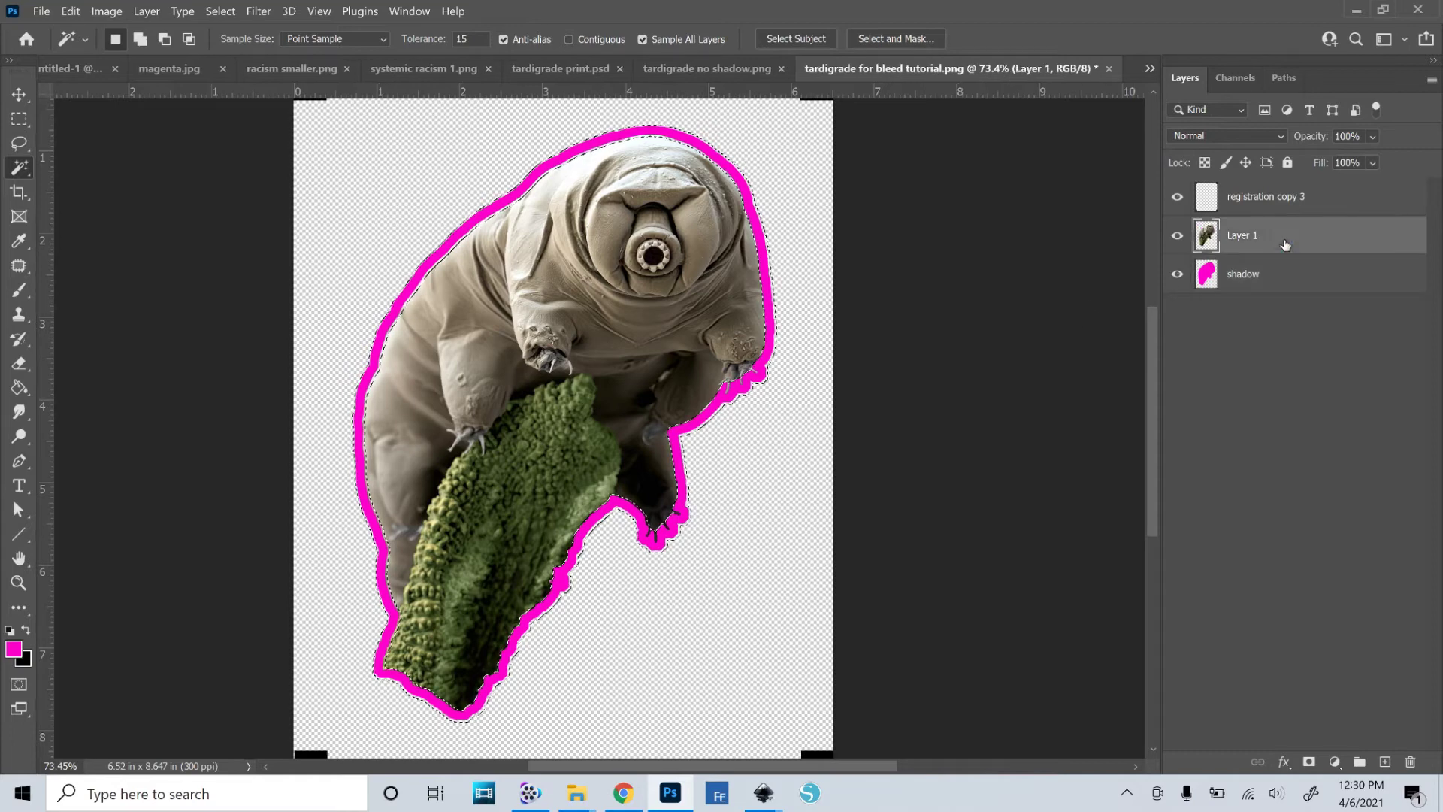
- Launch Edit > Content-Aware Fill for the selected border around the tardigrade
click(76, 12)
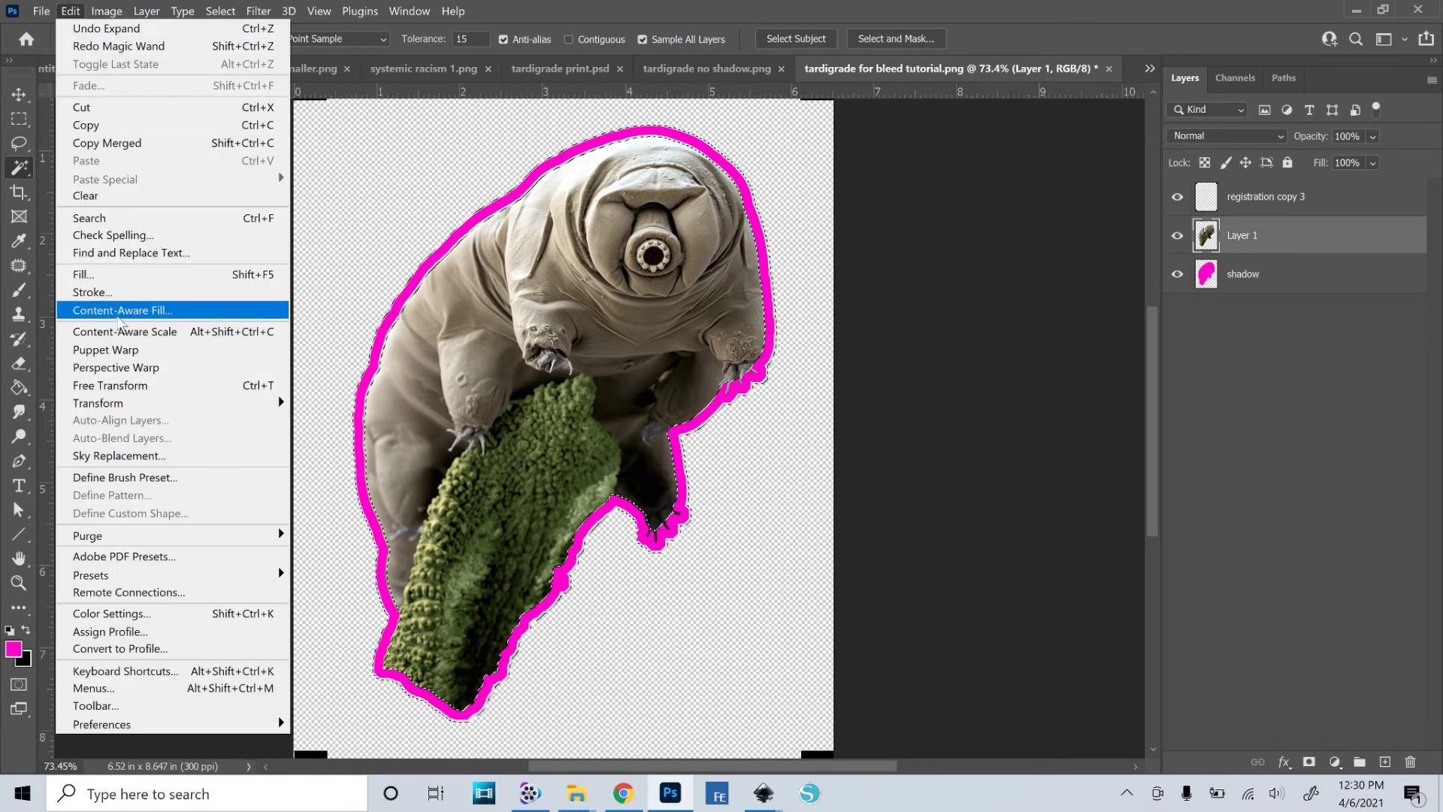
click(130, 311)
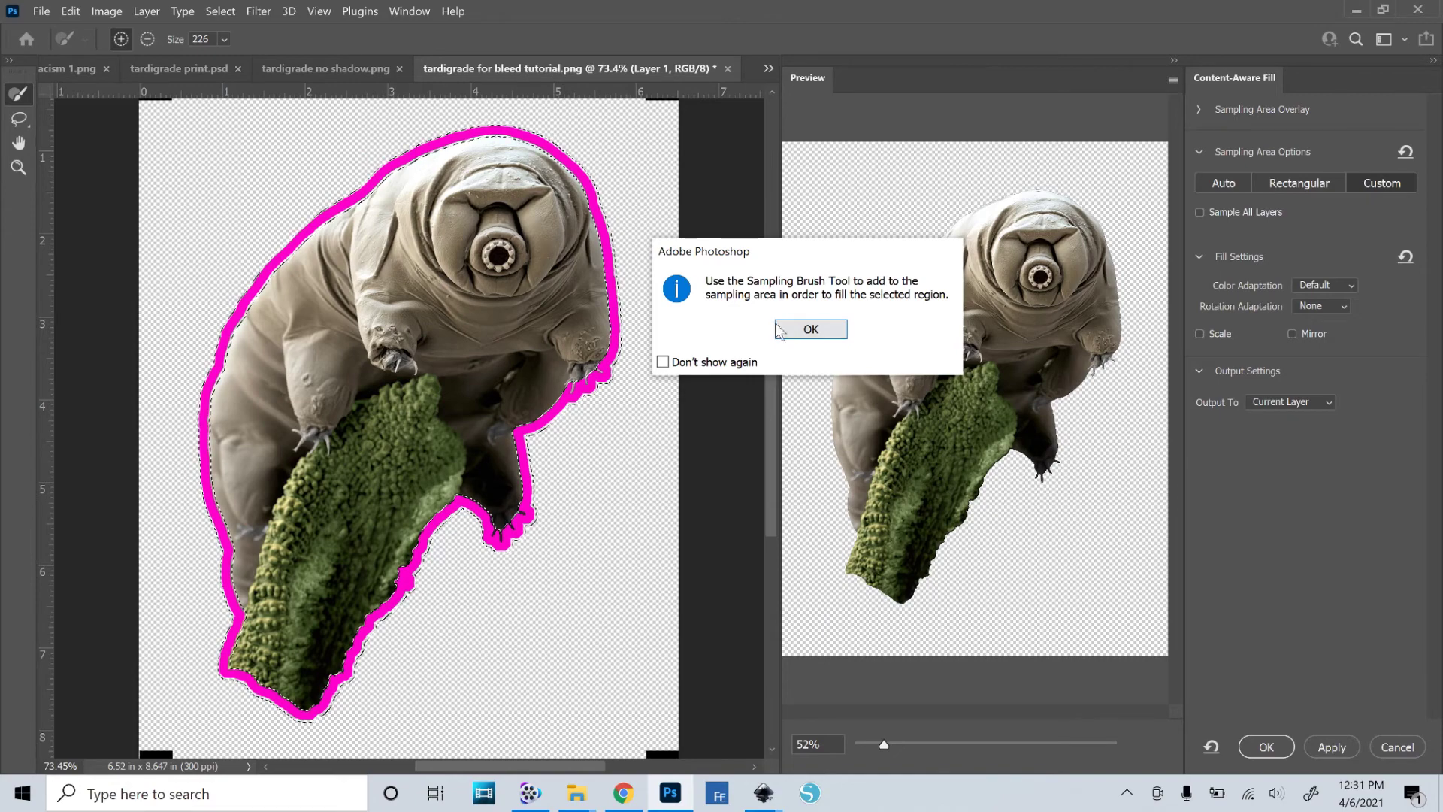
- Dismiss the sampling notice and paint sampling areas along the tardigrade's upper-left and right edges
click(808, 328)
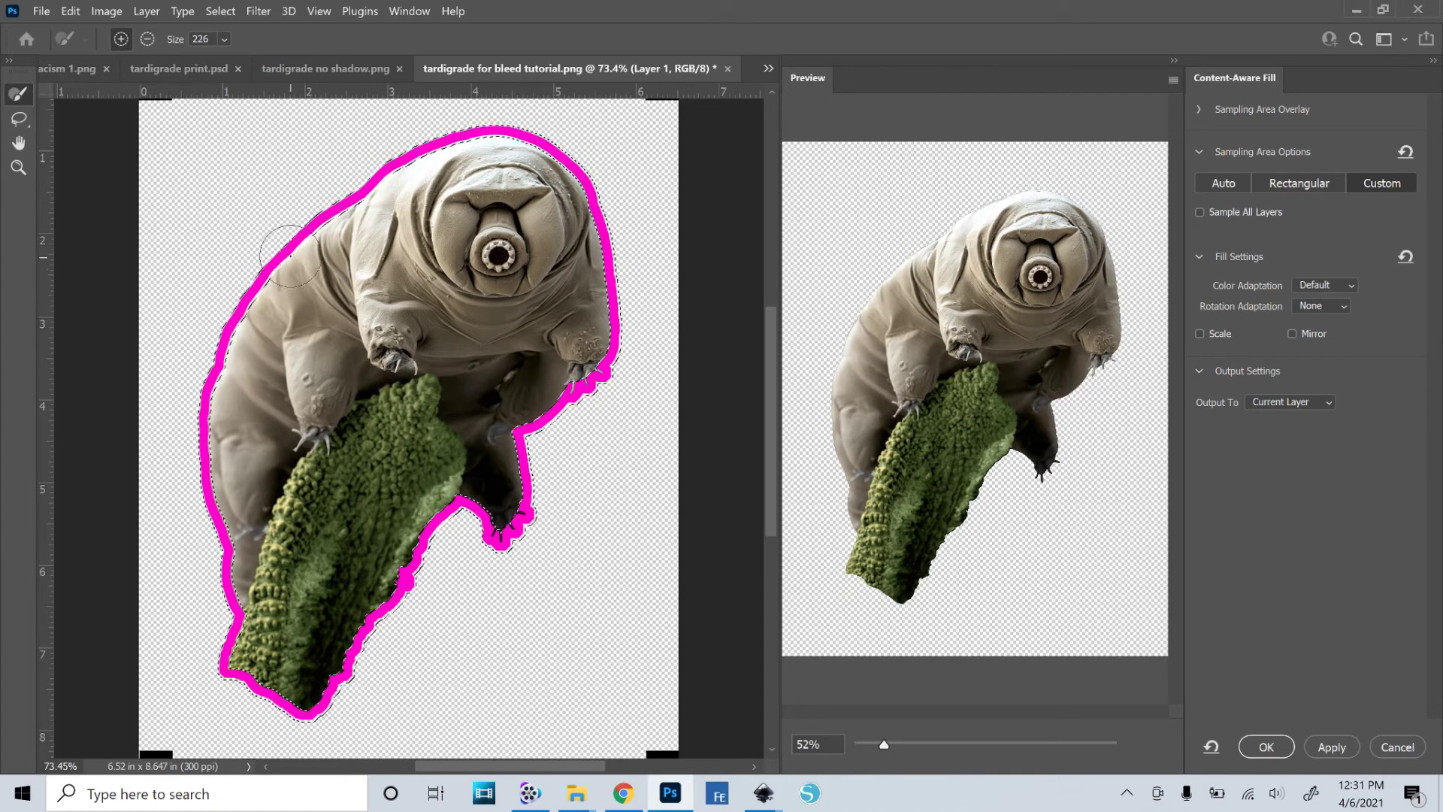
mouse_move(268, 275)
mouse_down()
mouse_move(277, 206)
mouse_move(345, 142)
mouse_move(397, 105)
mouse_move(483, 99)
mouse_up()
mouse_move(566, 178)
mouse_down()
mouse_move(584, 274)
mouse_move(565, 337)
mouse_move(496, 409)
mouse_move(510, 438)
mouse_move(498, 493)
mouse_move(531, 525)
mouse_move(520, 537)
mouse_move(462, 509)
mouse_move(443, 524)
mouse_move(317, 714)
mouse_move(288, 683)
mouse_move(193, 641)
mouse_move(207, 589)
mouse_move(186, 485)
mouse_move(218, 515)
mouse_move(207, 379)
mouse_move(222, 324)
mouse_move(412, 143)
mouse_up()
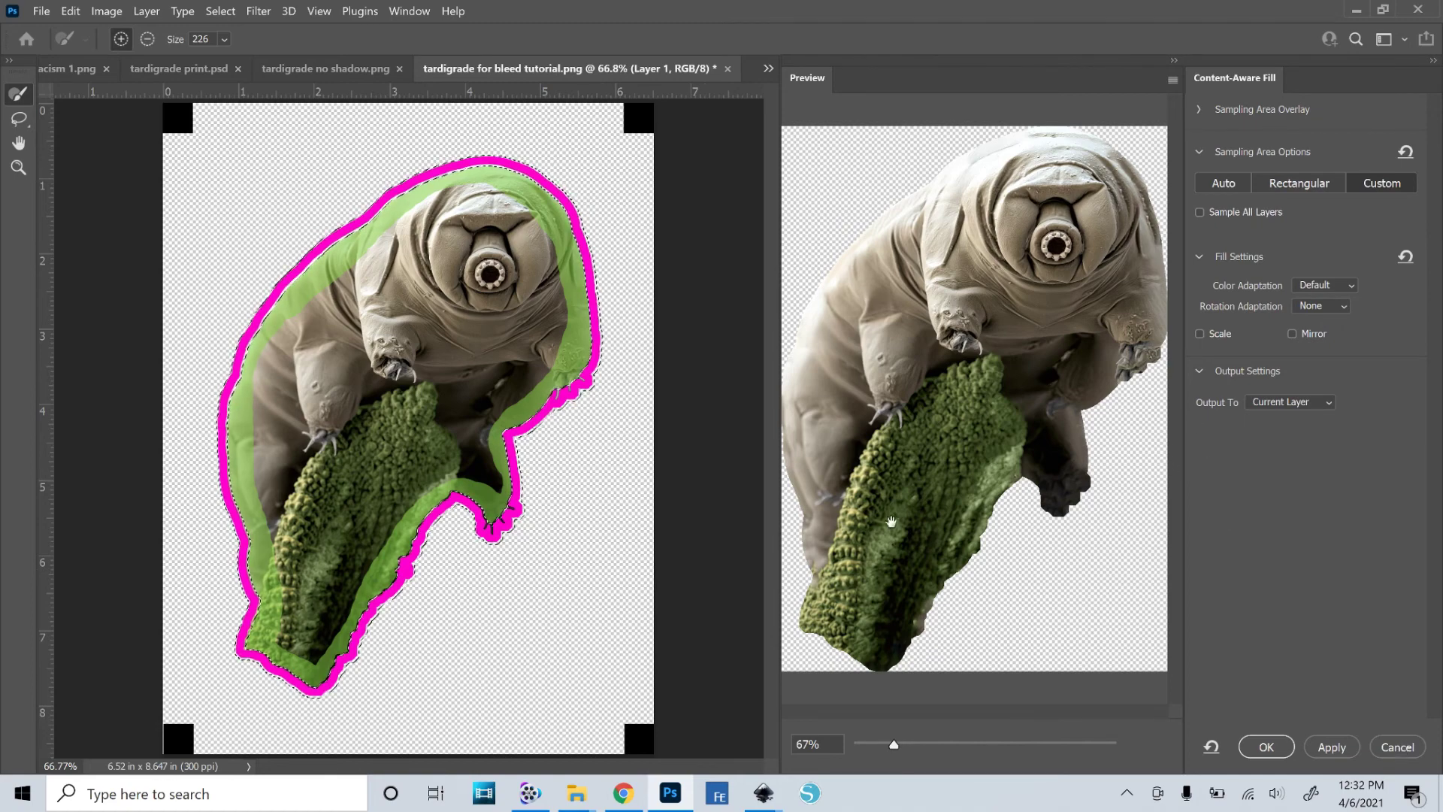
click(1265, 746)
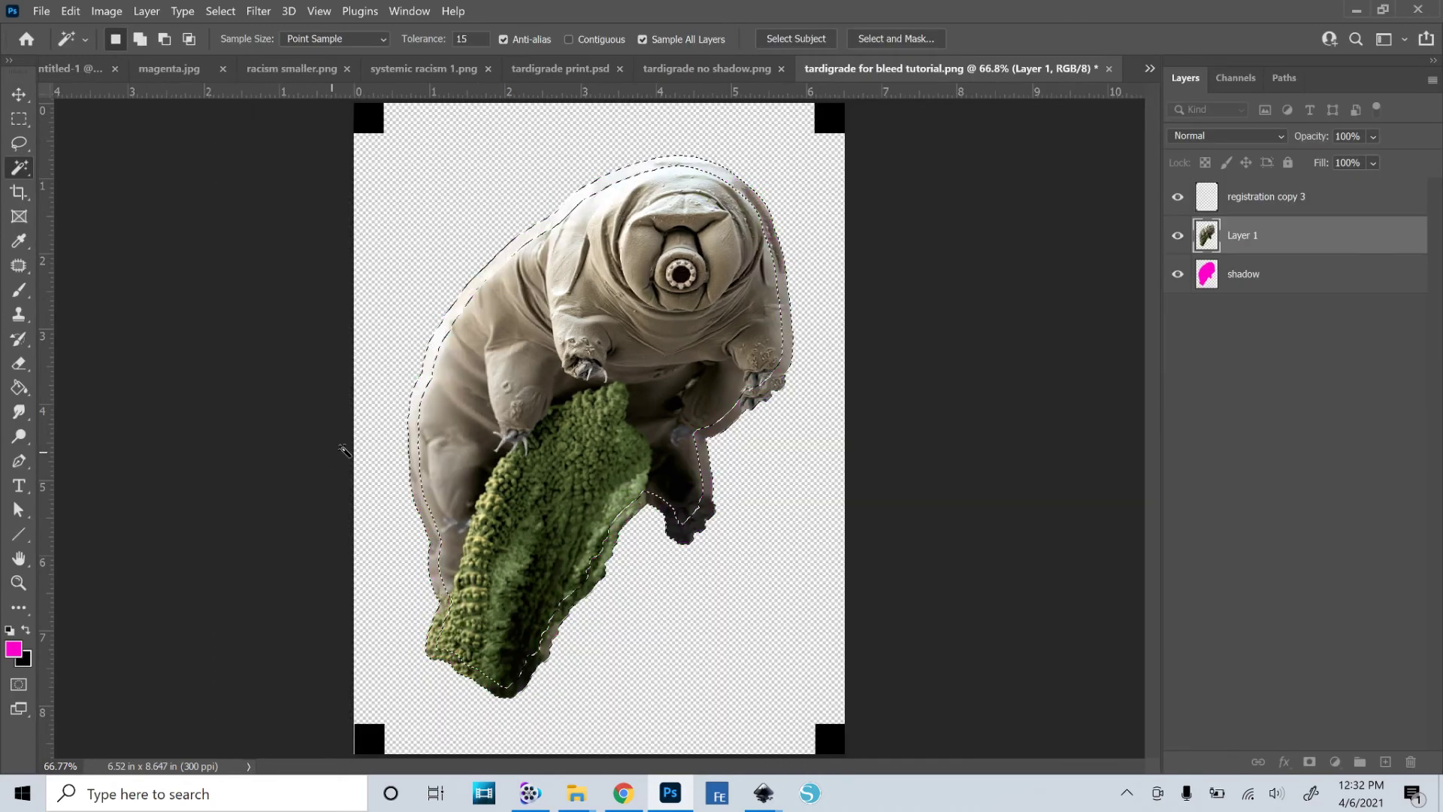
key(m)
click(422, 168)
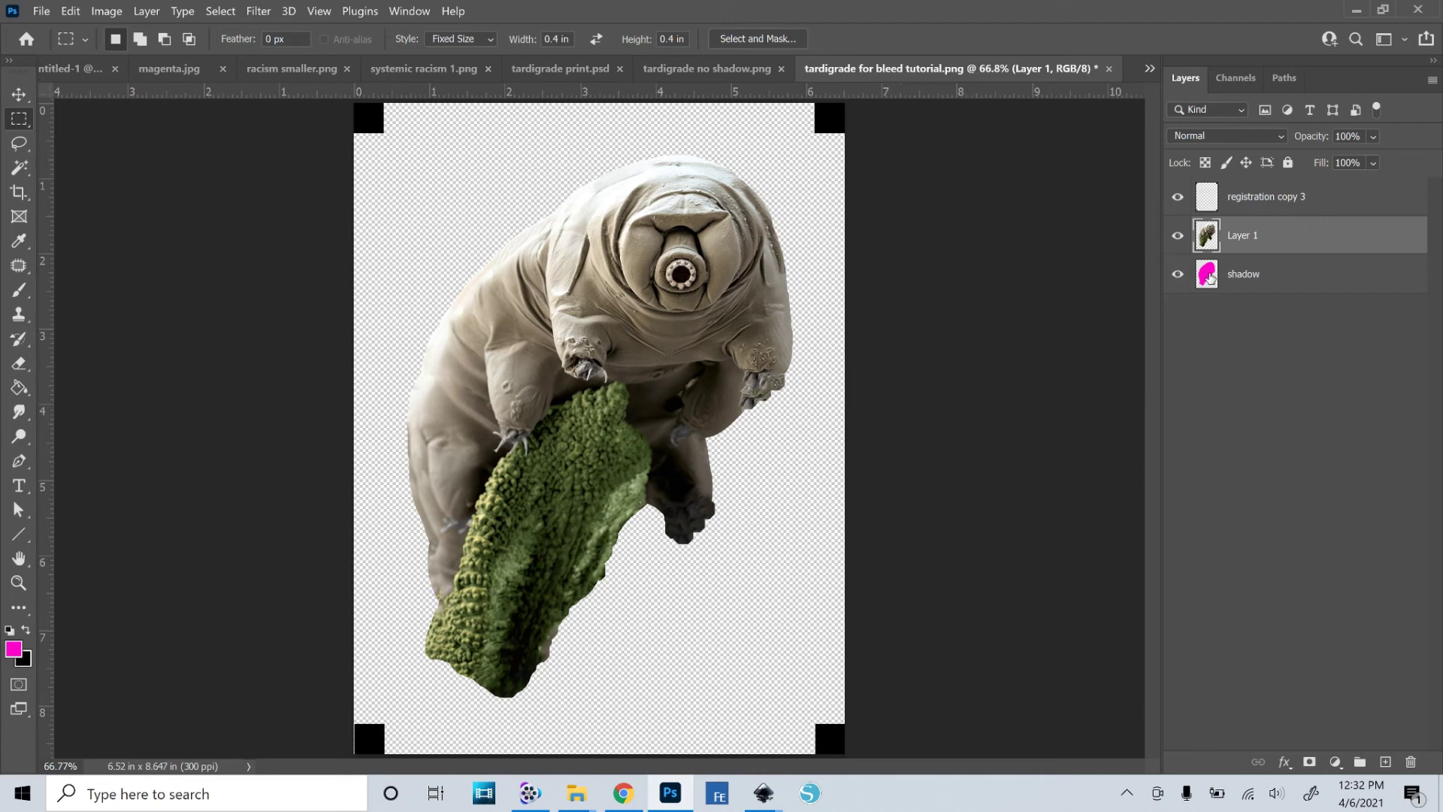
drag(1208, 278, 1225, 226)
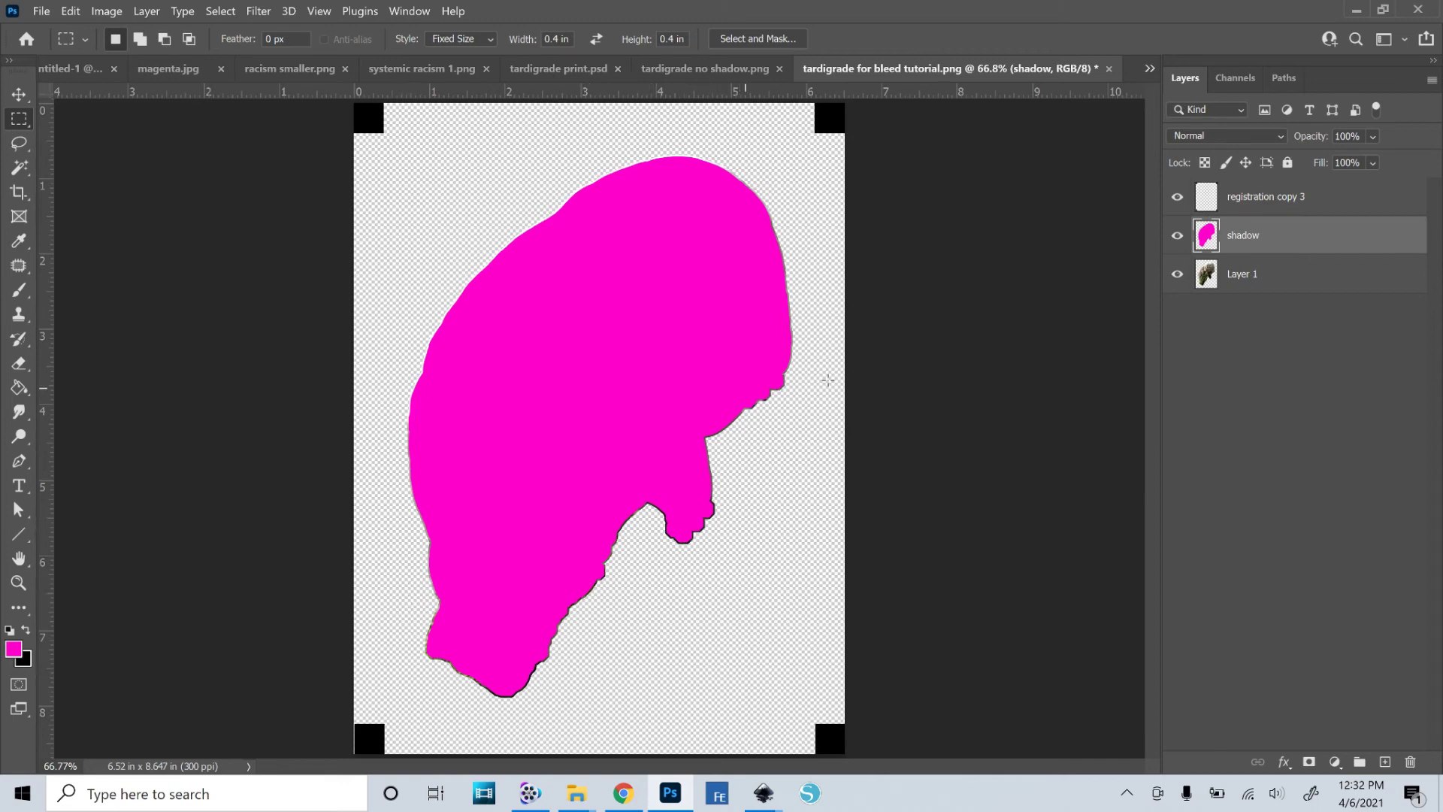
drag(1250, 249, 1255, 313)
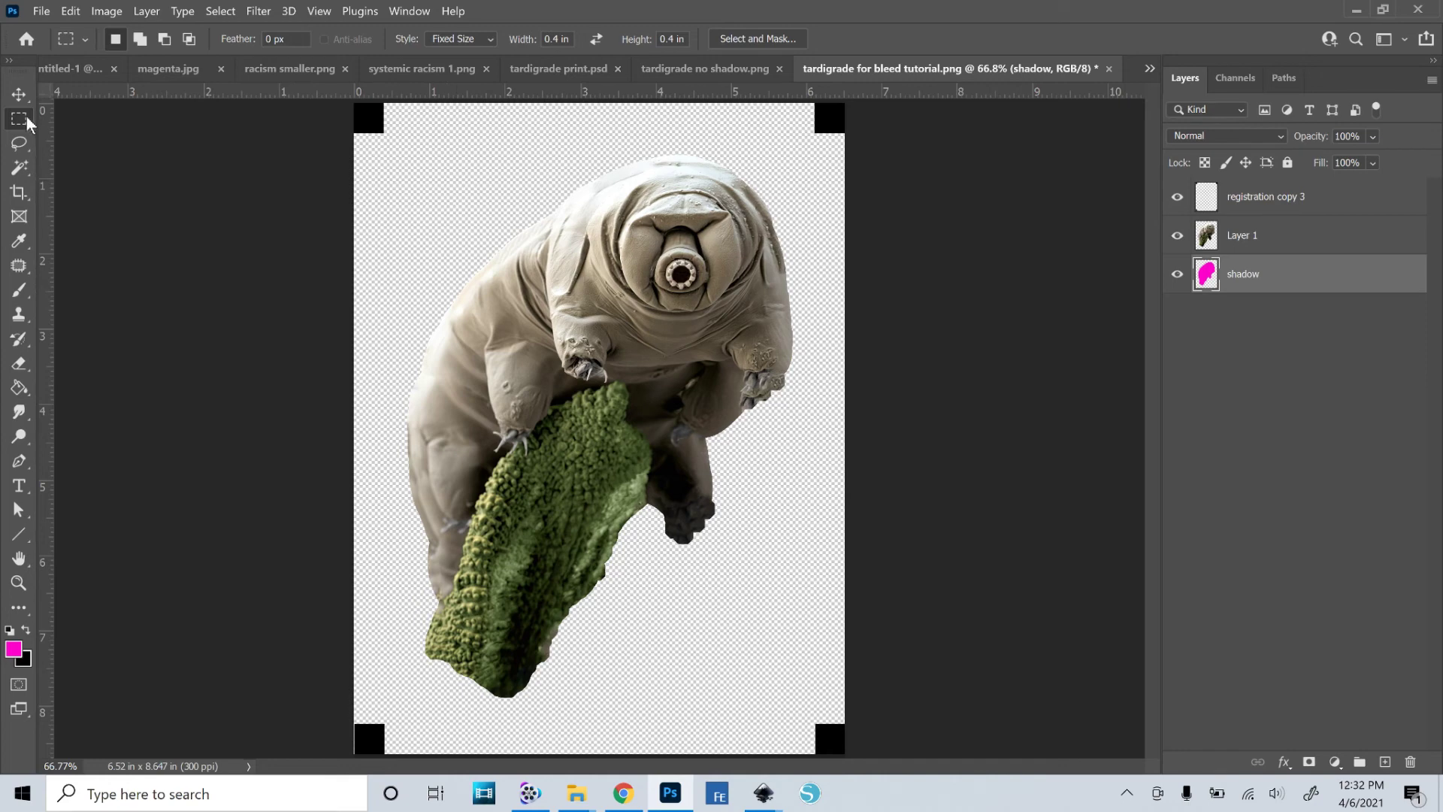
- Load the saved 'tardigrade' channel as the active selection through Load Selection
right_click(450, 200)
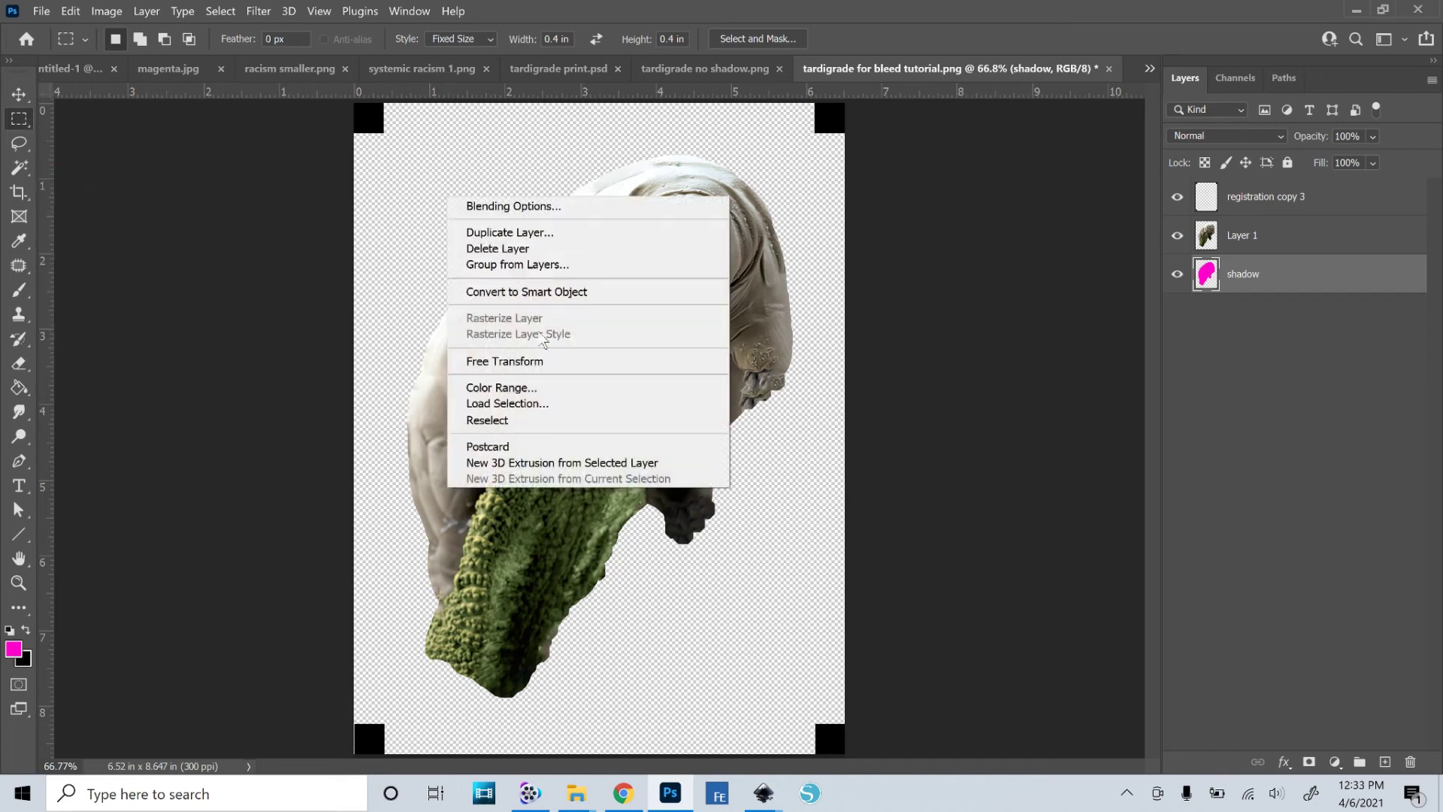
click(538, 404)
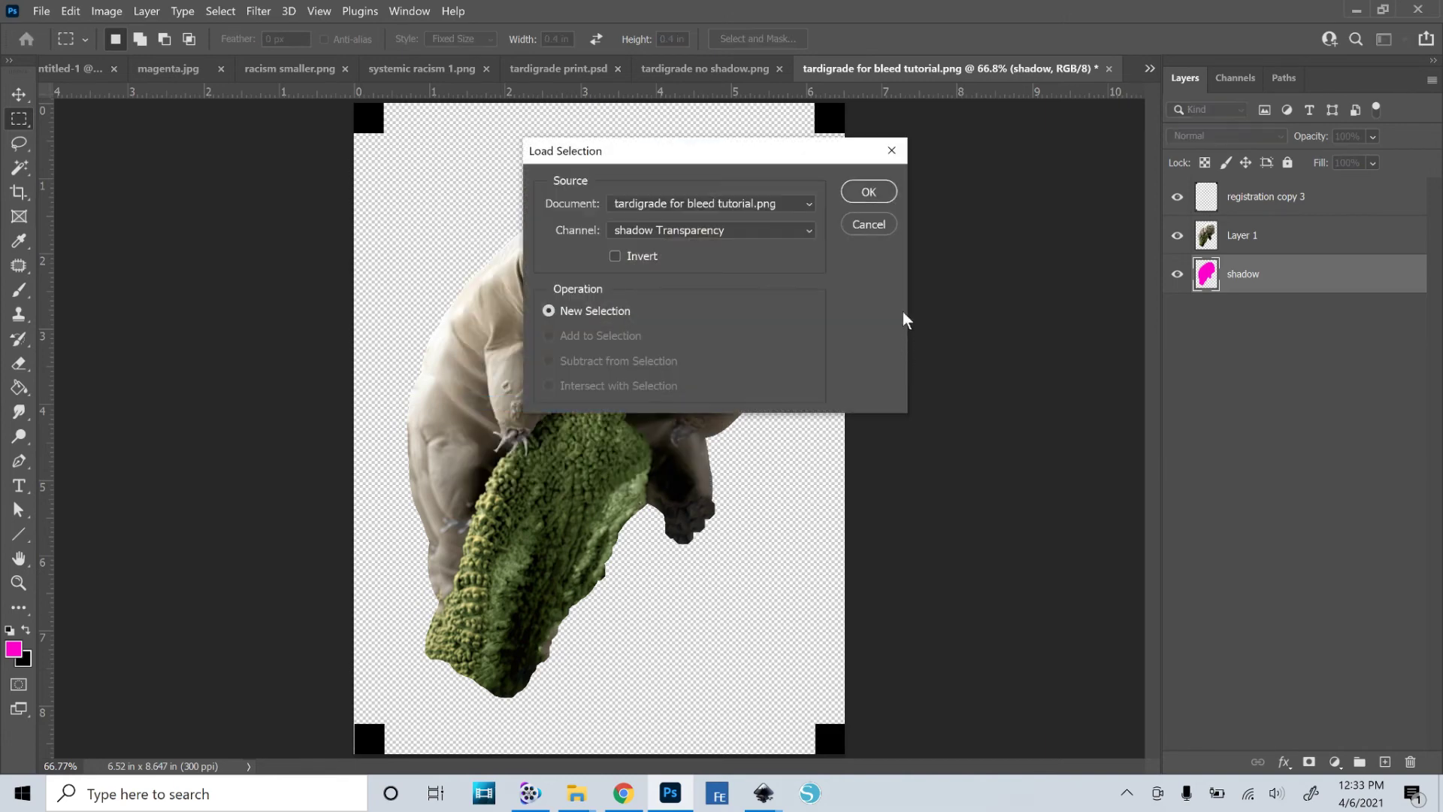
click(749, 234)
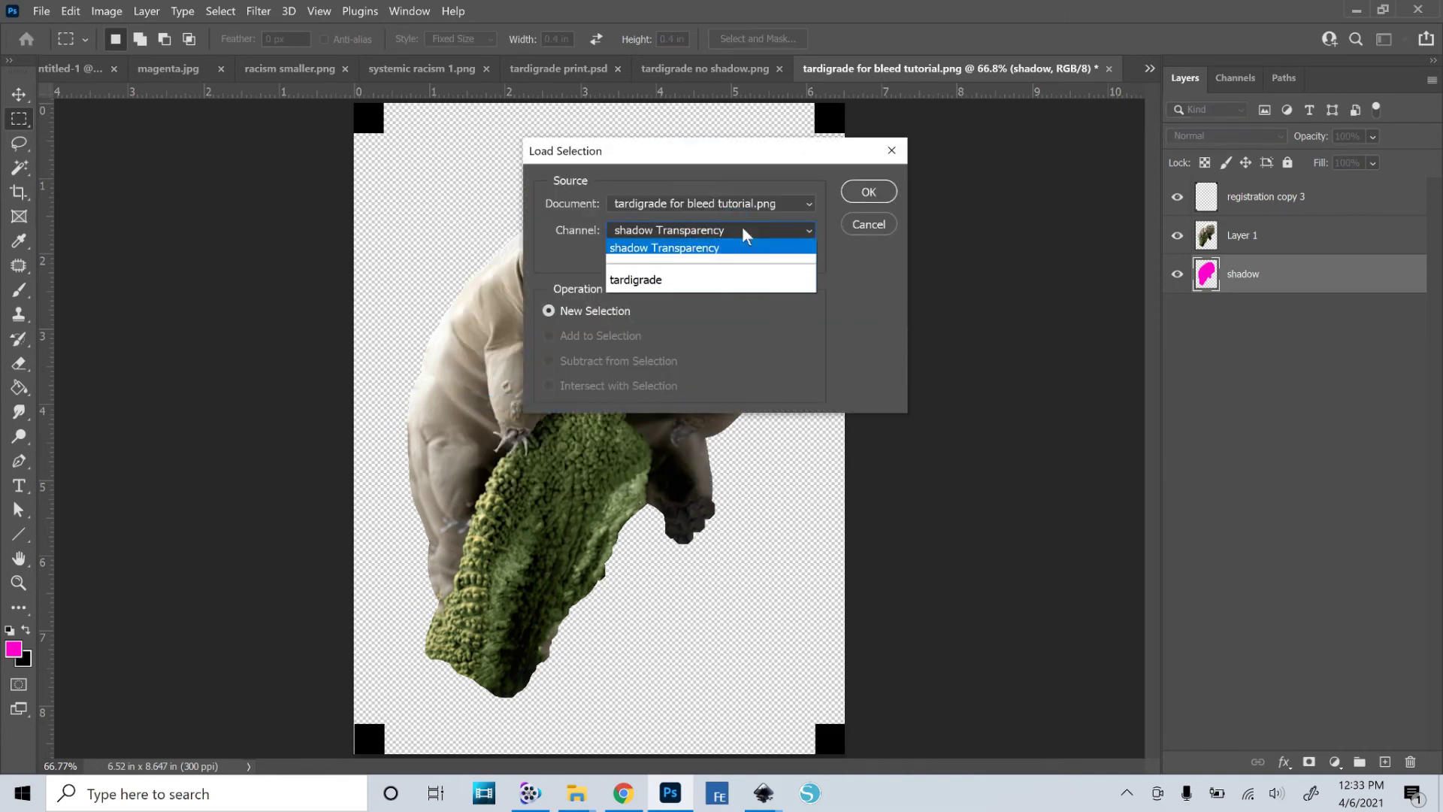
click(632, 282)
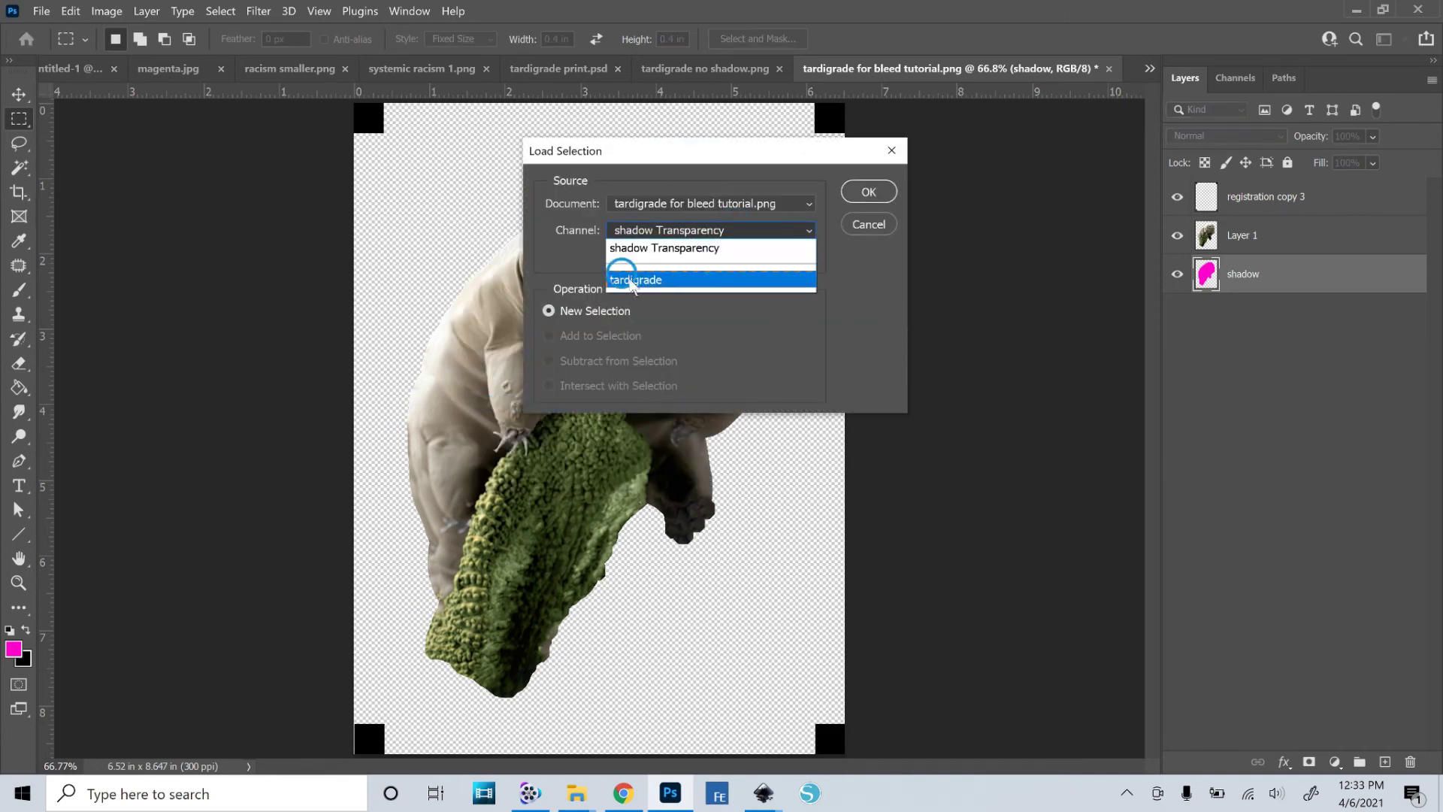
click(868, 192)
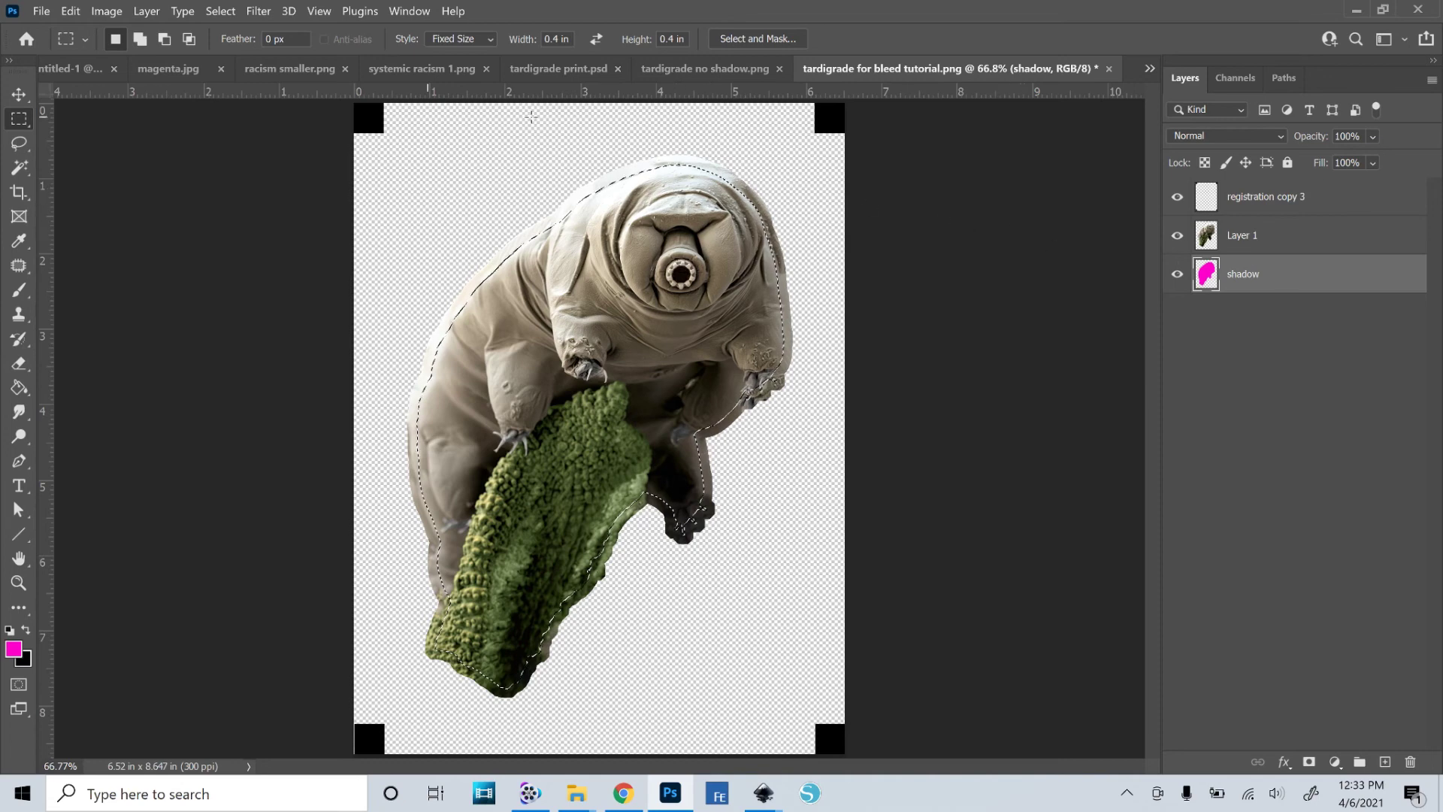
- Move the shadow layer above Layer 1, invert the selection and delete the magenta outside the outline
drag(1258, 294, 1256, 218)
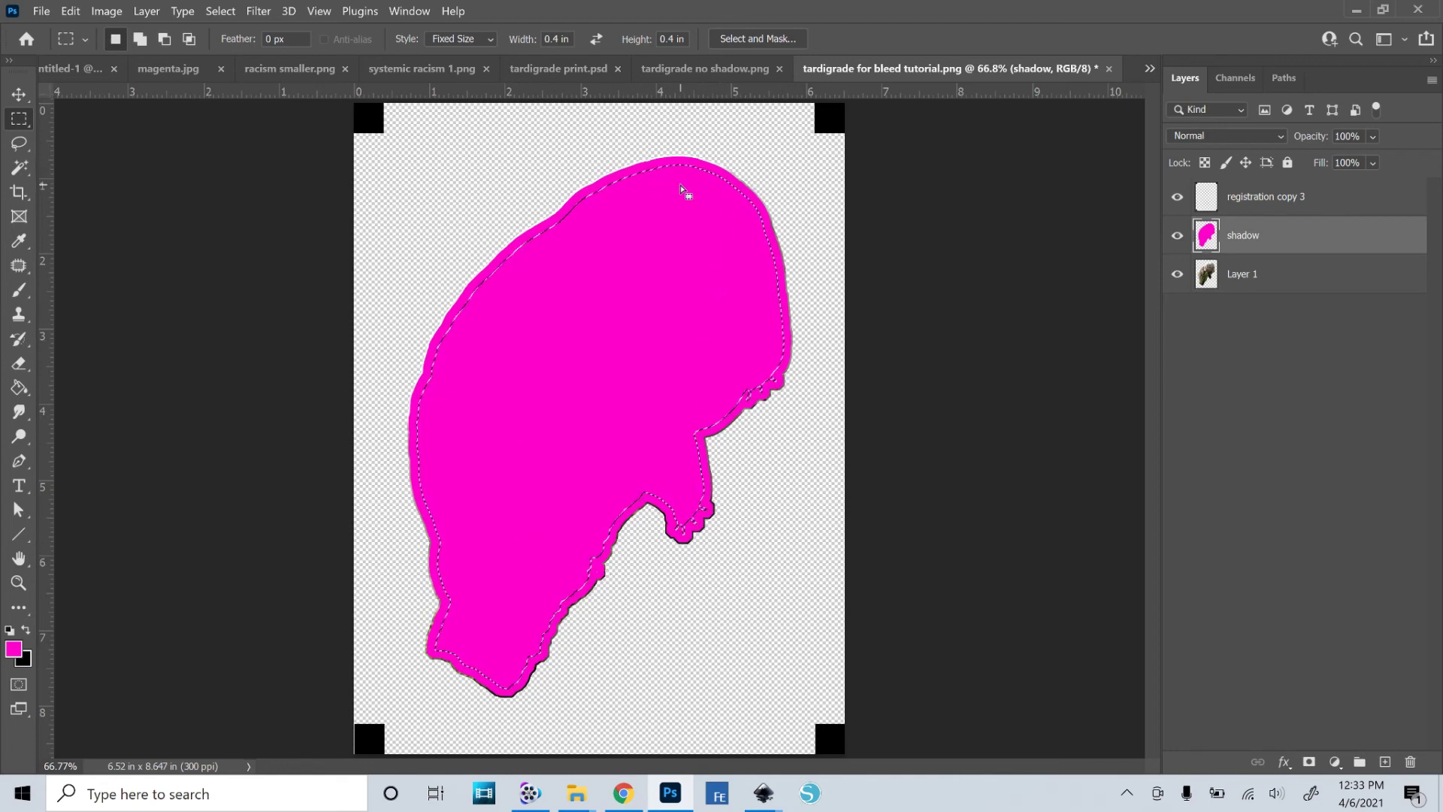
key(ctrl+shift+i)
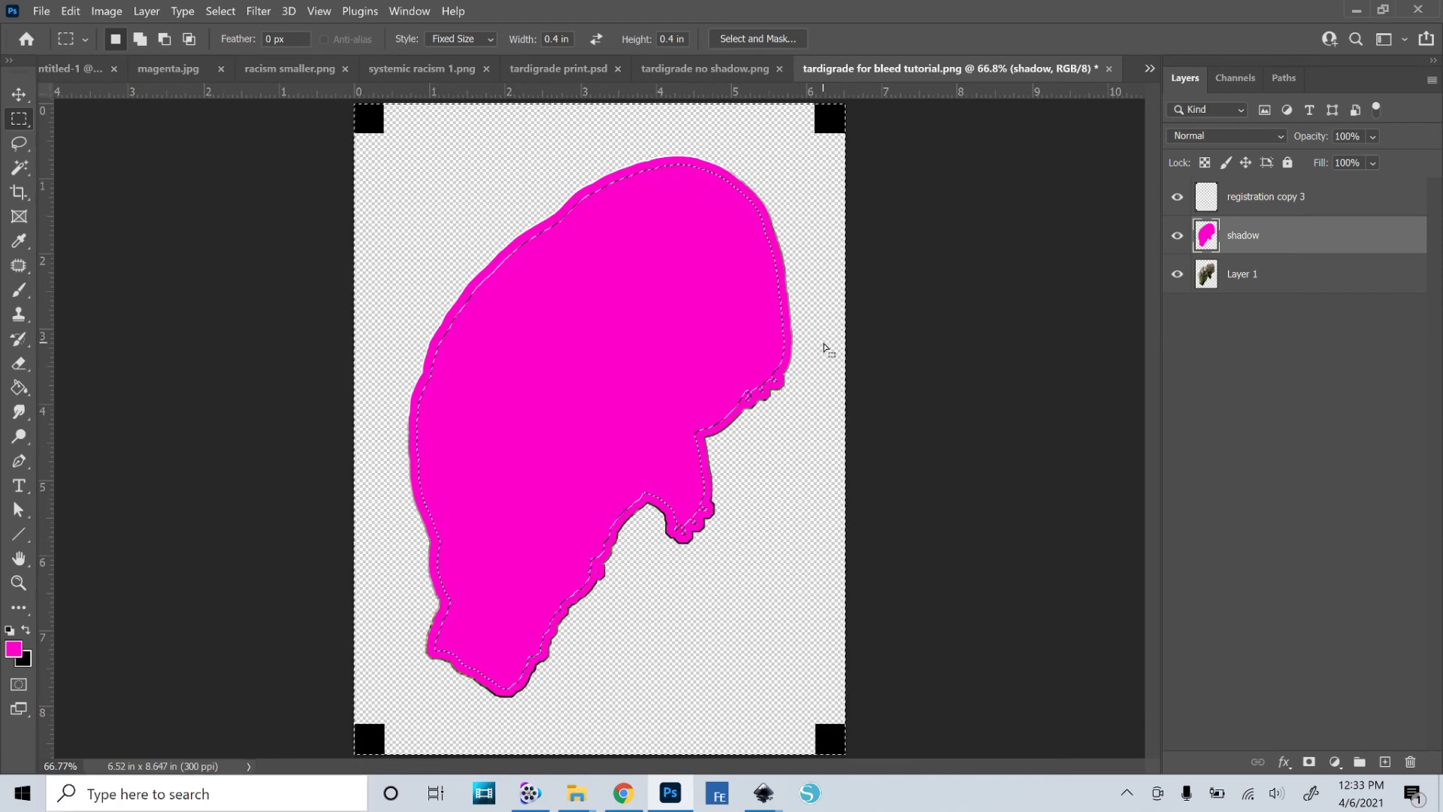
key(Delete)
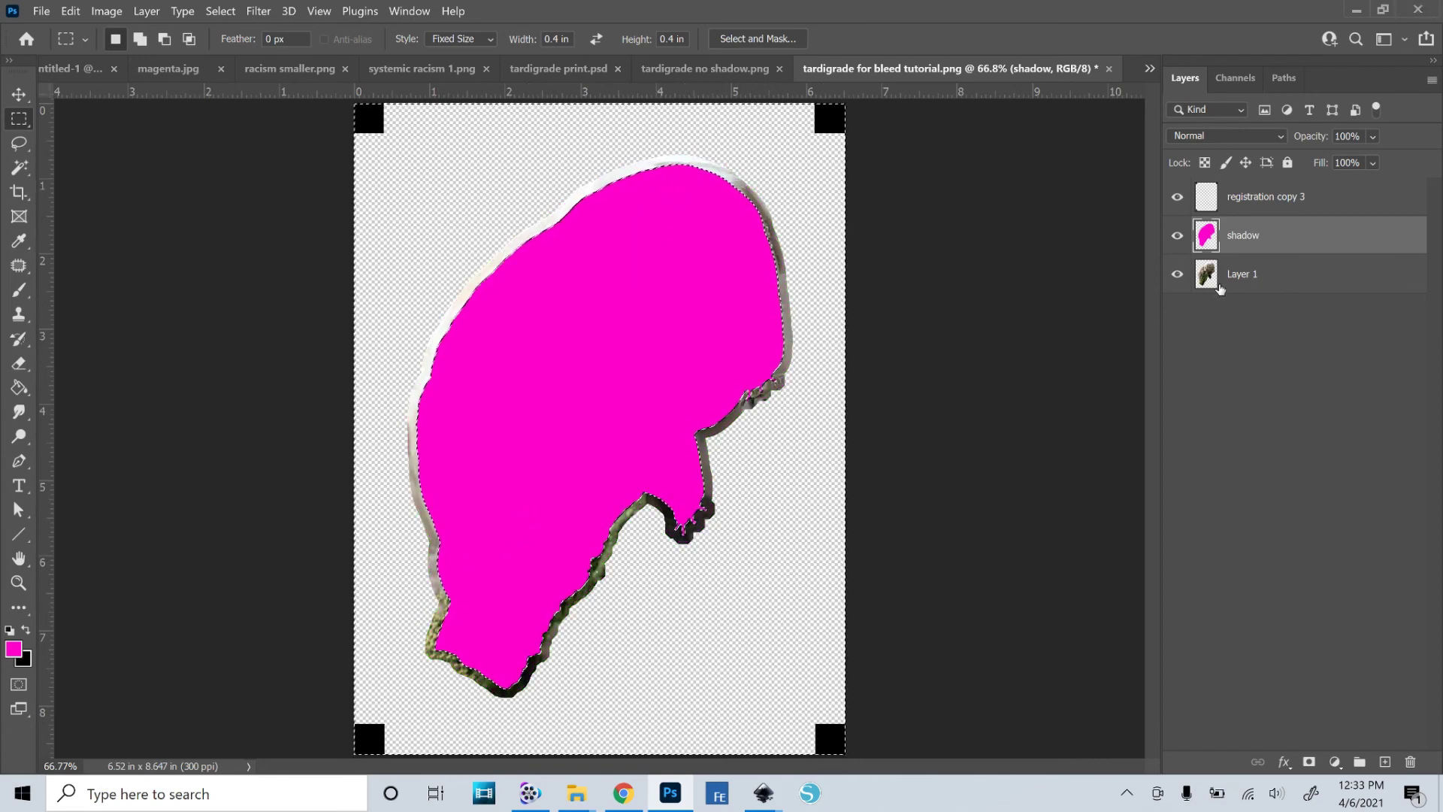
- Deselect and toggle Layer 1 and shadow layer visibility to check the trimmed shape
click(1177, 276)
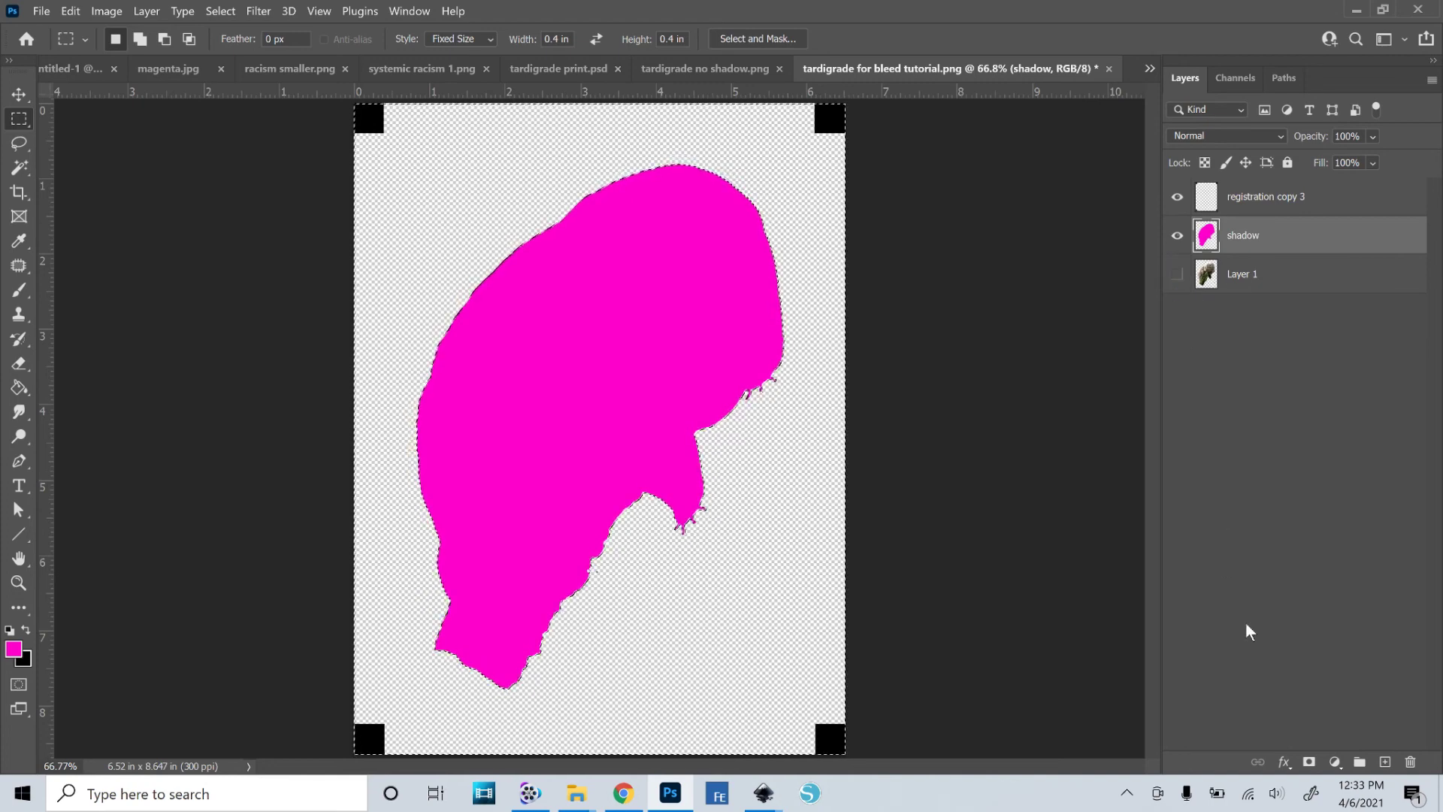
click(1175, 275)
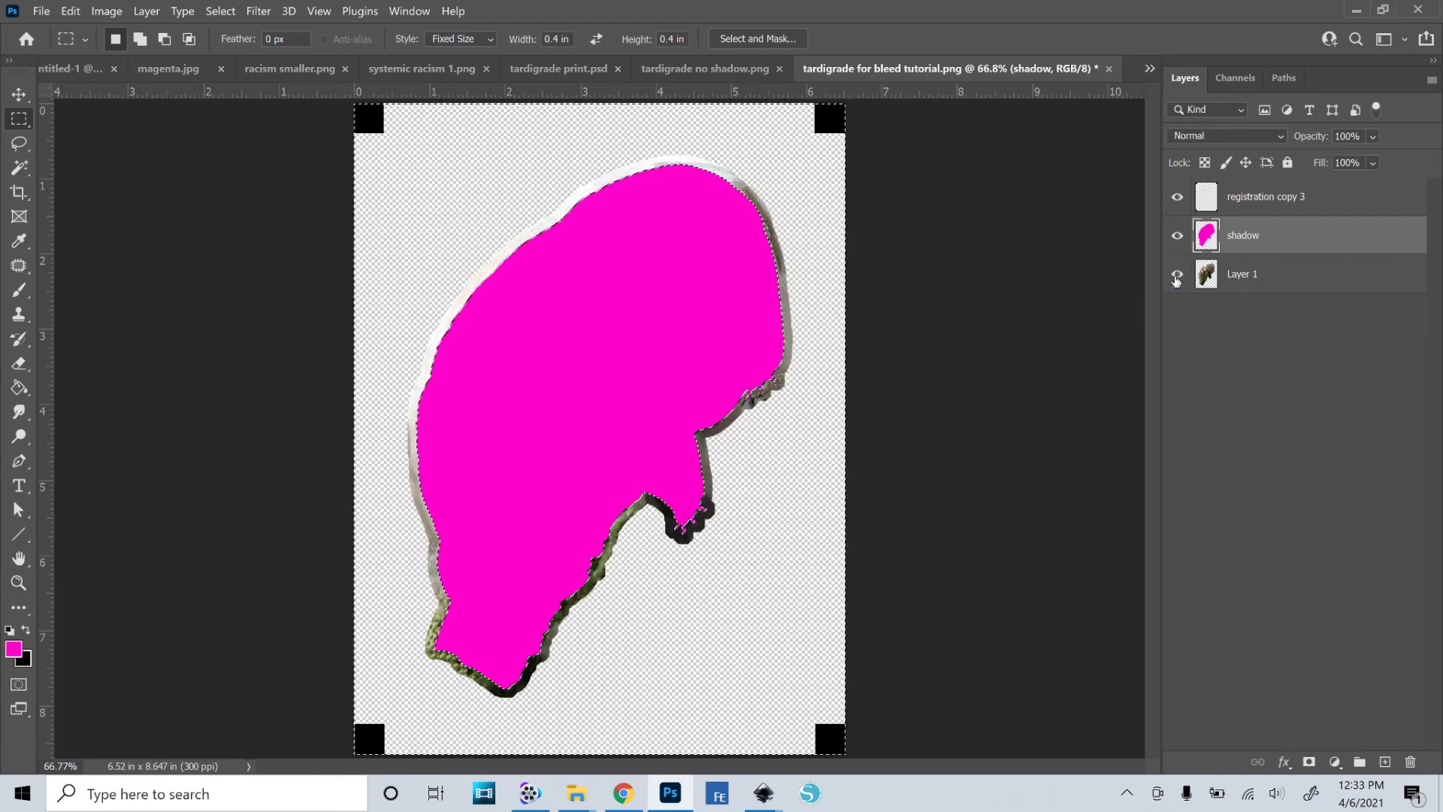
click(1175, 275)
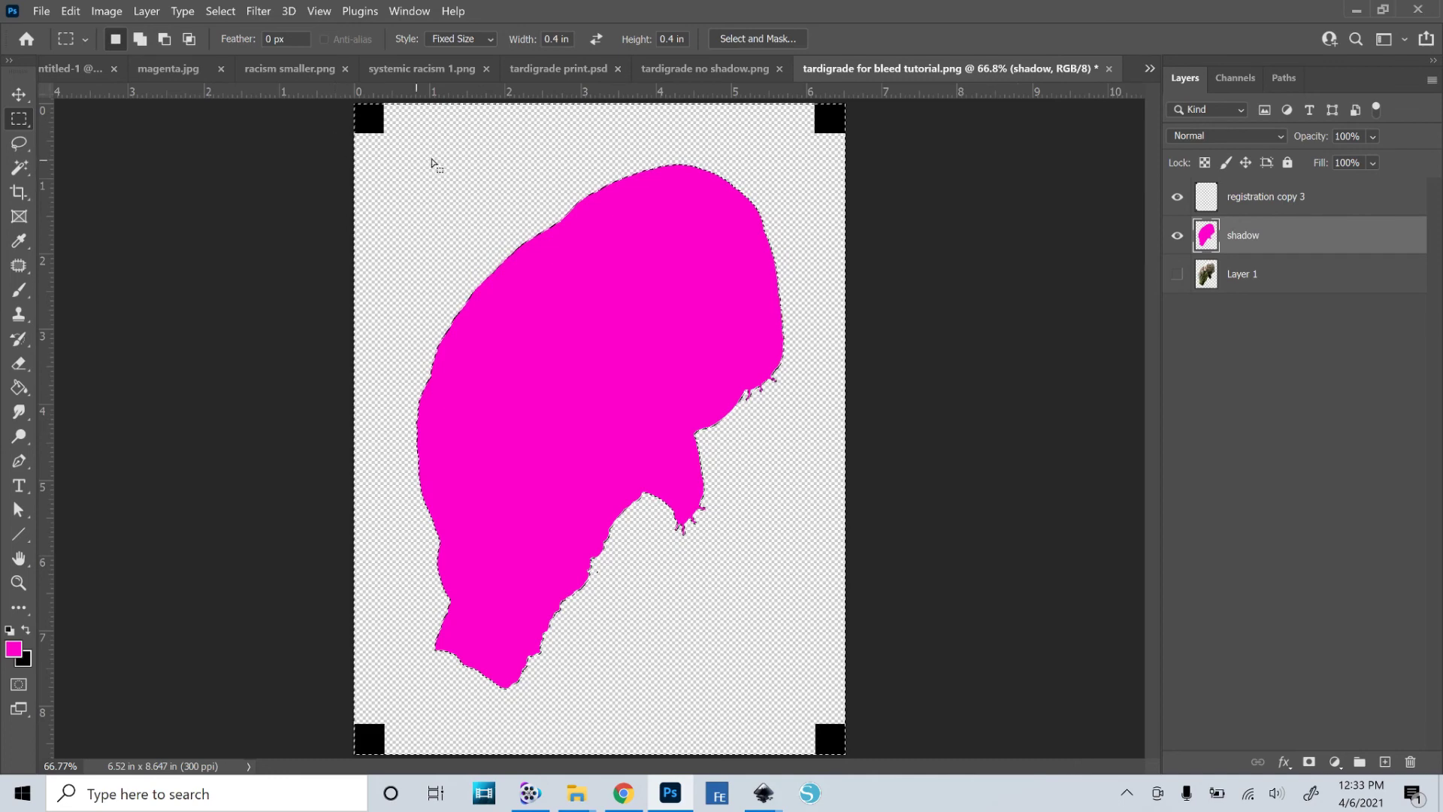
click(432, 156)
click(1177, 274)
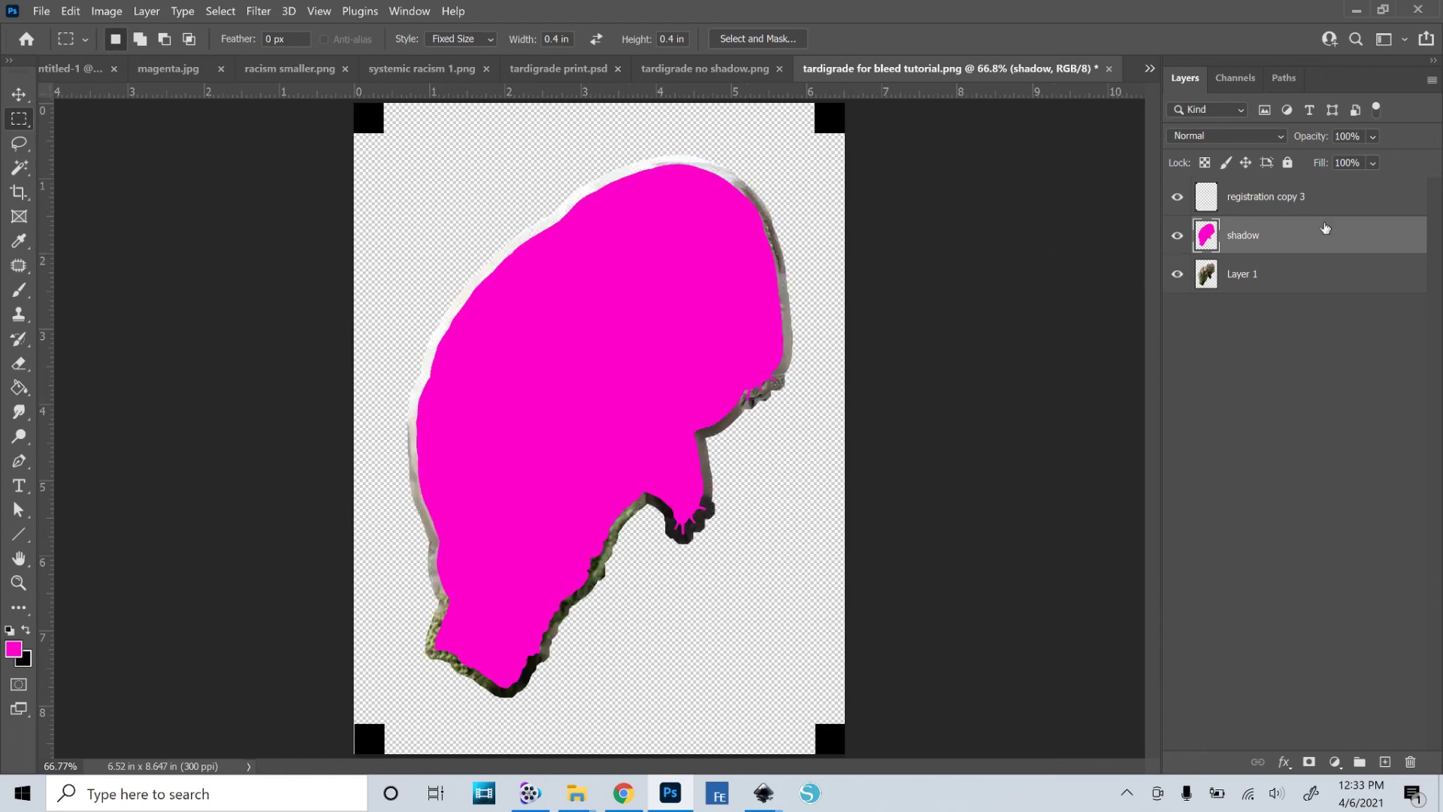
click(1178, 237)
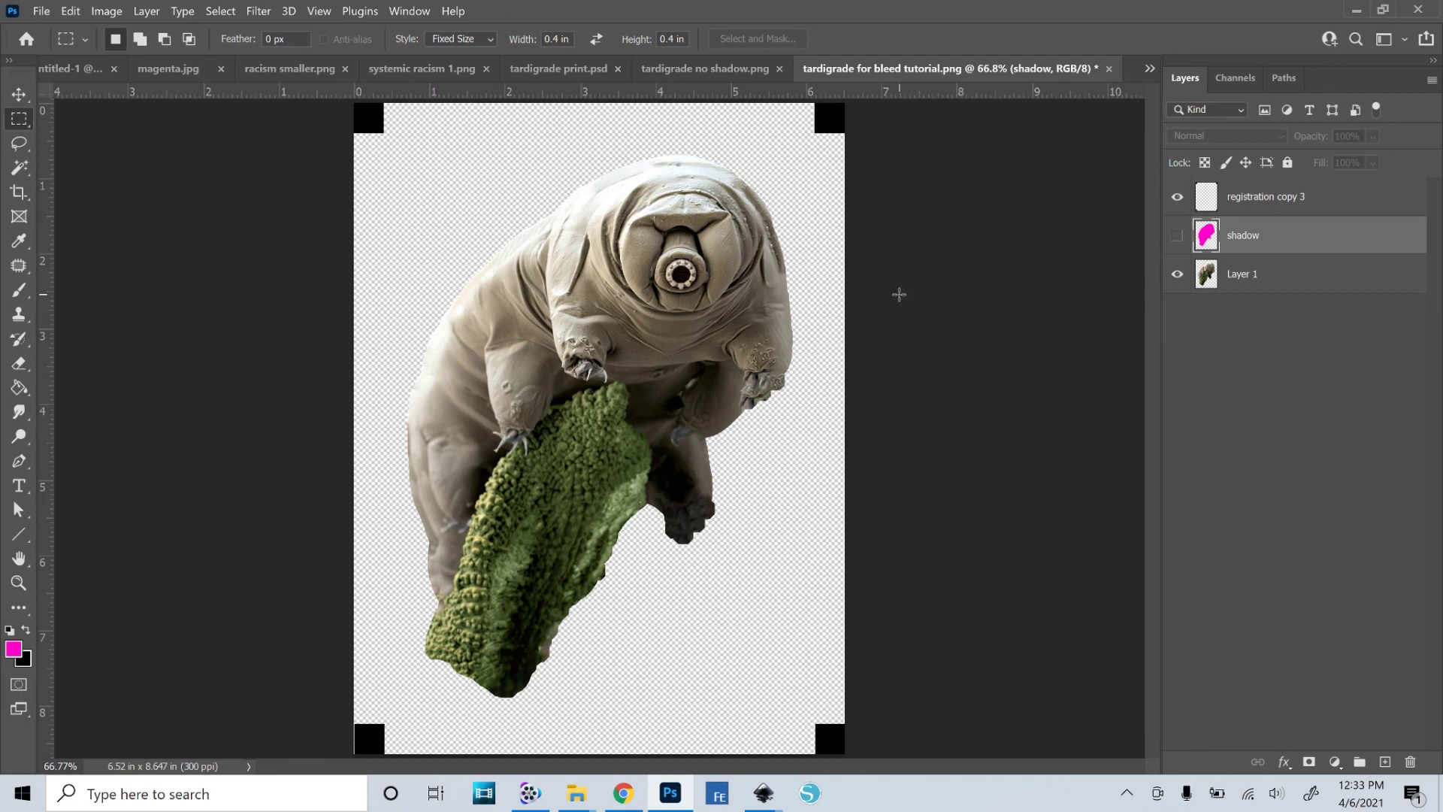
click(1177, 236)
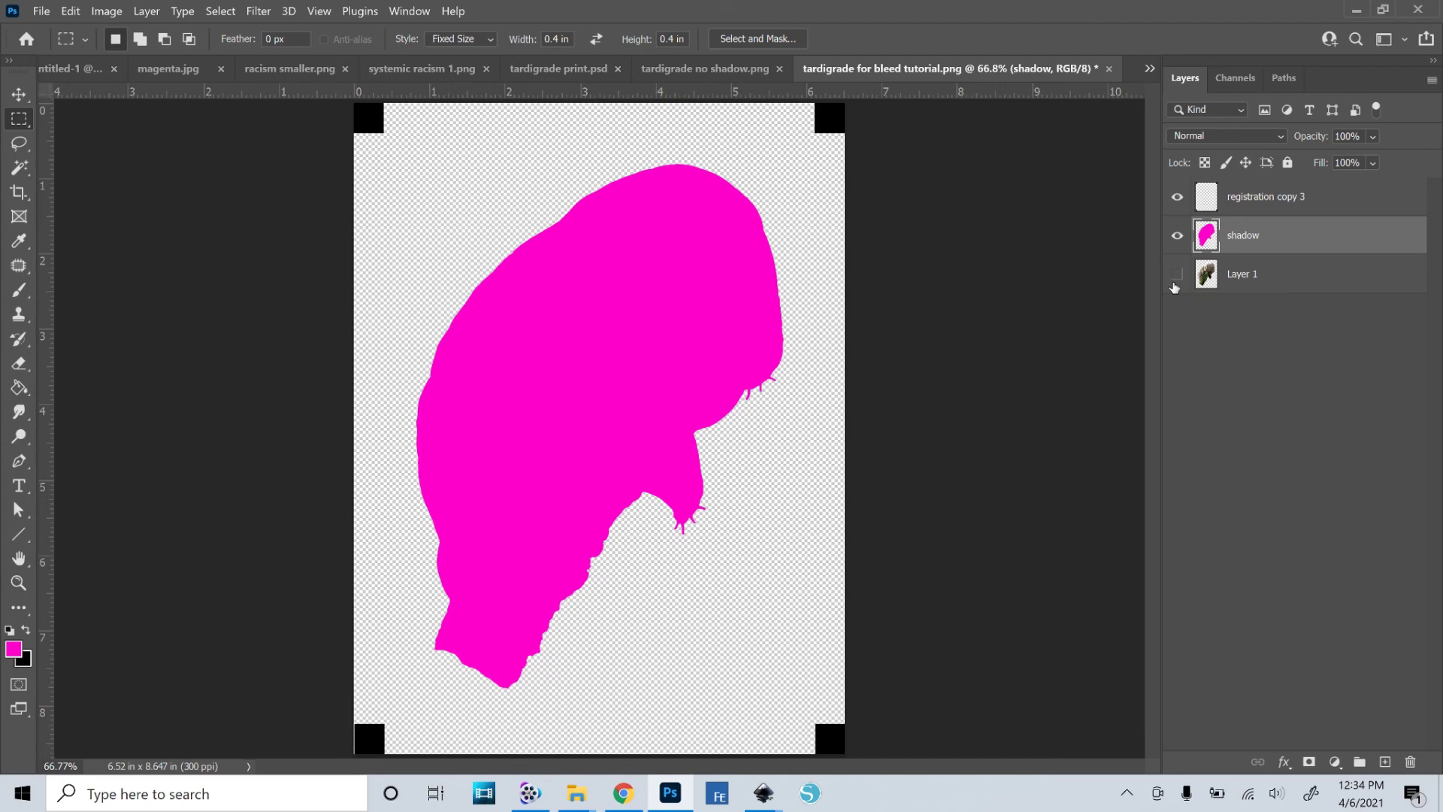
key(ctrl+alt+i)
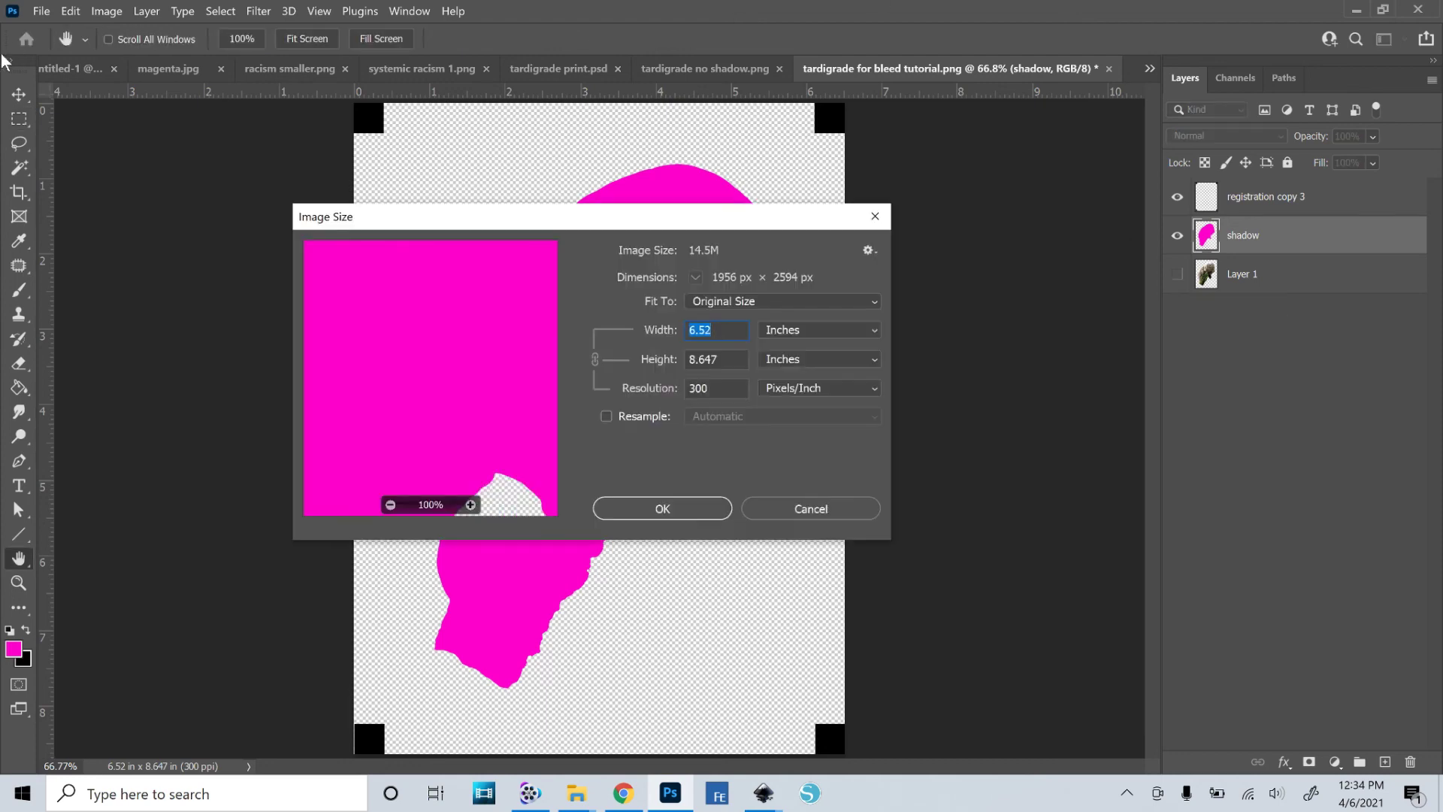
drag(414, 216, 620, 235)
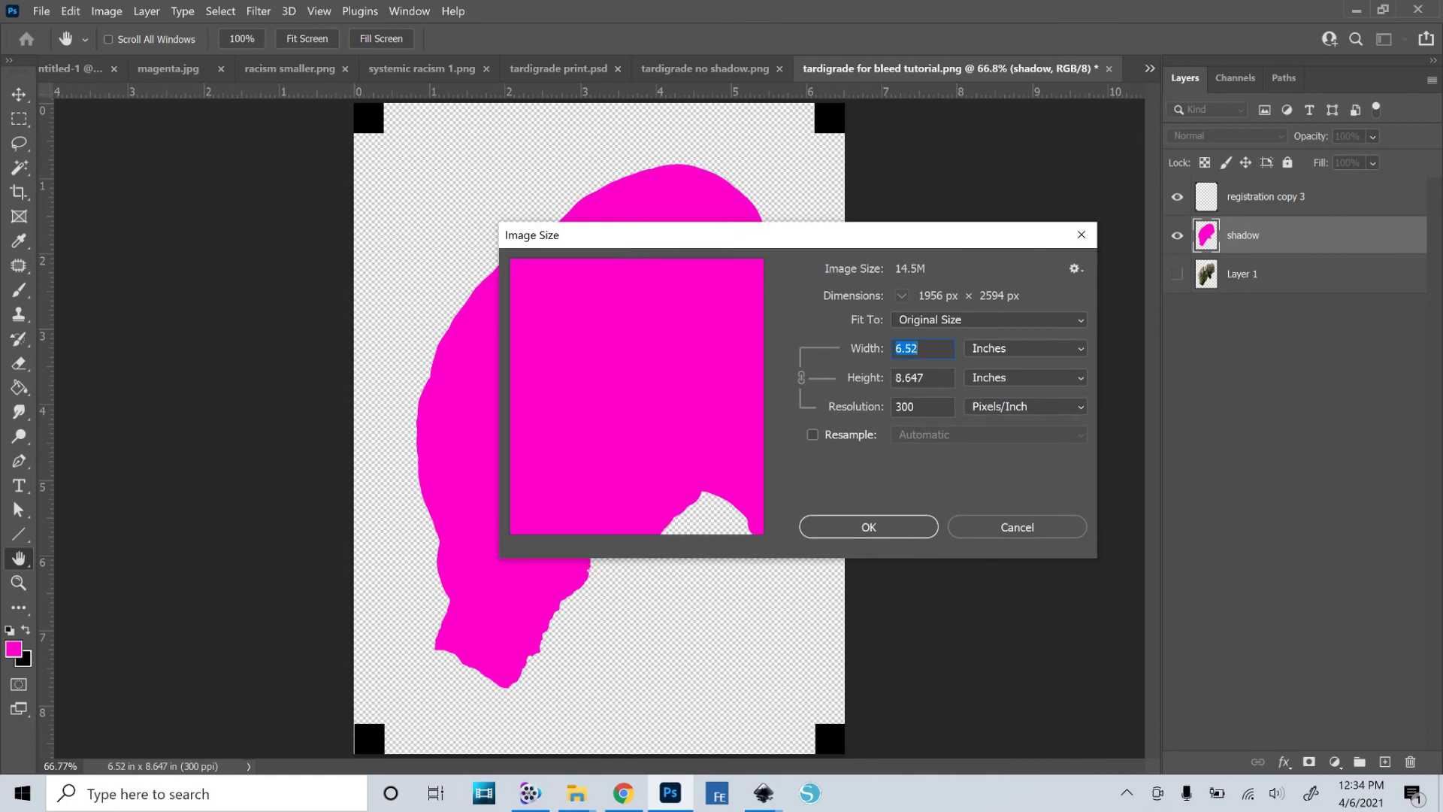
click(893, 535)
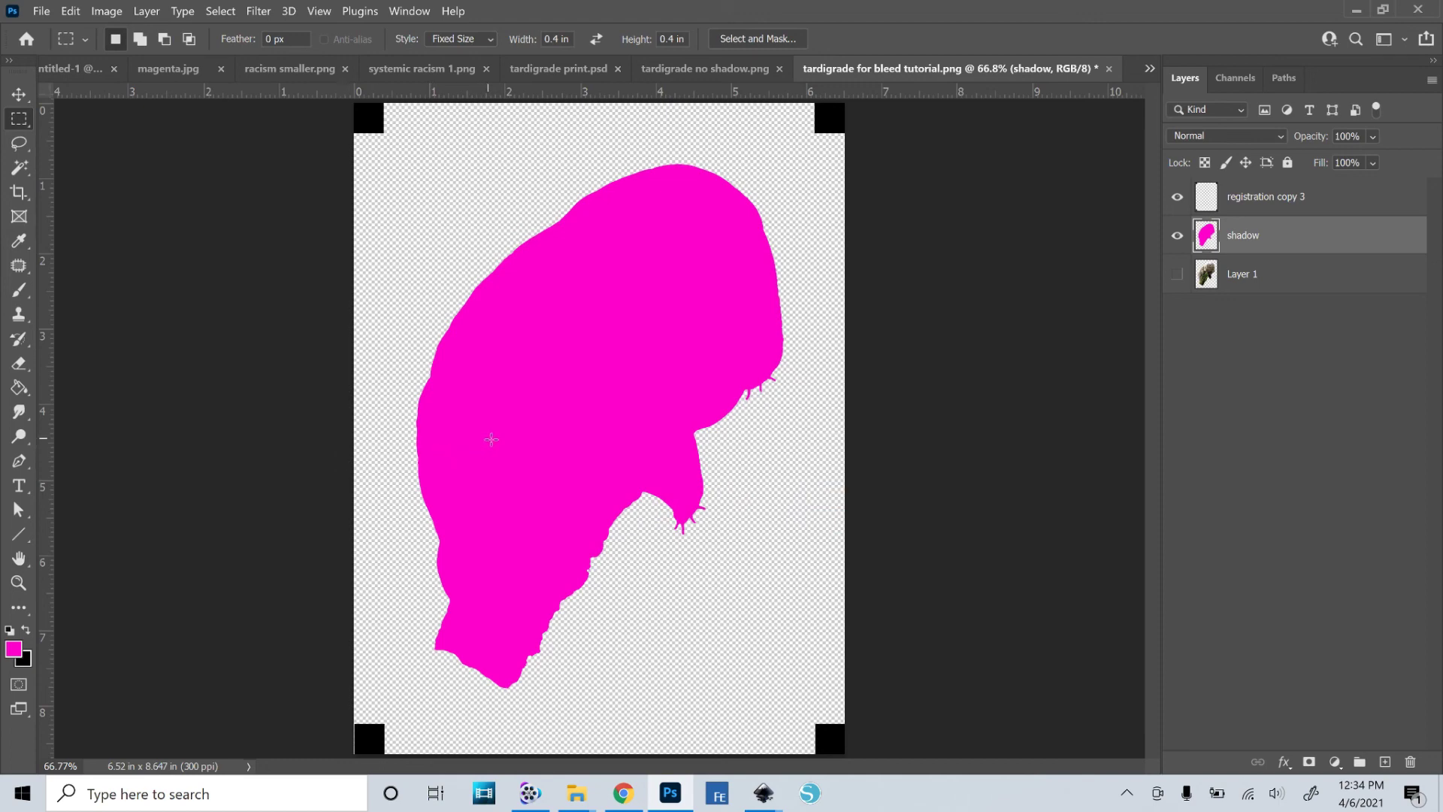
- Show Layer 1, hide the shadow layer, then close the File menu without choosing anything
click(1177, 274)
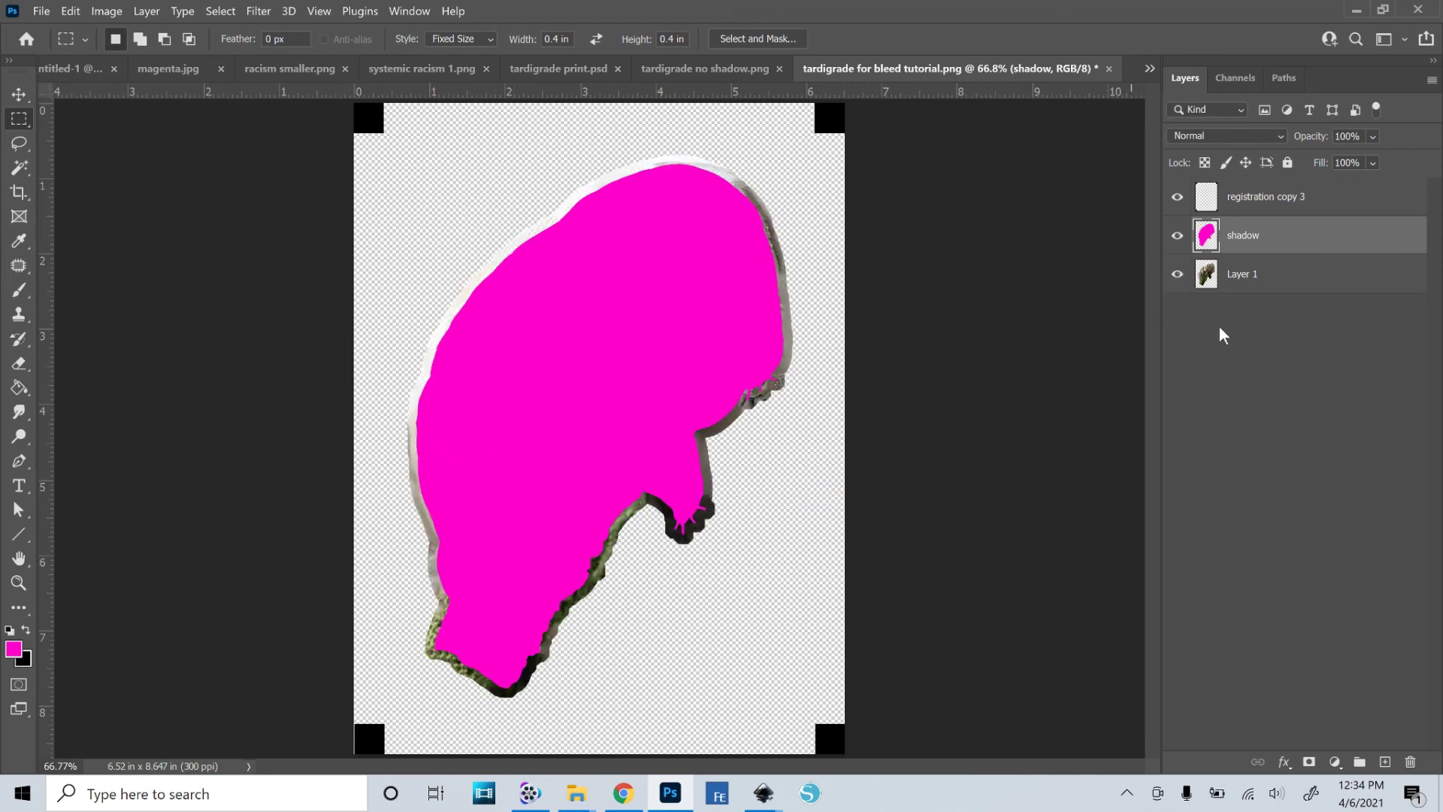
click(1177, 236)
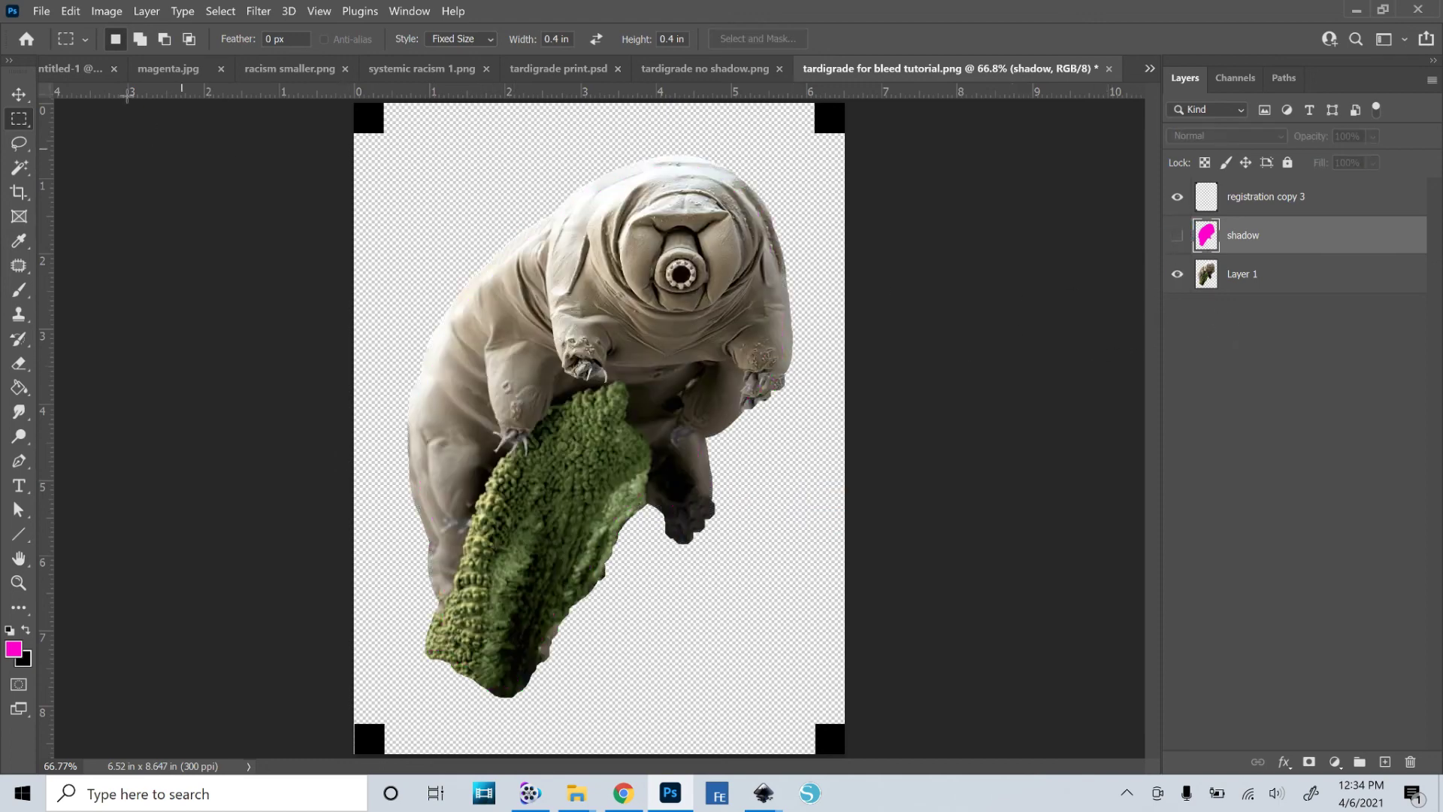
click(45, 12)
mouse_move(70, 10)
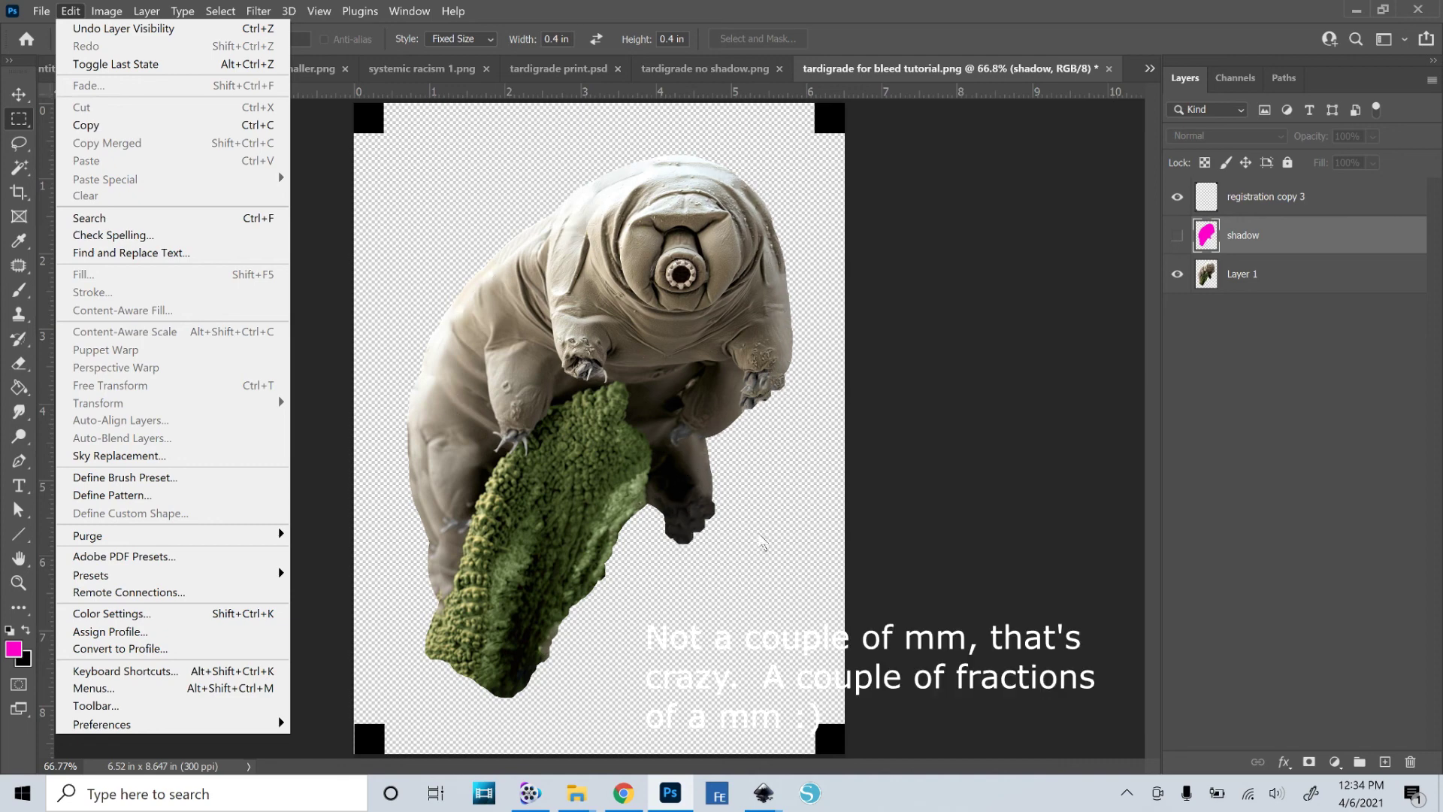
click(801, 588)
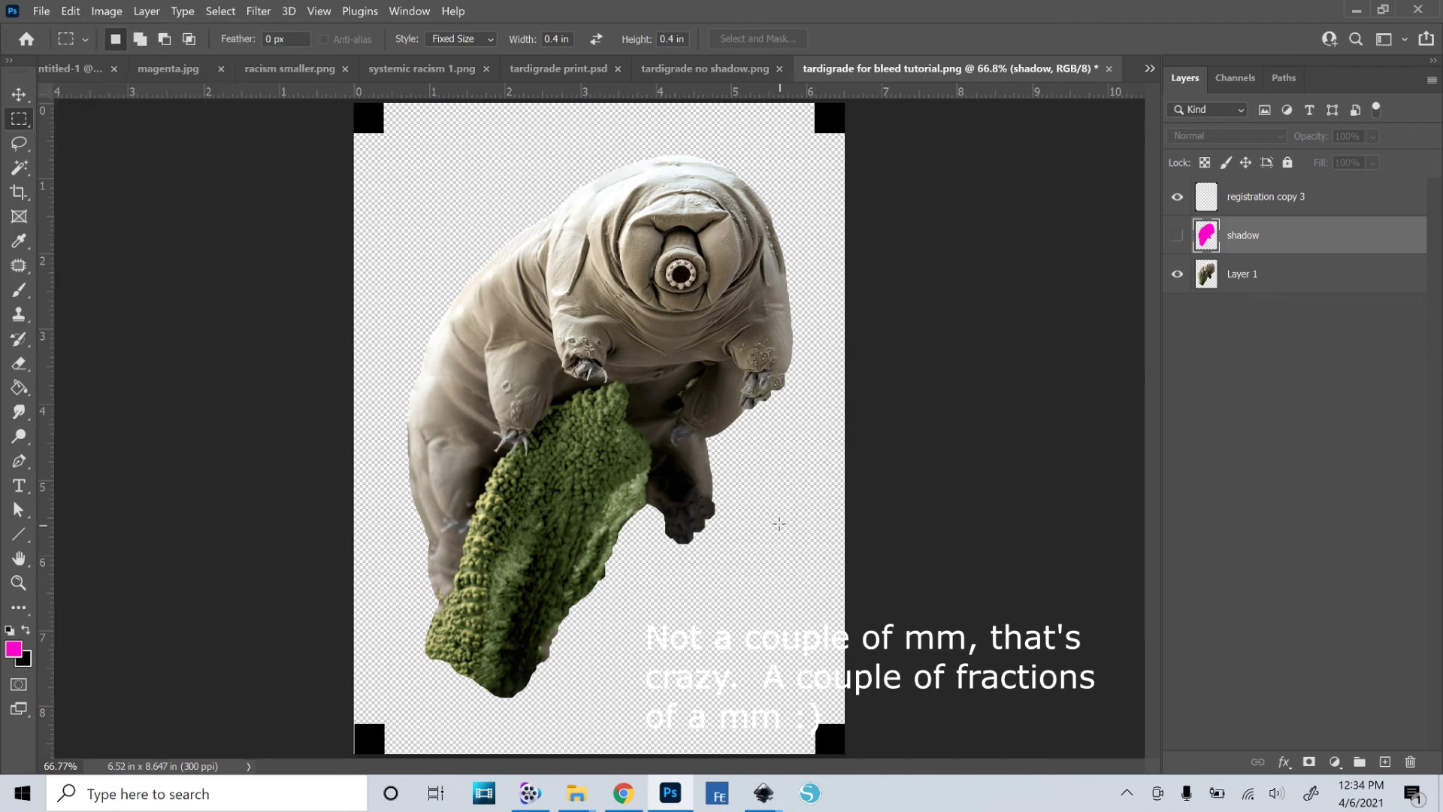